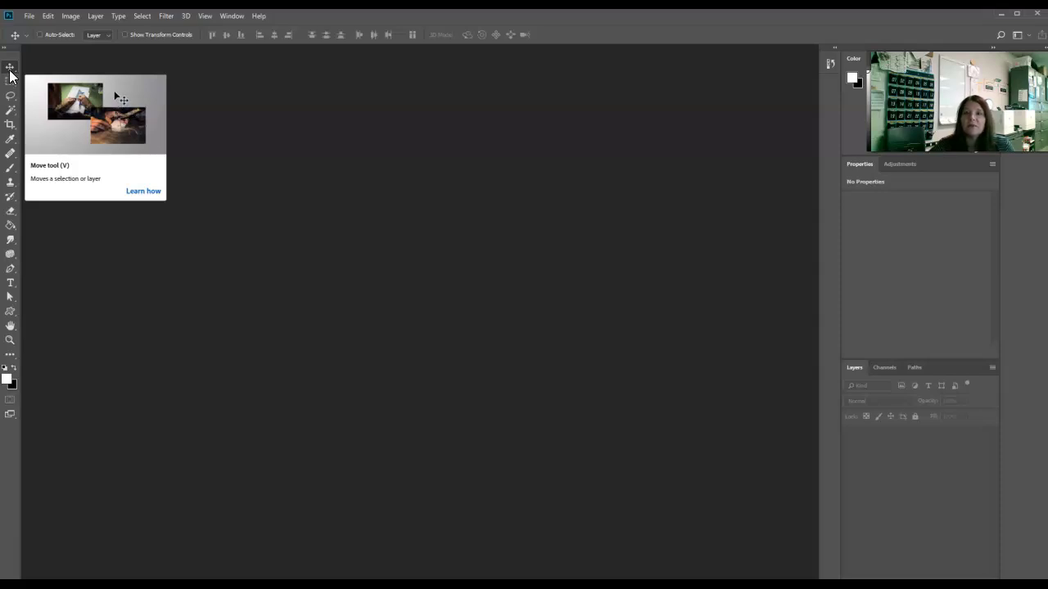
Step: Create a new blank document 500 by 500 pixels at 72 pixels/inch in RGB Color with a white background
{"action": "left_click", "coordinate": [29, 16]}
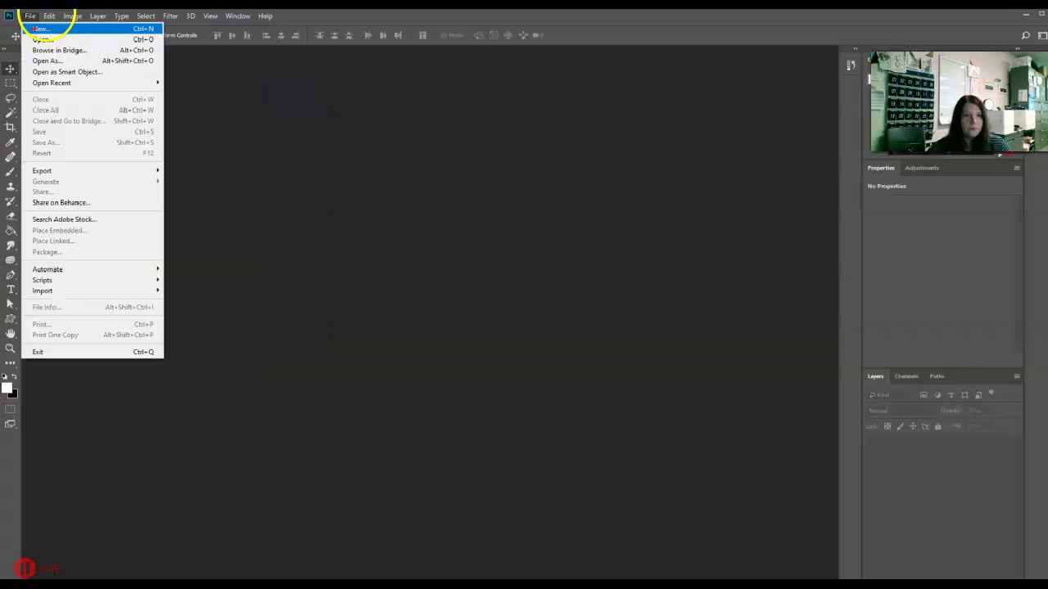
{"action": "left_click", "coordinate": [69, 49]}
{"action": "left_click", "coordinate": [31, 16]}
{"action": "left_click", "coordinate": [36, 25]}
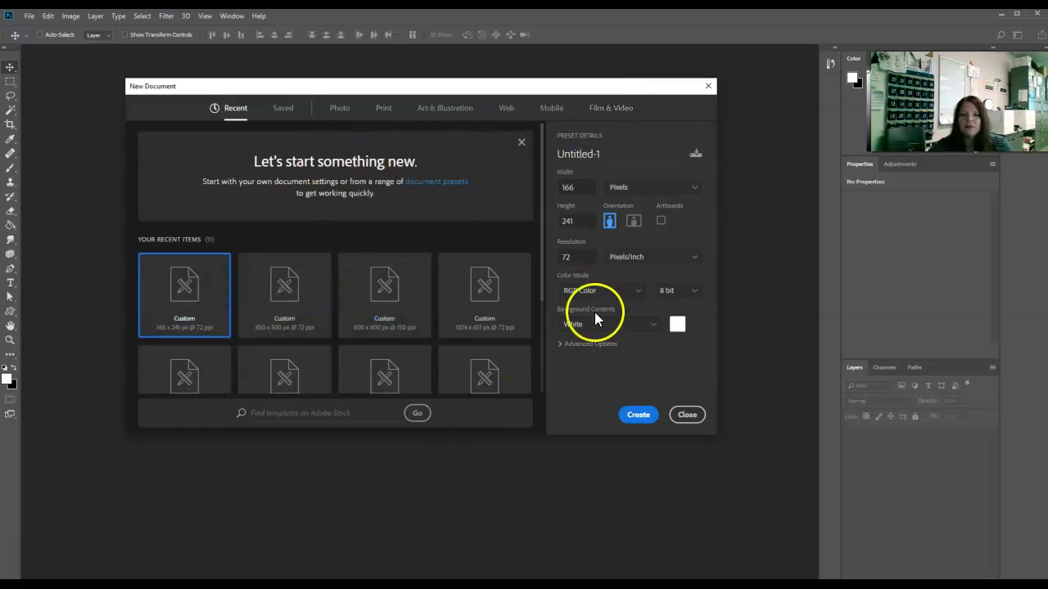
{"action": "left_click_drag", "start_coordinate": [584, 187], "coordinate": [527, 187]}
{"action": "type", "text": "500"}
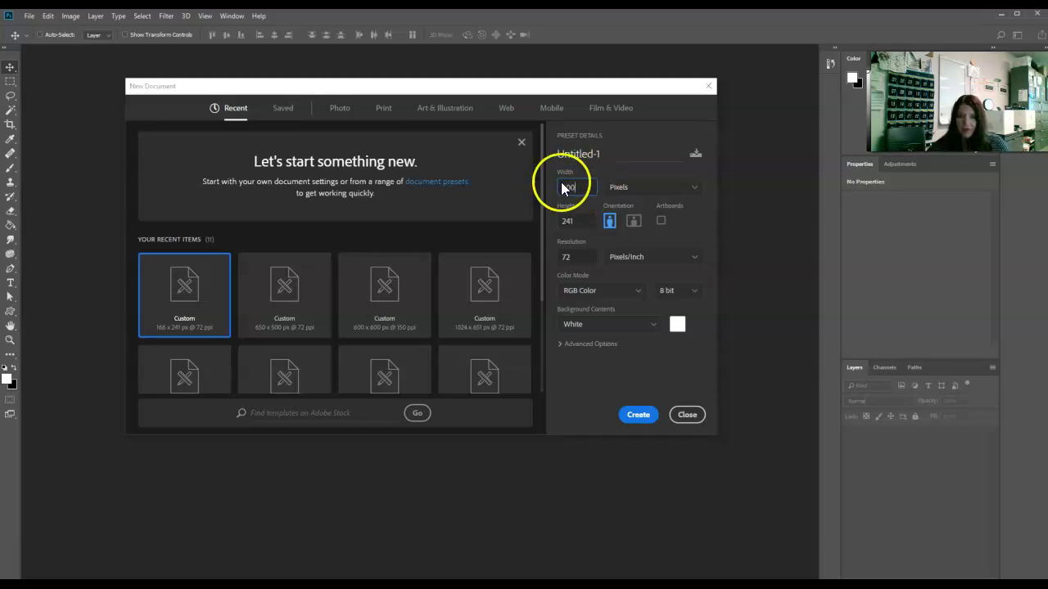
{"action": "left_click_drag", "start_coordinate": [586, 221], "coordinate": [549, 227]}
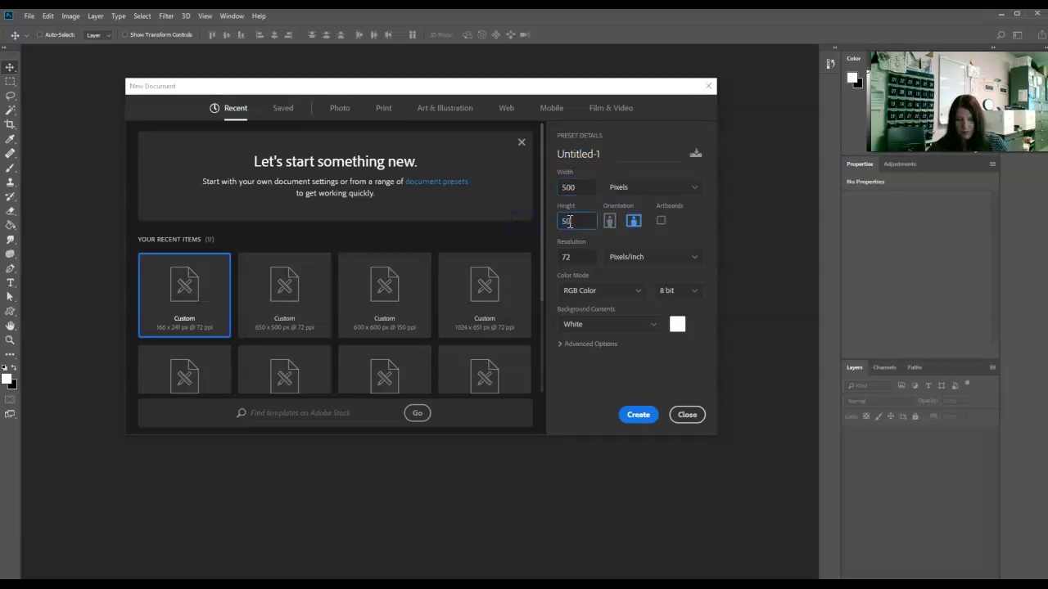
{"action": "type", "text": "500"}
{"action": "left_click", "coordinate": [578, 256]}
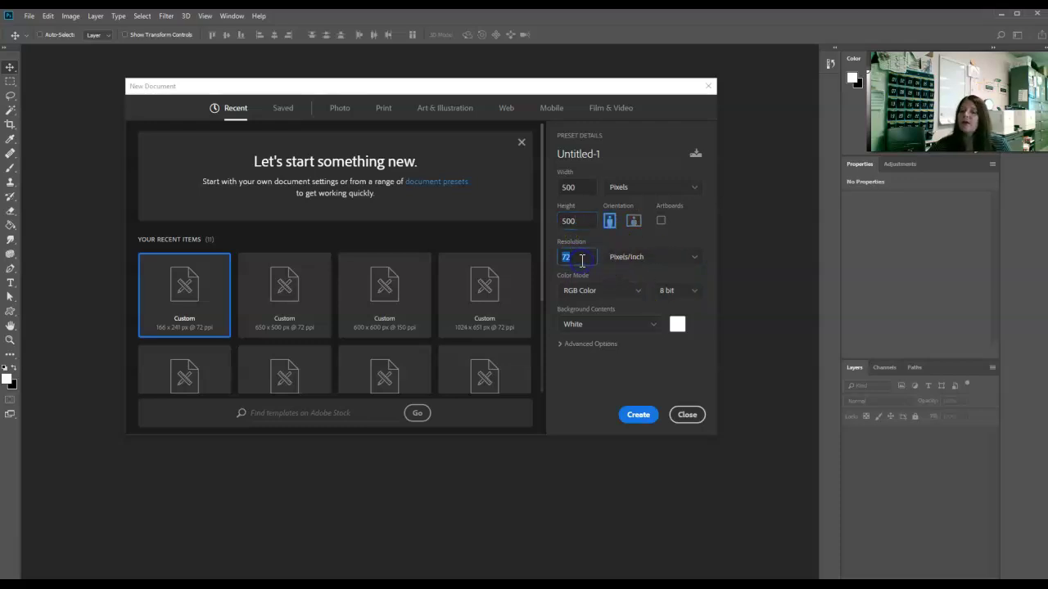
{"action": "left_click", "coordinate": [578, 261]}
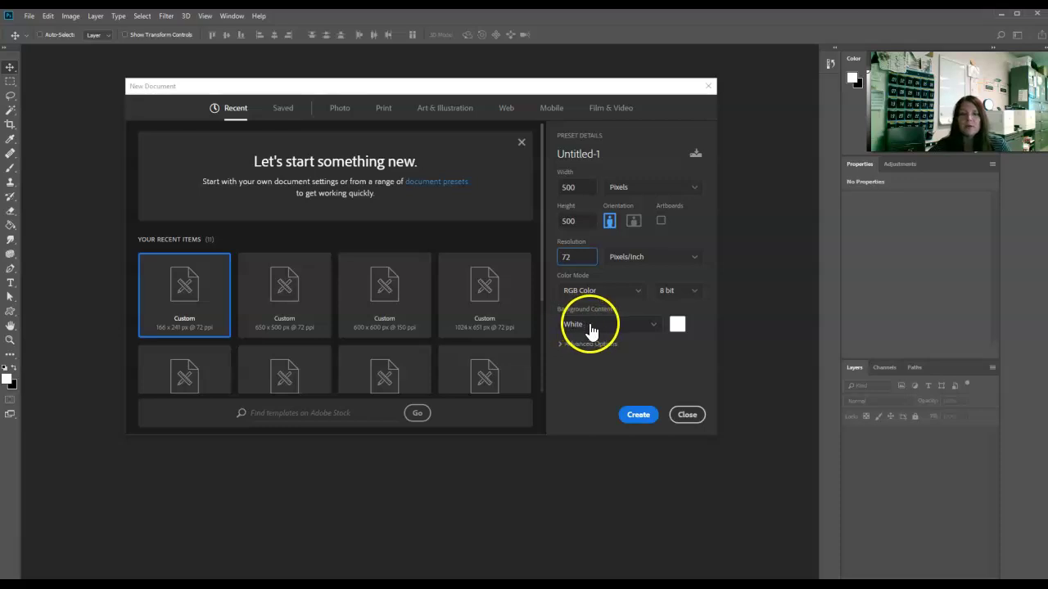
{"action": "left_click", "coordinate": [638, 417]}
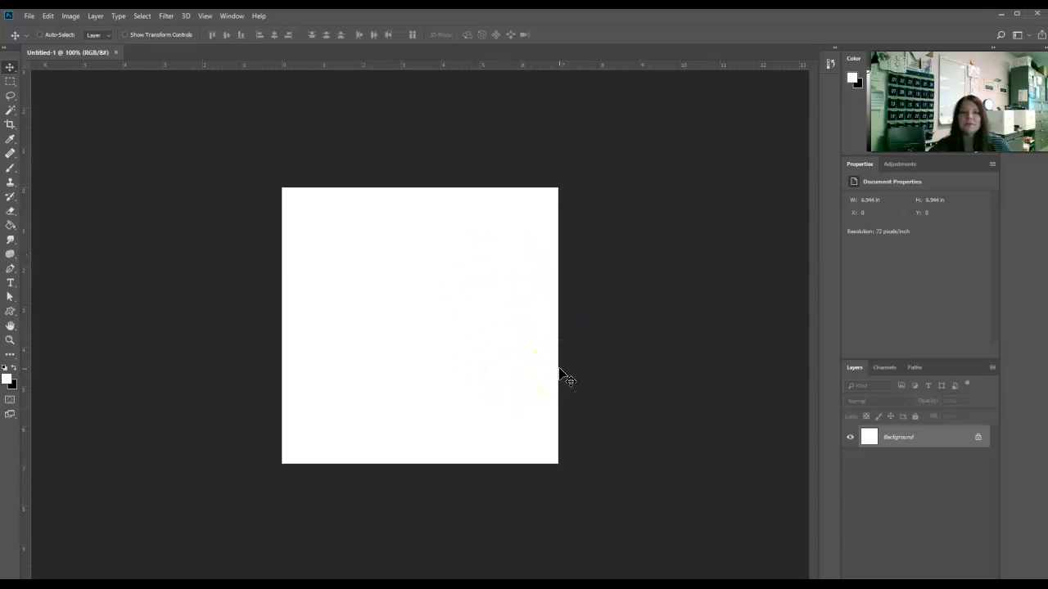
Step: Reset the Essentials workspace to its default panel layout
{"action": "left_click", "coordinate": [233, 18]}
{"action": "mouse_move", "coordinate": [237, 38]}
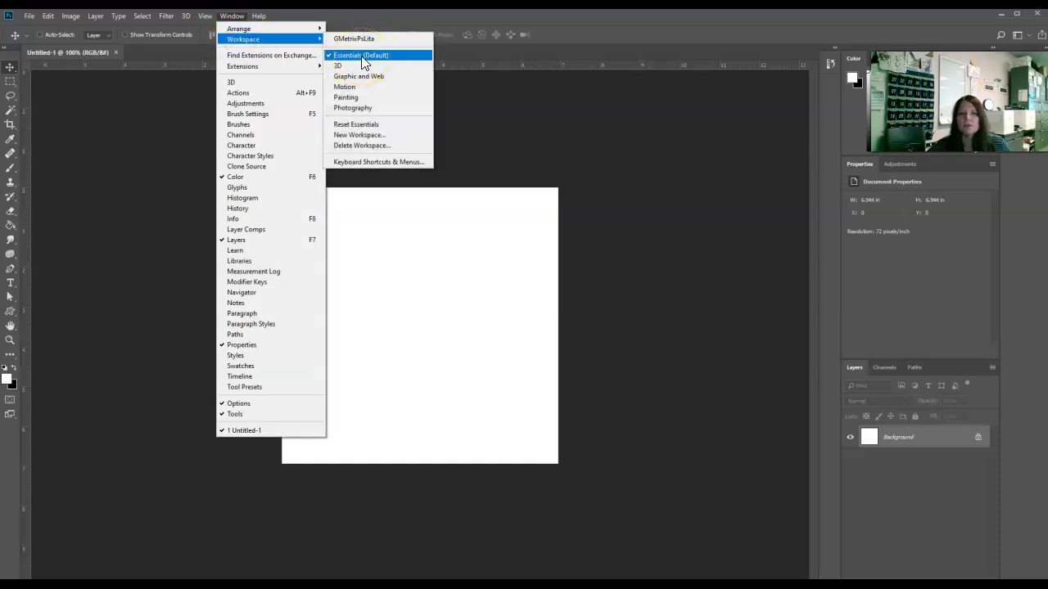
{"action": "left_click", "coordinate": [360, 124]}
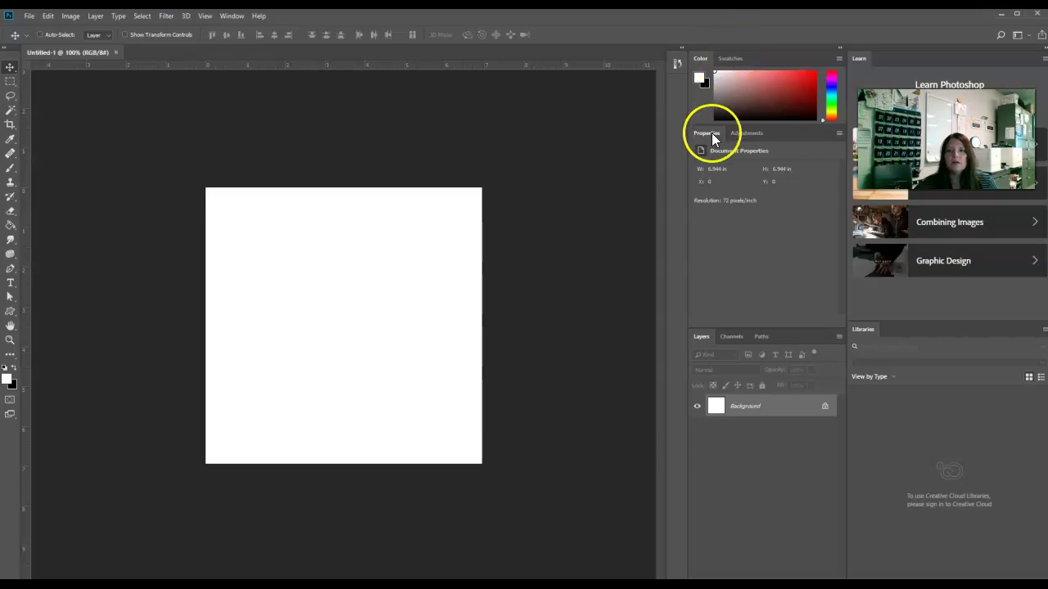
Step: Look through the Channels, Paths and Adjustments panels, returning to Layers and Properties
{"action": "left_click", "coordinate": [724, 339]}
{"action": "left_click", "coordinate": [704, 338]}
{"action": "left_click", "coordinate": [761, 338]}
{"action": "left_click", "coordinate": [694, 338]}
{"action": "left_click", "coordinate": [736, 135]}
{"action": "left_click", "coordinate": [701, 133]}
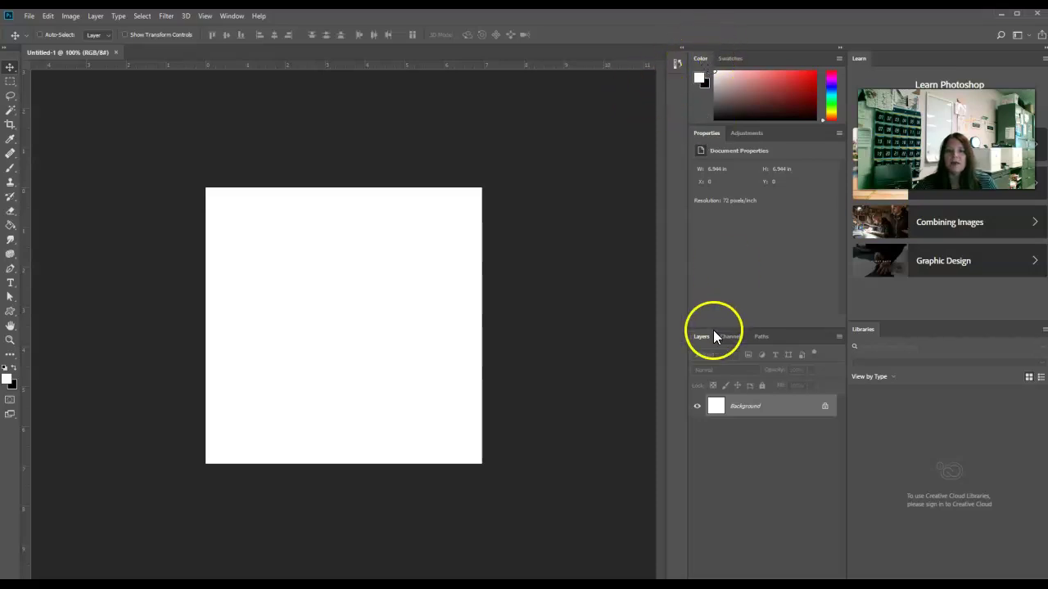
{"action": "mouse_move", "coordinate": [706, 337]}
{"action": "left_mouse_down"}
{"action": "mouse_move", "coordinate": [497, 111]}
{"action": "mouse_move", "coordinate": [705, 343]}
{"action": "mouse_move", "coordinate": [695, 344]}
{"action": "left_mouse_up"}
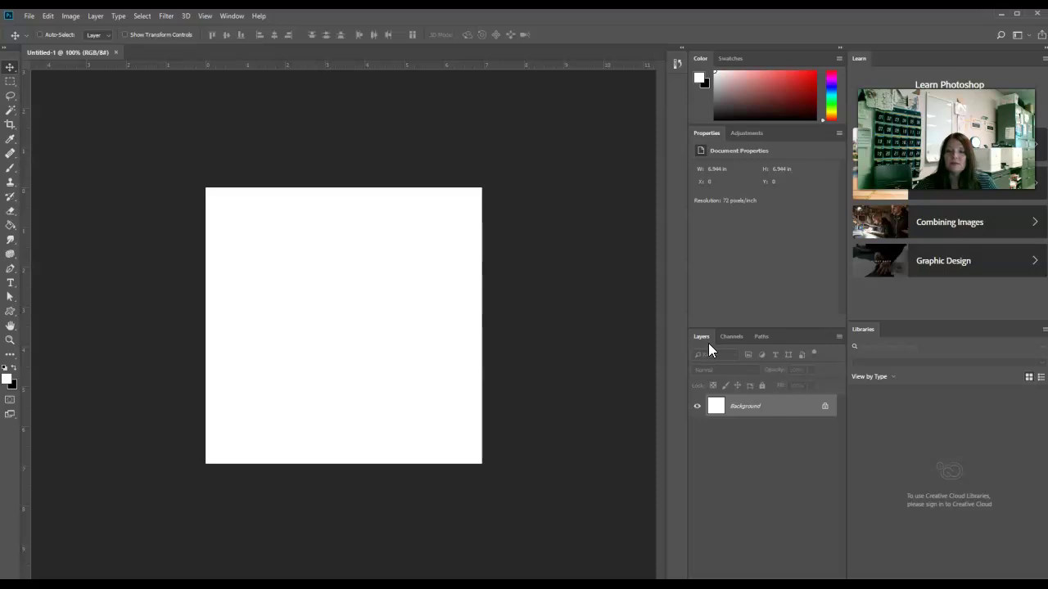
{"action": "left_click", "coordinate": [232, 16]}
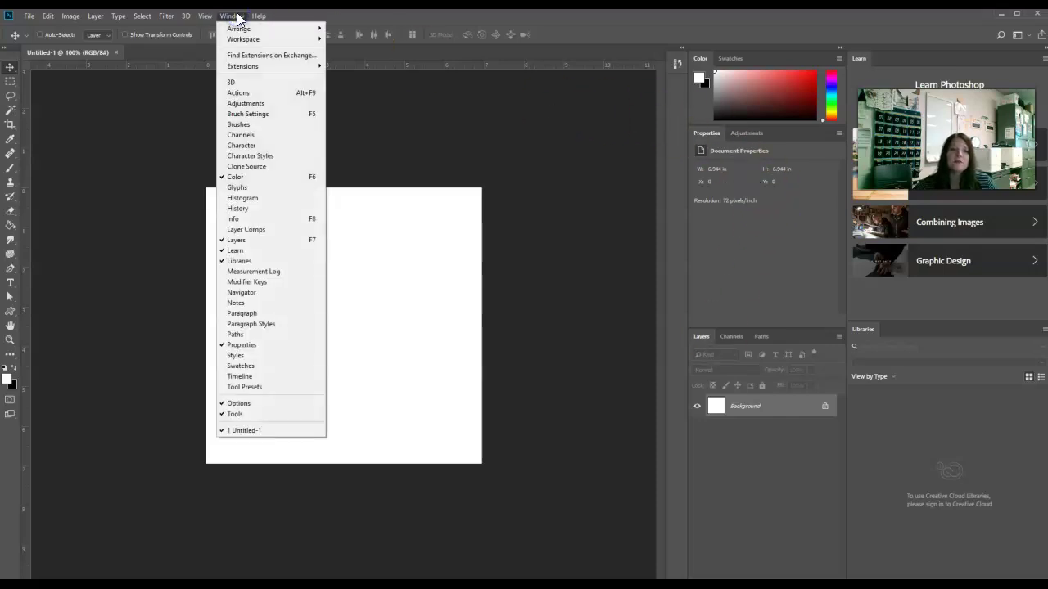
{"action": "mouse_move", "coordinate": [247, 38]}
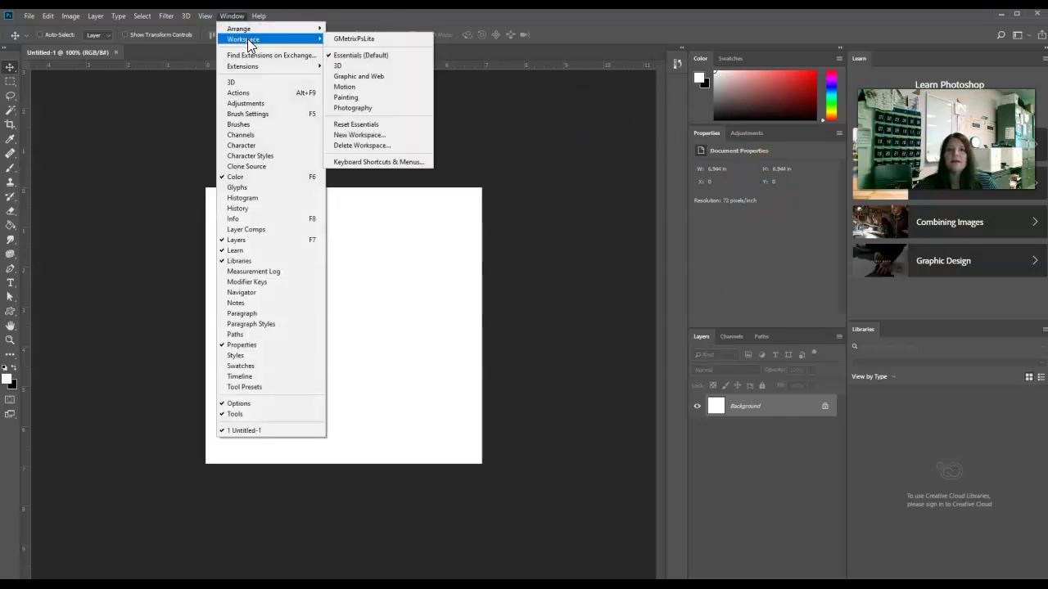
{"action": "left_click", "coordinate": [585, 53]}
{"action": "left_click", "coordinate": [535, 495]}
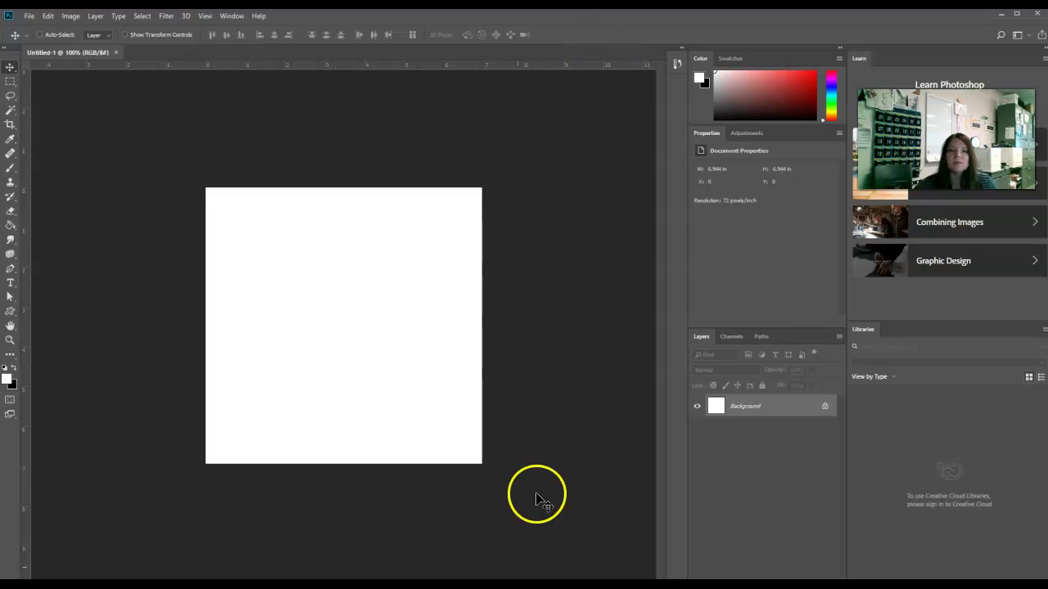
Step: Switch to Photopea in the browser and start a new project
{"action": "mouse_move", "coordinate": [627, 565]}
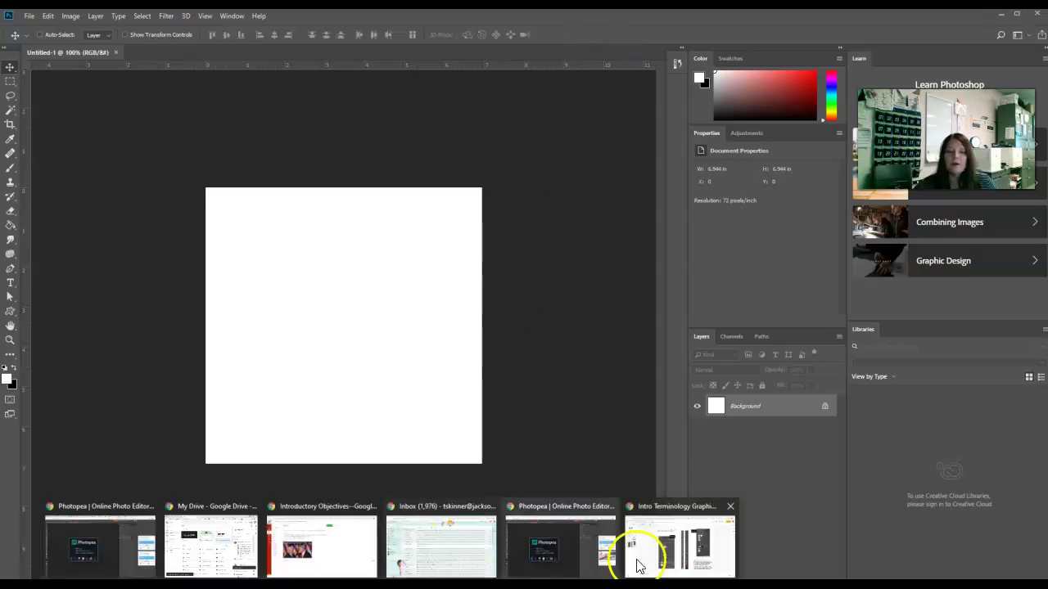
{"action": "left_click", "coordinate": [679, 553]}
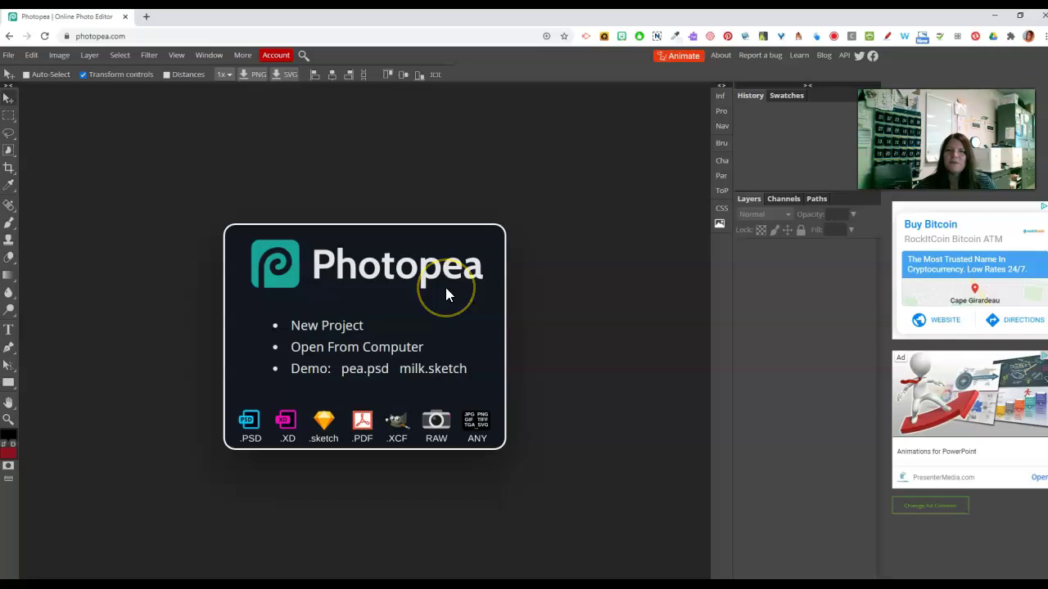
{"action": "left_click", "coordinate": [328, 330]}
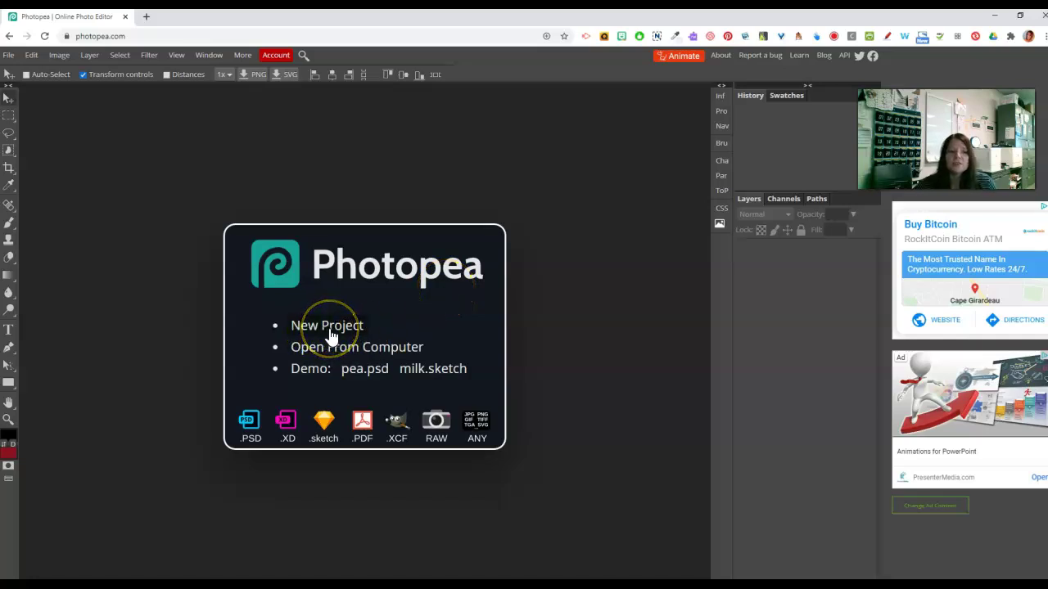
{"action": "left_click", "coordinate": [8, 55]}
{"action": "left_click", "coordinate": [23, 71]}
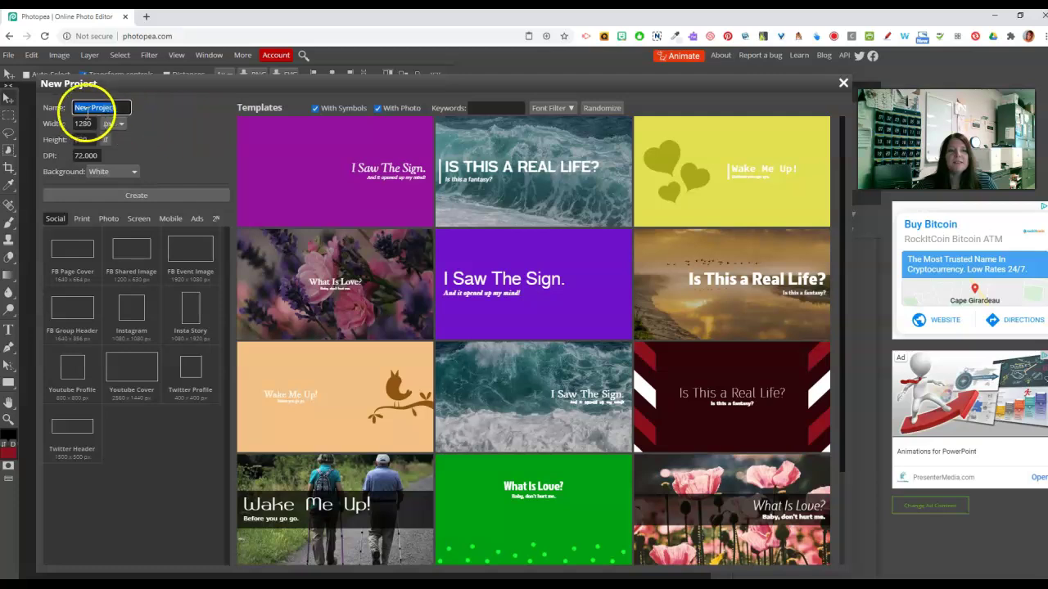
Step: Create the project with width and height of 500 px, 72 DPI and a white background
{"action": "left_click", "coordinate": [43, 129]}
{"action": "type", "text": "500"}
{"action": "left_click", "coordinate": [86, 141]}
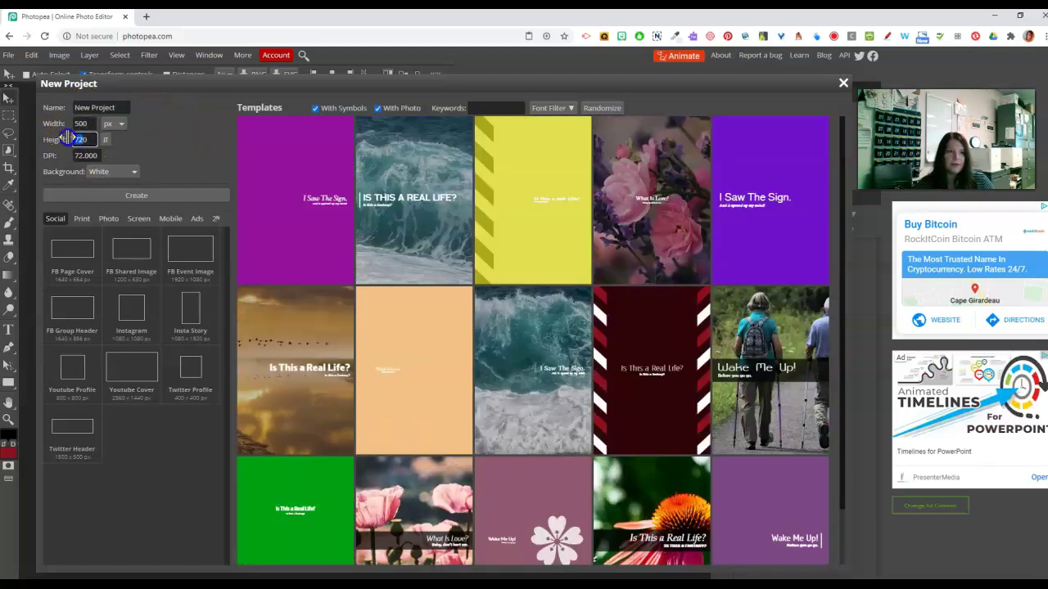
{"action": "double_click", "coordinate": [97, 142]}
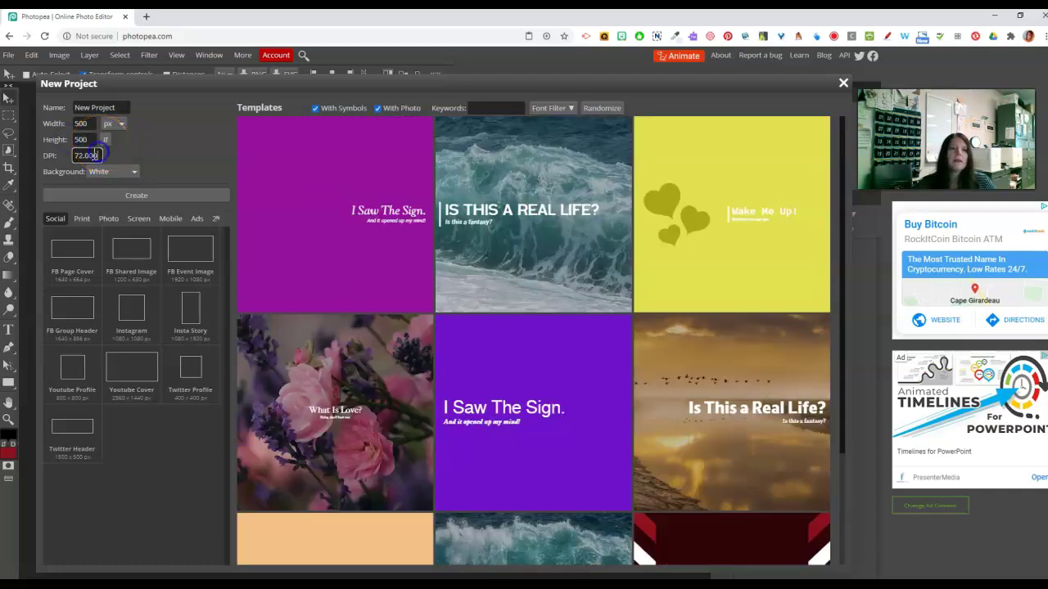
{"action": "left_click", "coordinate": [51, 157]}
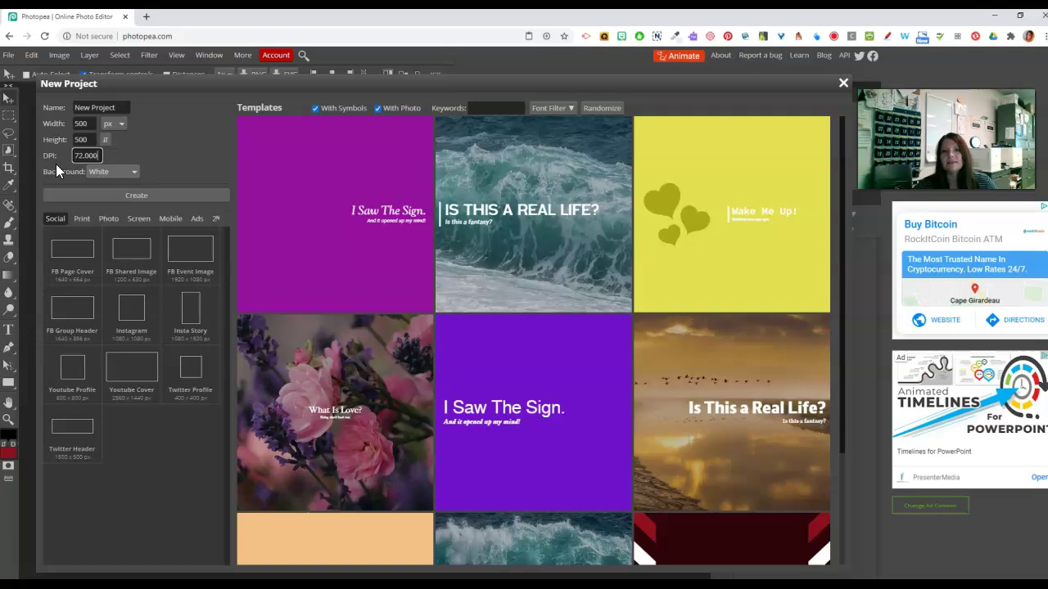
{"action": "left_click", "coordinate": [83, 157]}
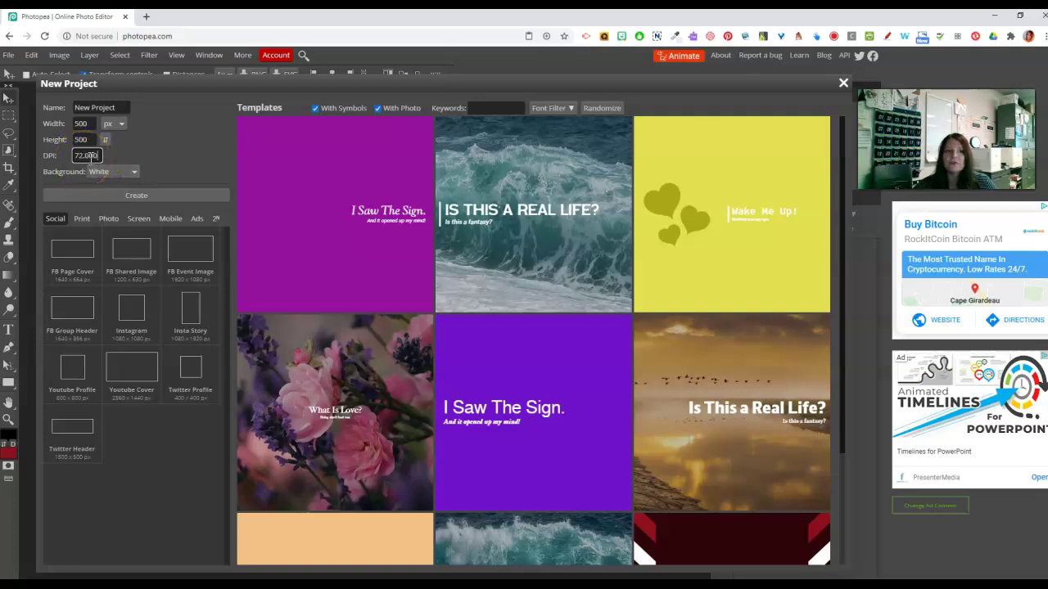
{"action": "mouse_move", "coordinate": [88, 160]}
{"action": "left_mouse_down"}
{"action": "mouse_move", "coordinate": [74, 168]}
{"action": "mouse_move", "coordinate": [98, 180]}
{"action": "left_mouse_up"}
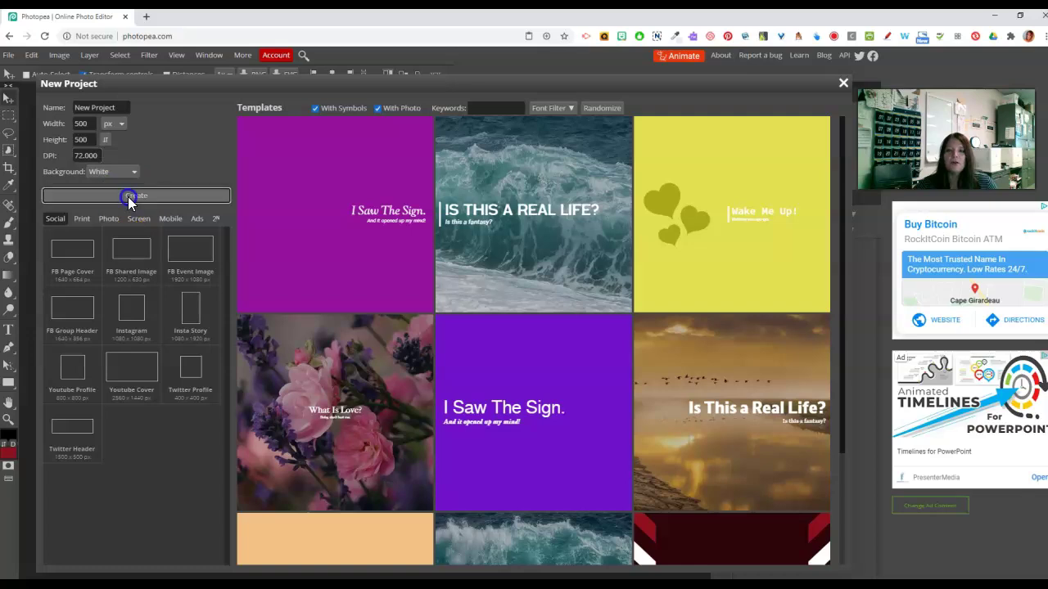
{"action": "left_click", "coordinate": [128, 195]}
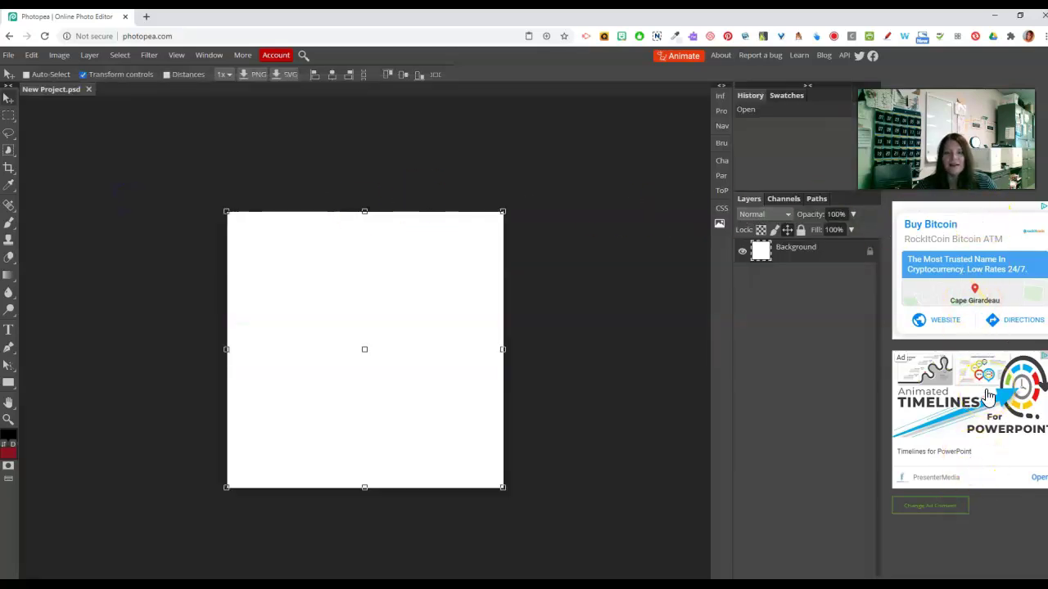
Step: Look at the Channels and Paths panels, return to Layers, and check the History and Swatches group
{"action": "left_click", "coordinate": [785, 199]}
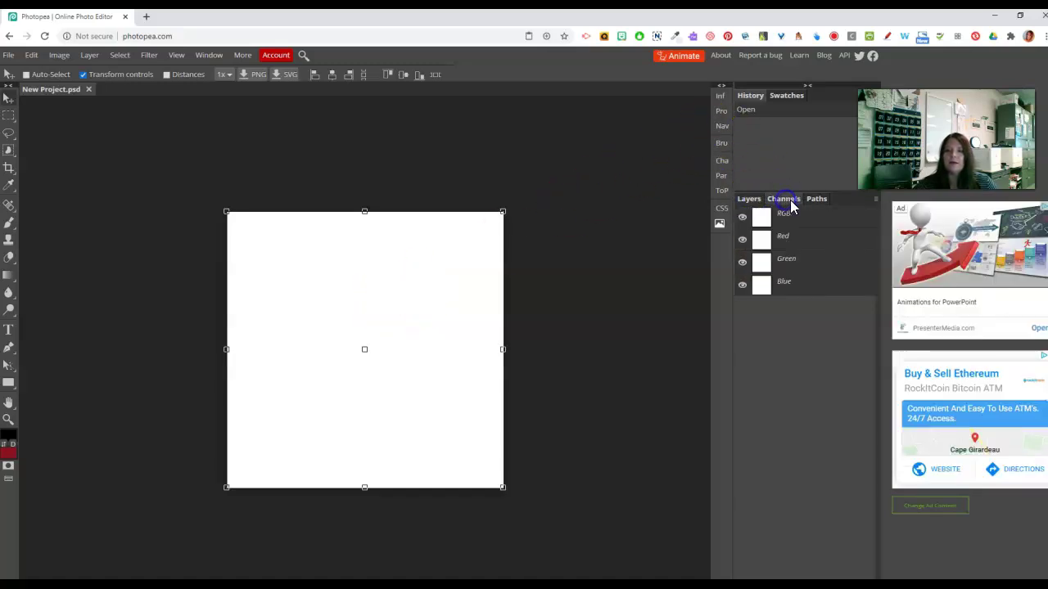
{"action": "left_click", "coordinate": [815, 199]}
{"action": "left_click", "coordinate": [750, 201]}
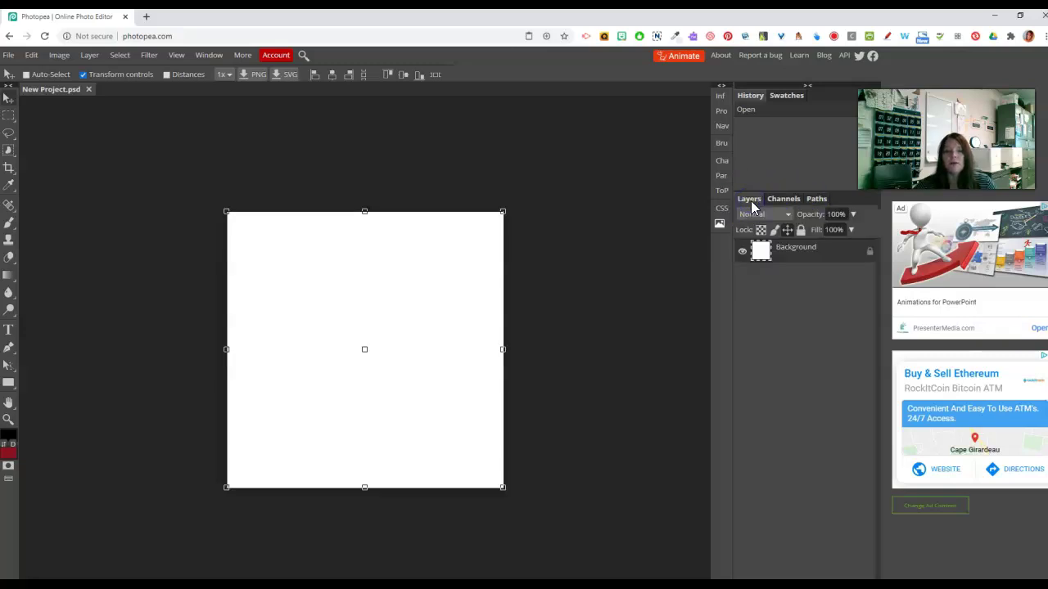
{"action": "left_click", "coordinate": [774, 96]}
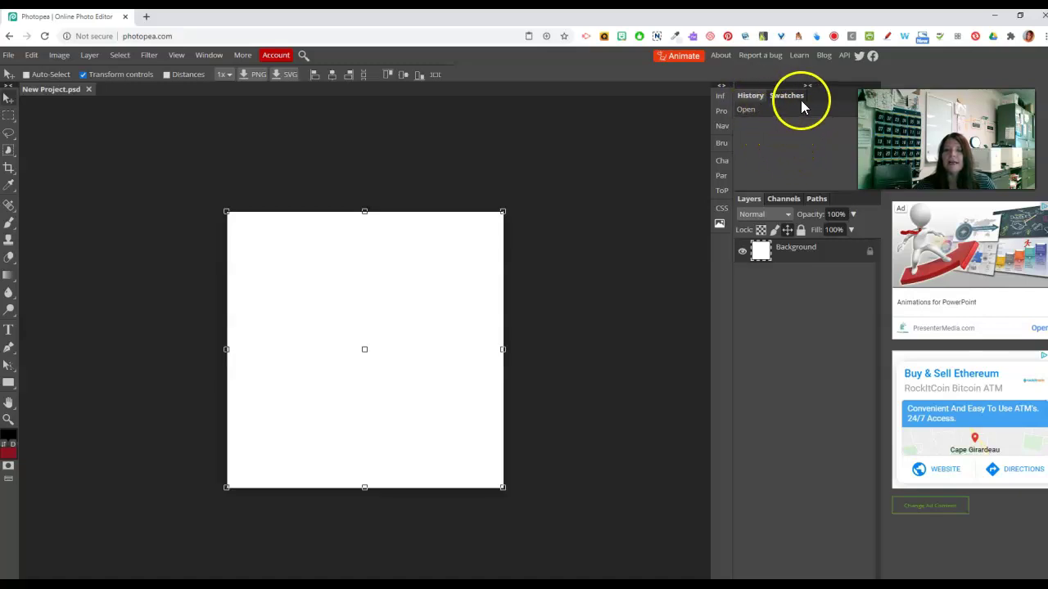
Step: Add the Color panel to the History and Swatches panel group
{"action": "left_click", "coordinate": [210, 56]}
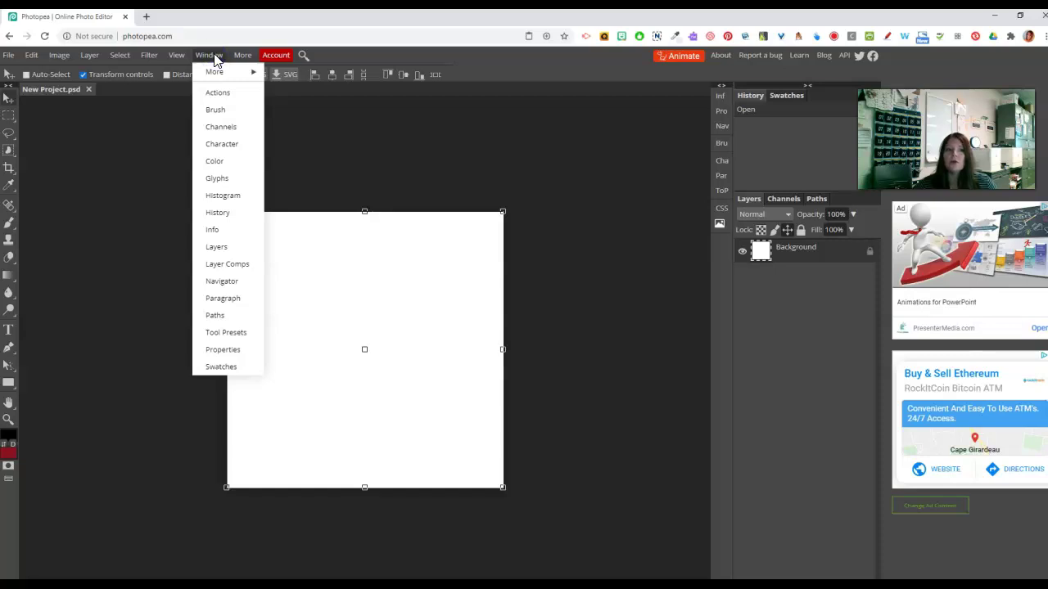
{"action": "left_click", "coordinate": [213, 69]}
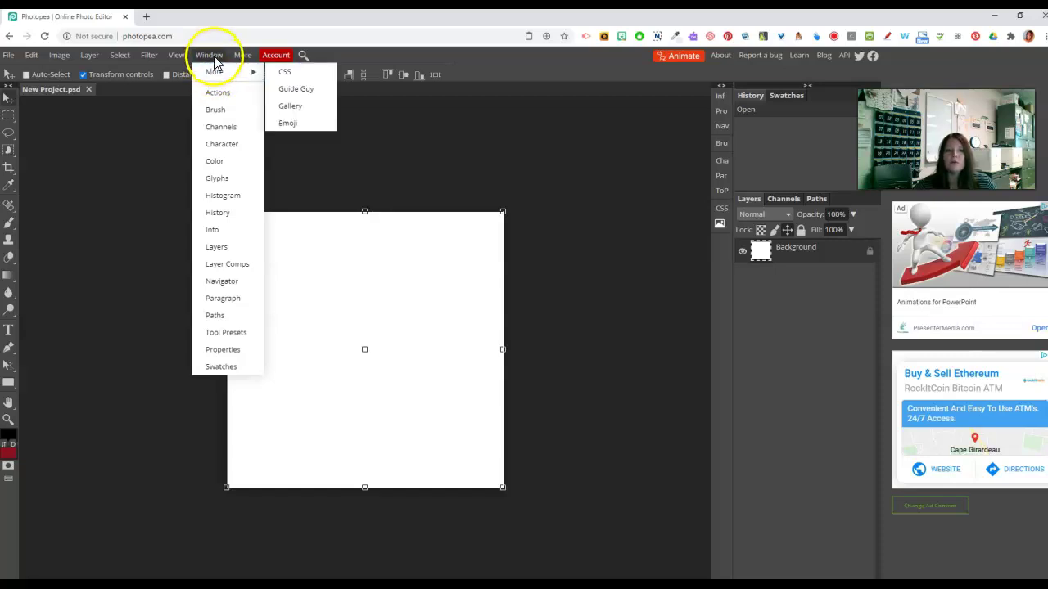
{"action": "left_click", "coordinate": [214, 57]}
{"action": "left_click", "coordinate": [213, 56]}
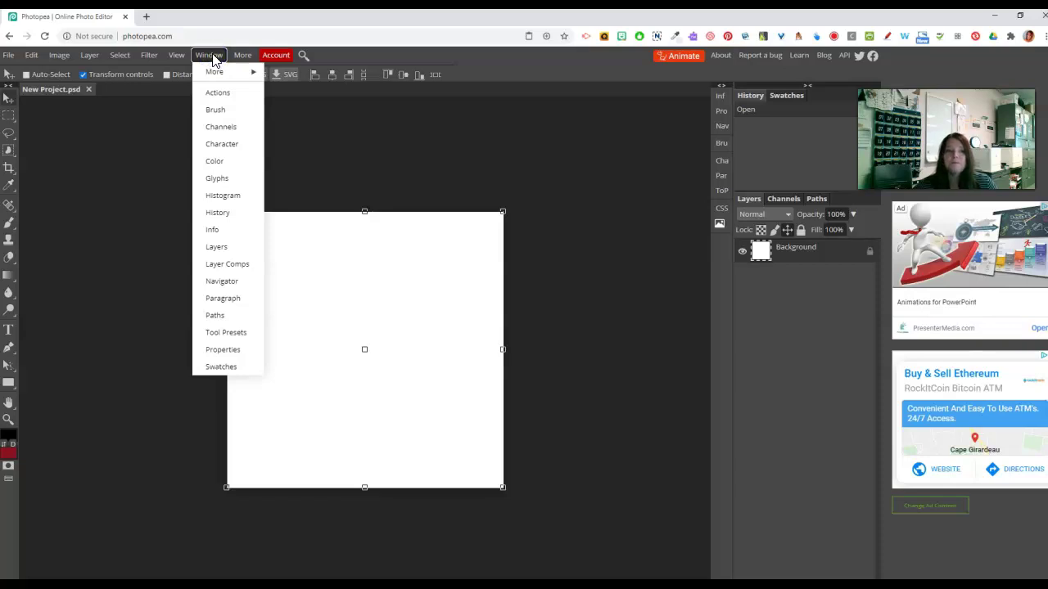
{"action": "left_click", "coordinate": [219, 162]}
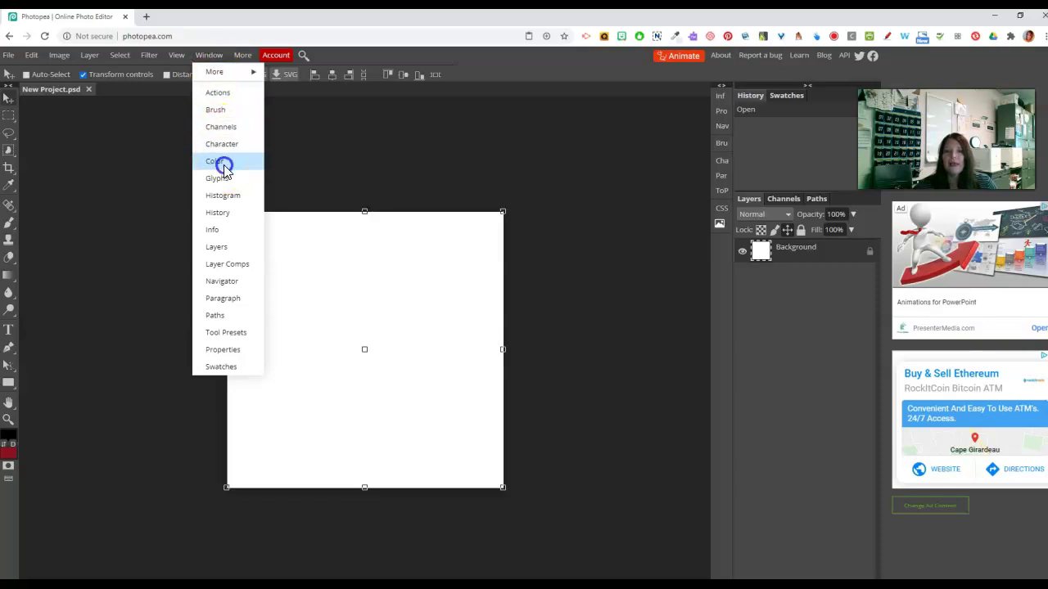
{"action": "left_click", "coordinate": [832, 105]}
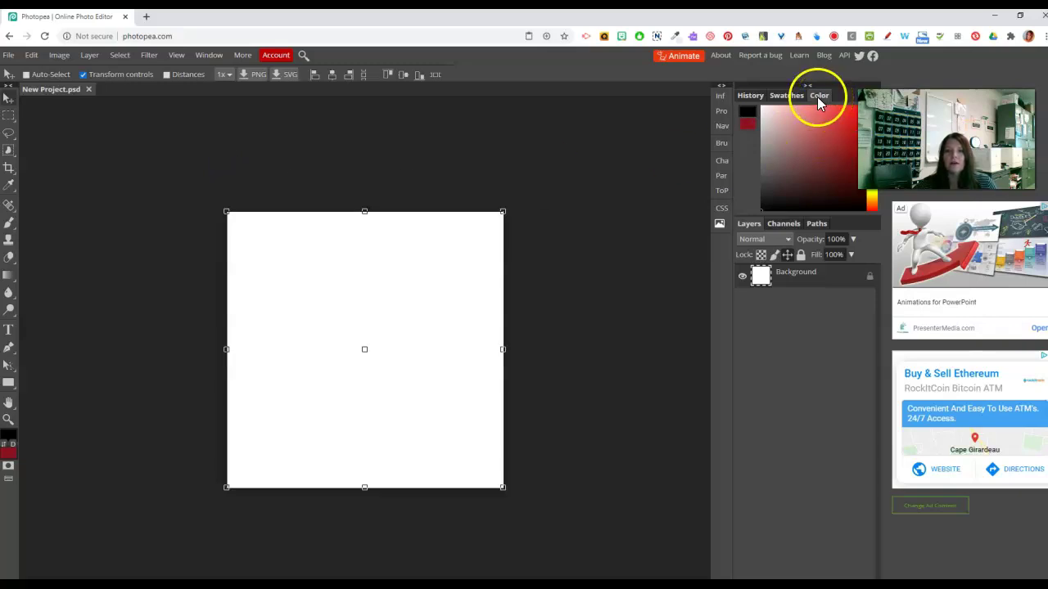
Step: View the History and Swatches panels and return to the Color panel
{"action": "left_click", "coordinate": [750, 96]}
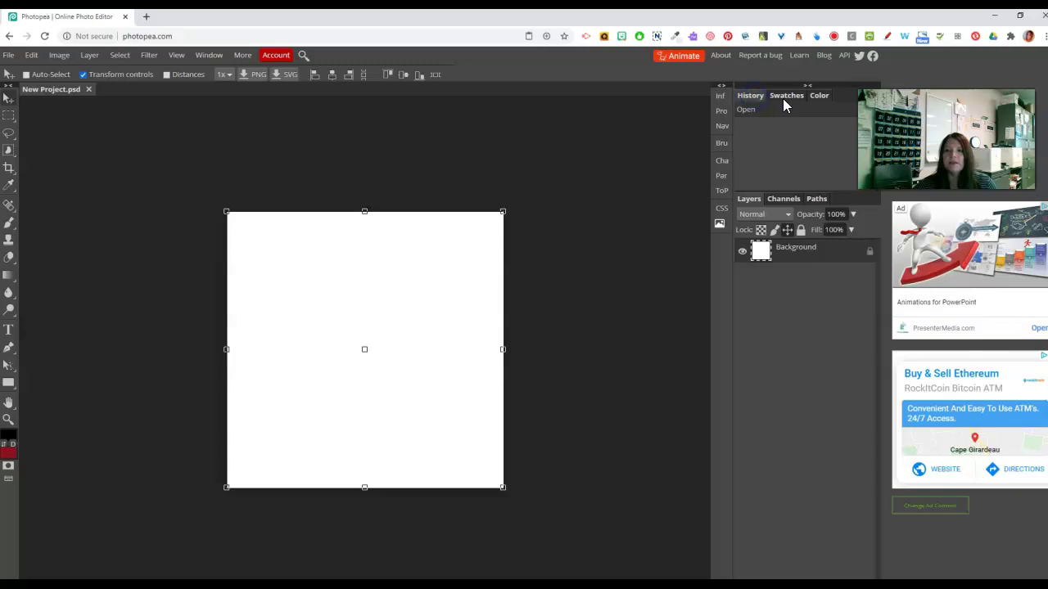
{"action": "left_click", "coordinate": [784, 97]}
{"action": "left_click", "coordinate": [815, 95]}
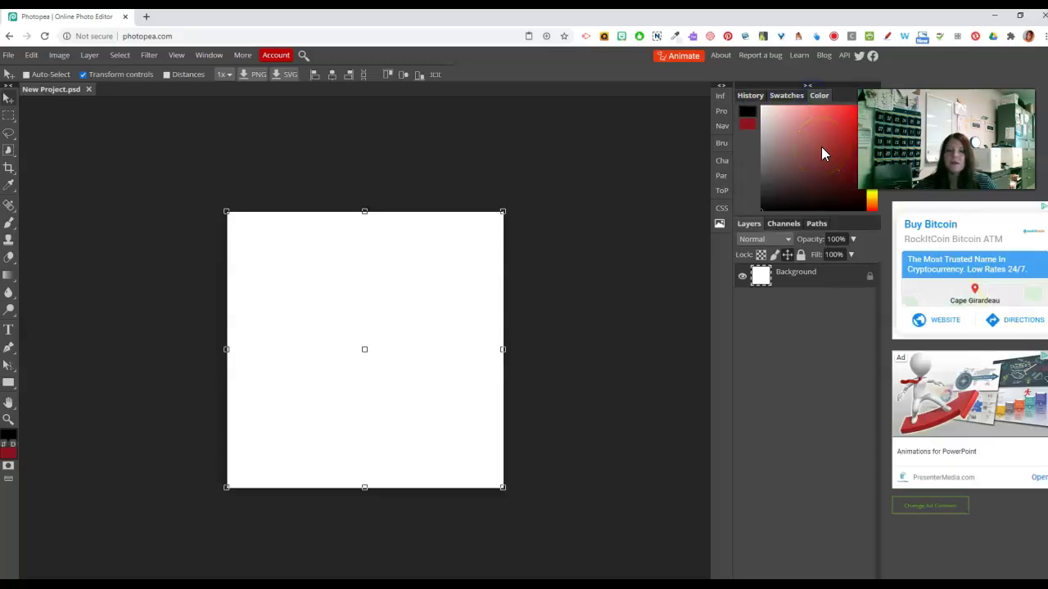
Step: Switch back to the blank Untitled-1 document in Photoshop
{"action": "left_click", "coordinate": [421, 543]}
{"action": "left_click", "coordinate": [23, 124]}
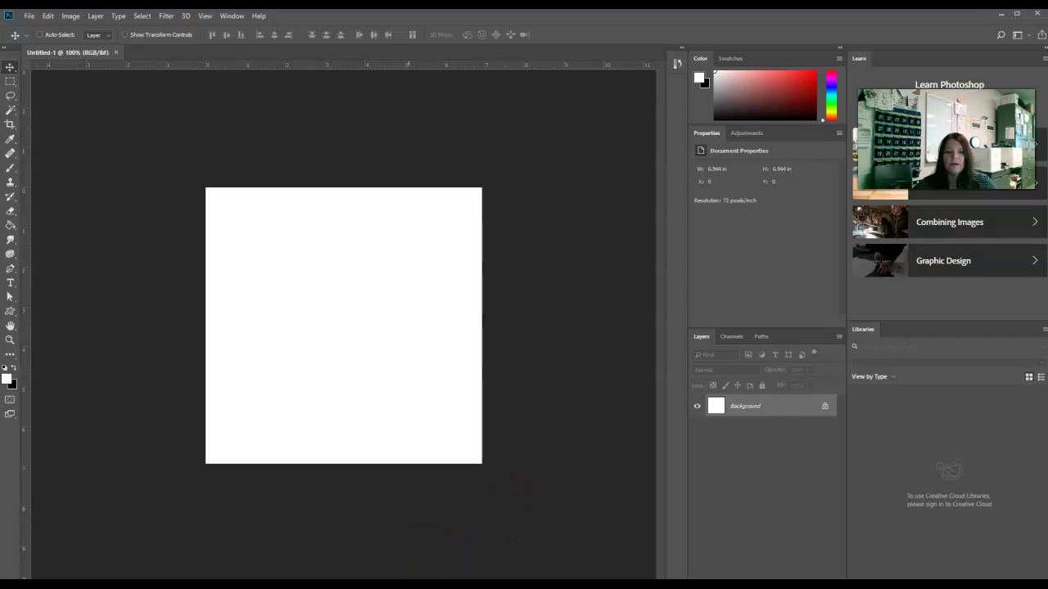
Step: Switch to the Photopea project and turn off Transform controls for the Move tool
{"action": "mouse_move", "coordinate": [442, 573]}
{"action": "left_click", "coordinate": [578, 562]}
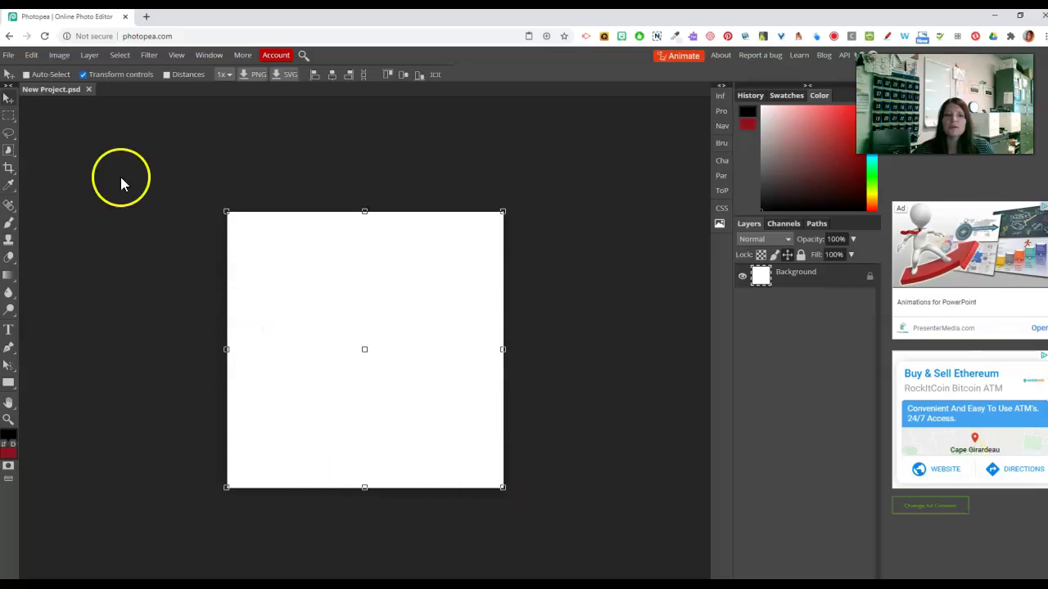
{"action": "left_click", "coordinate": [83, 74]}
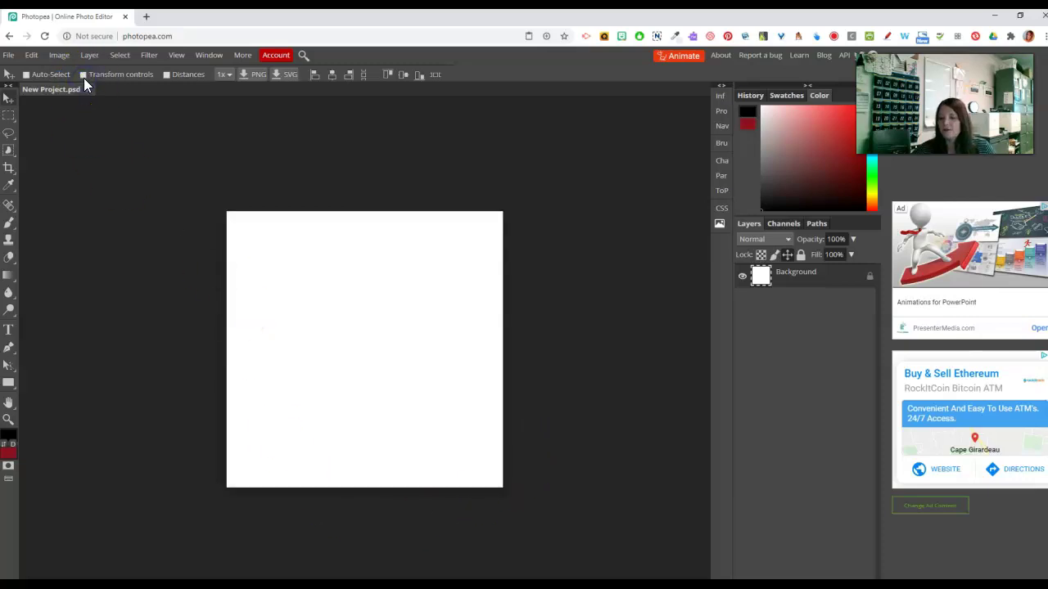
Step: Switch to Photoshop and toggle Show Transform Controls on and back off for the Move tool
{"action": "key", "text": "alt+Tab"}
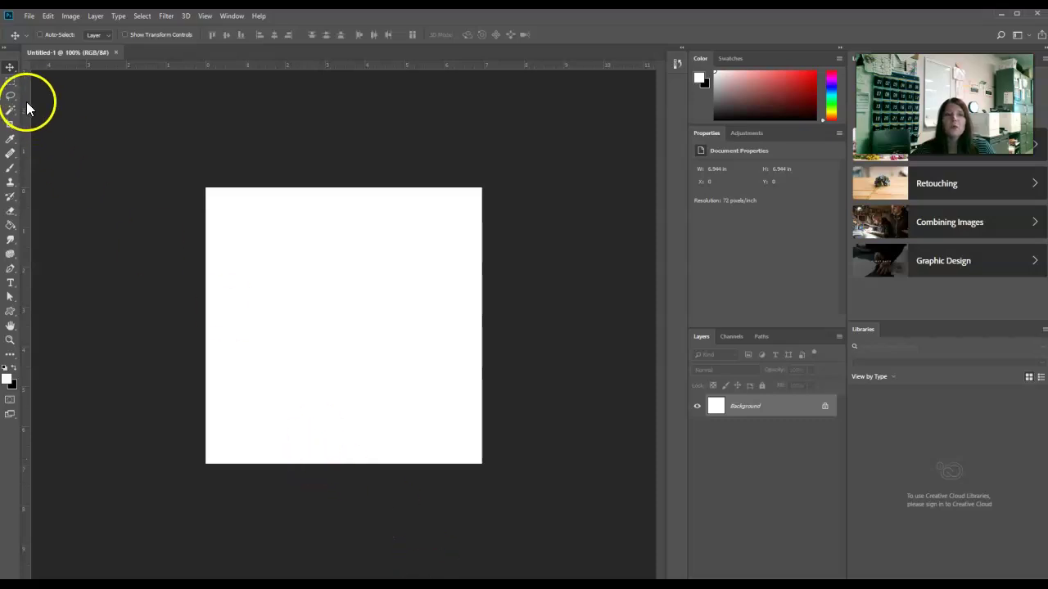
{"action": "left_click", "coordinate": [124, 34]}
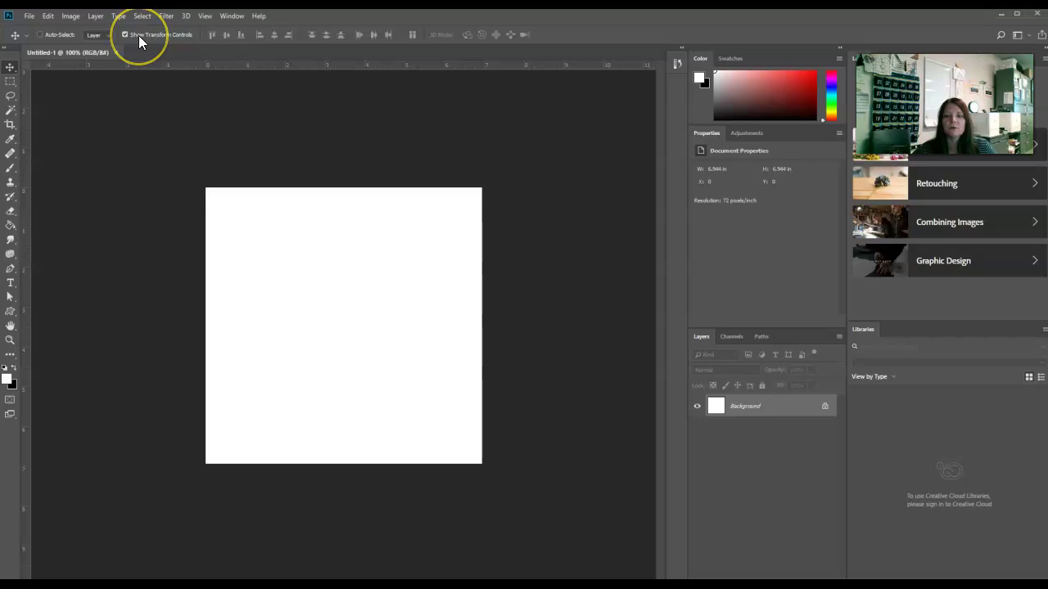
{"action": "left_click", "coordinate": [126, 34]}
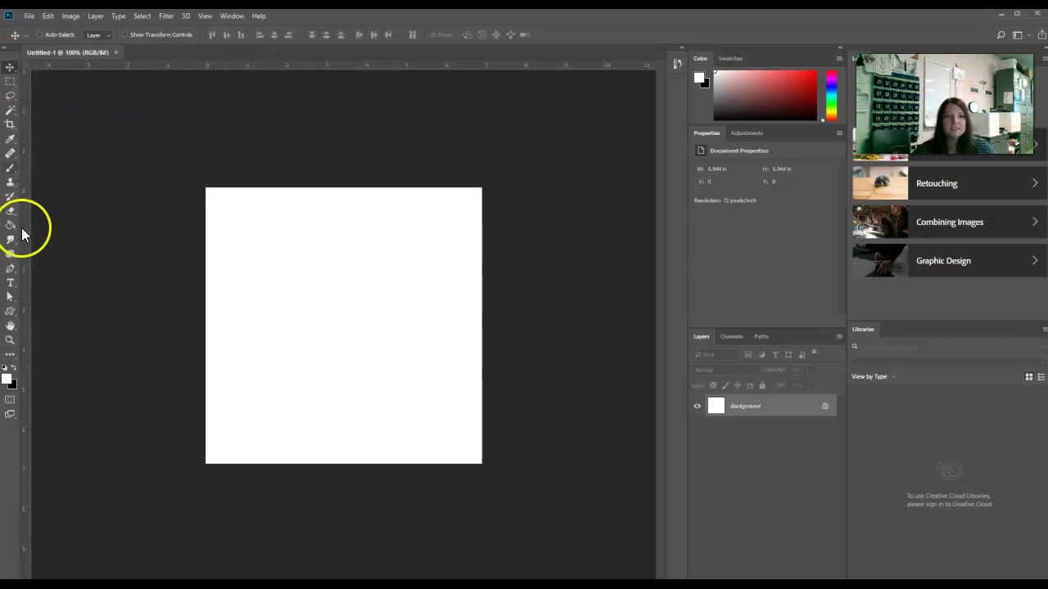
Step: Look through the marquee tool variants and choose the Rectangular Marquee Tool
{"action": "left_click", "coordinate": [12, 87]}
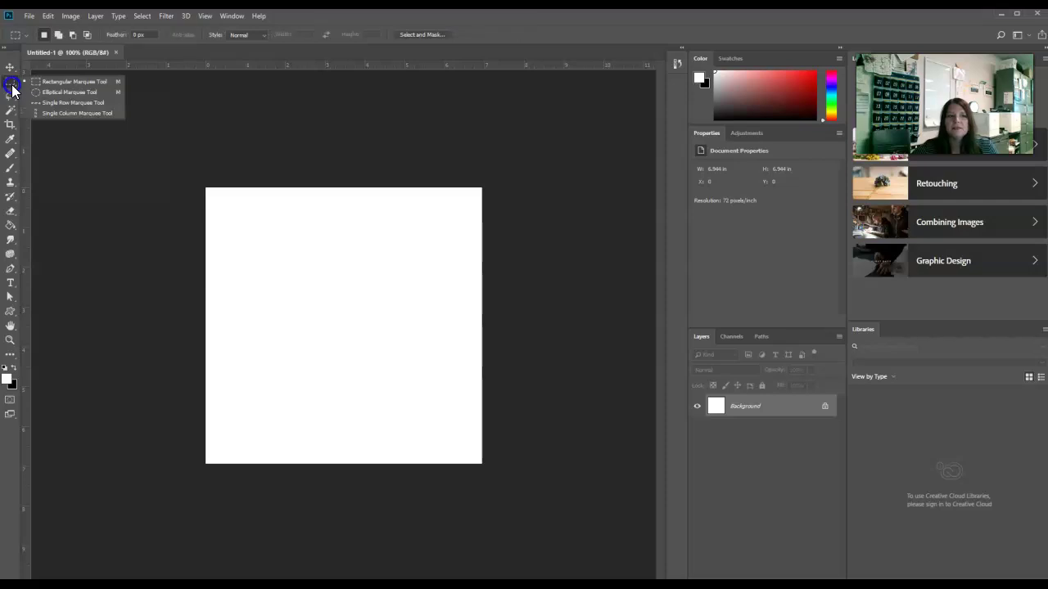
{"action": "left_click", "coordinate": [12, 87]}
{"action": "left_click", "coordinate": [13, 88]}
{"action": "left_click", "coordinate": [15, 88]}
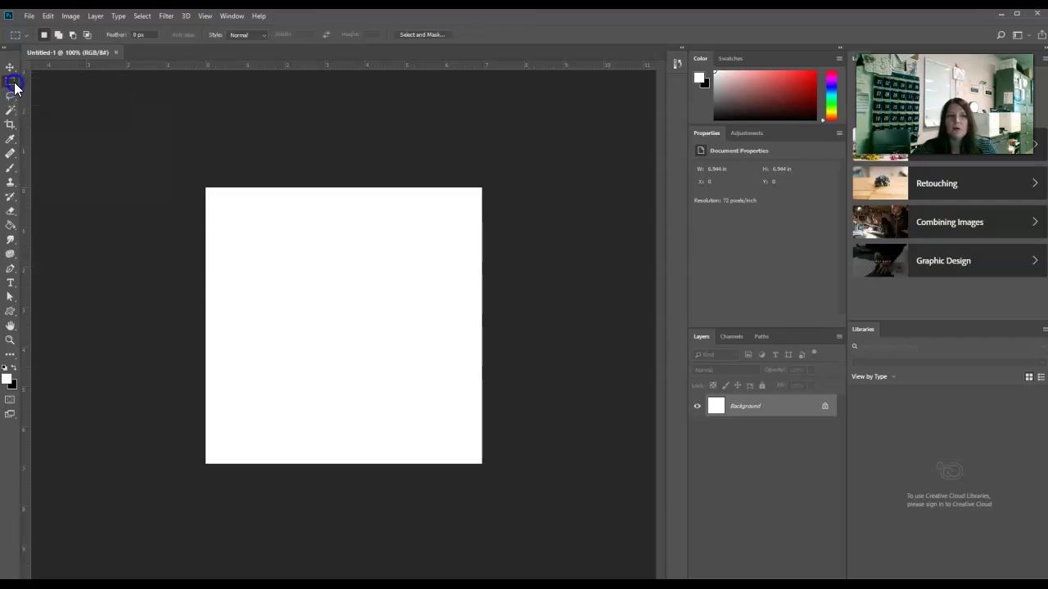
{"action": "left_click", "coordinate": [15, 88]}
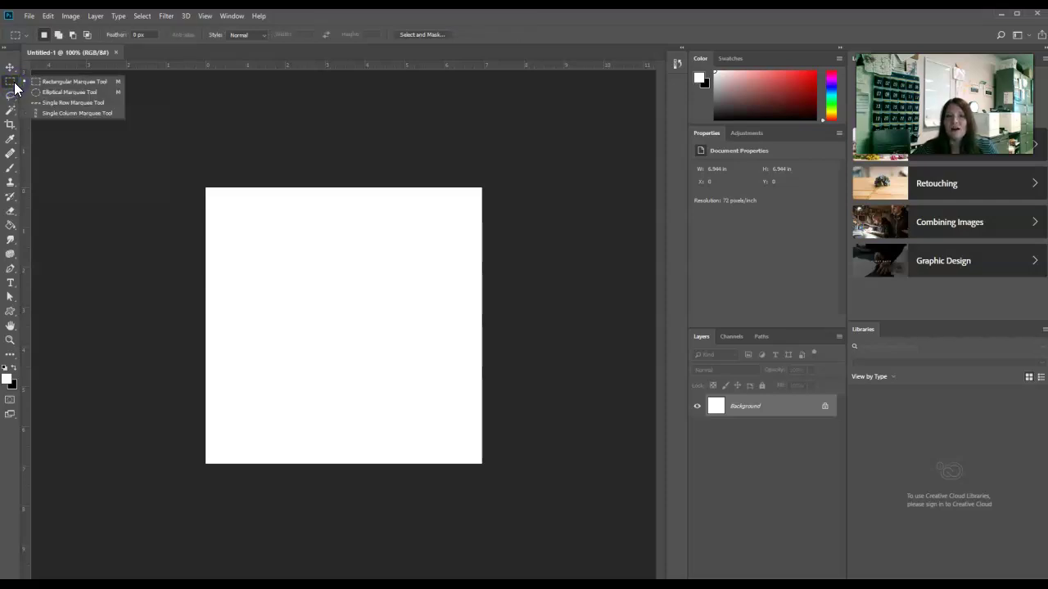
{"action": "left_click_drag", "start_coordinate": [15, 88], "coordinate": [111, 86]}
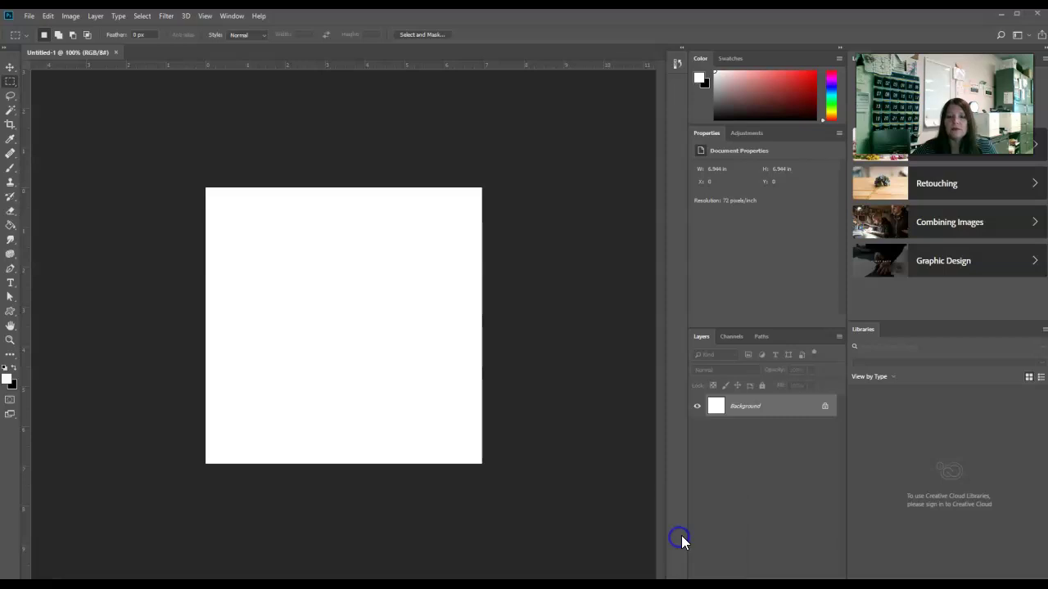
Step: Switch to Photopea and try the Rectangle Select and Lasso Select tools, viewing the variants in each group
{"action": "mouse_move", "coordinate": [446, 577]}
{"action": "left_click", "coordinate": [577, 544]}
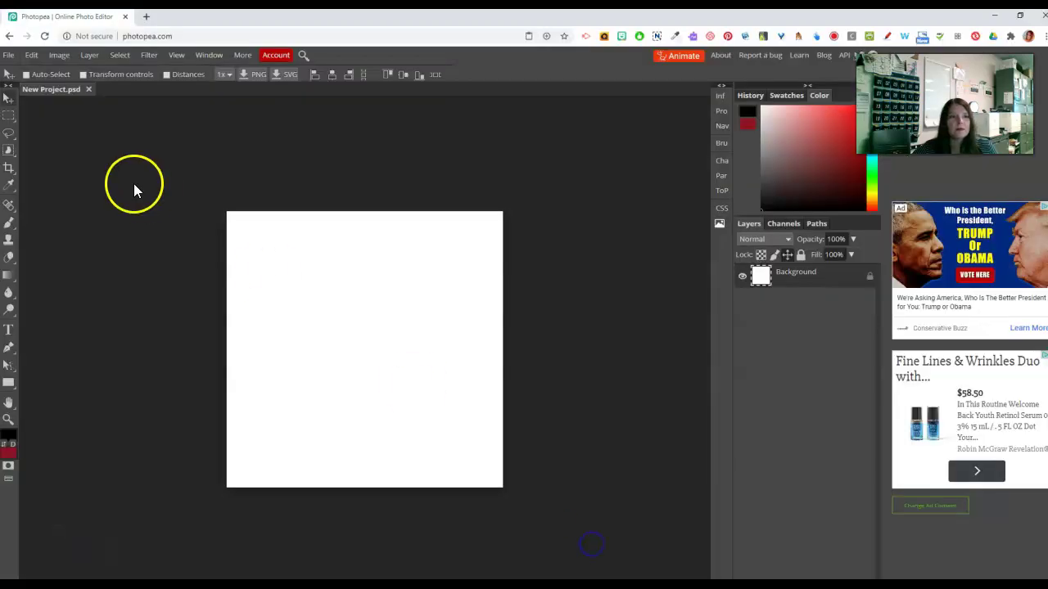
{"action": "left_click", "coordinate": [9, 116]}
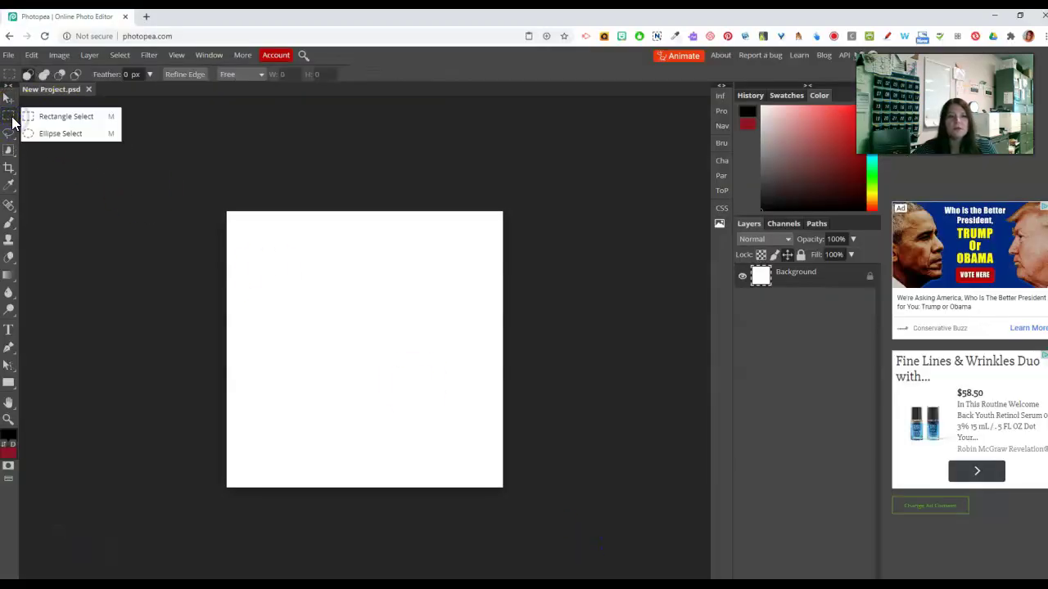
{"action": "left_click", "coordinate": [63, 121]}
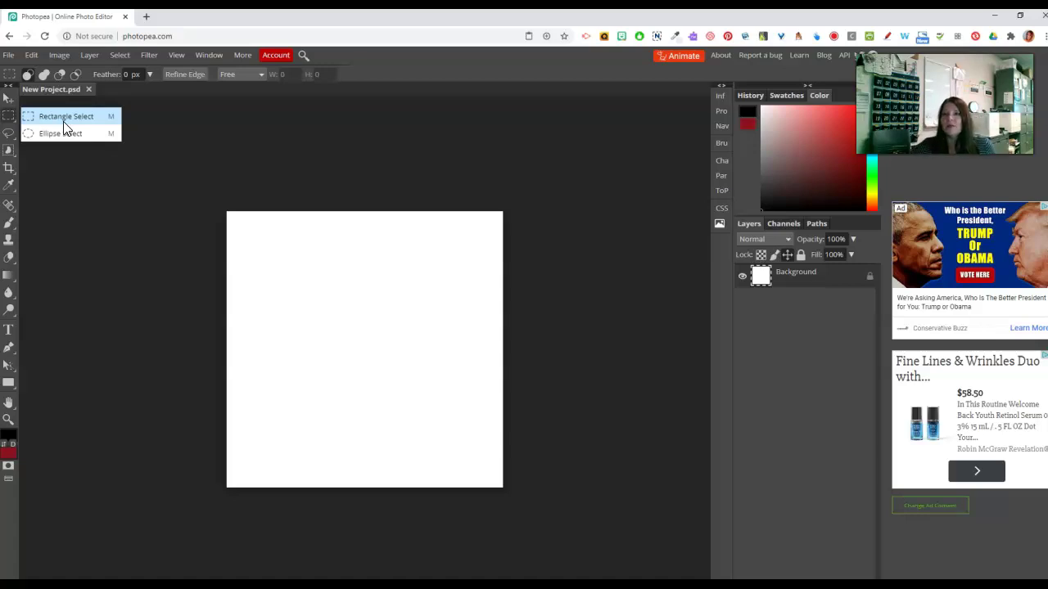
{"action": "left_click", "coordinate": [9, 133]}
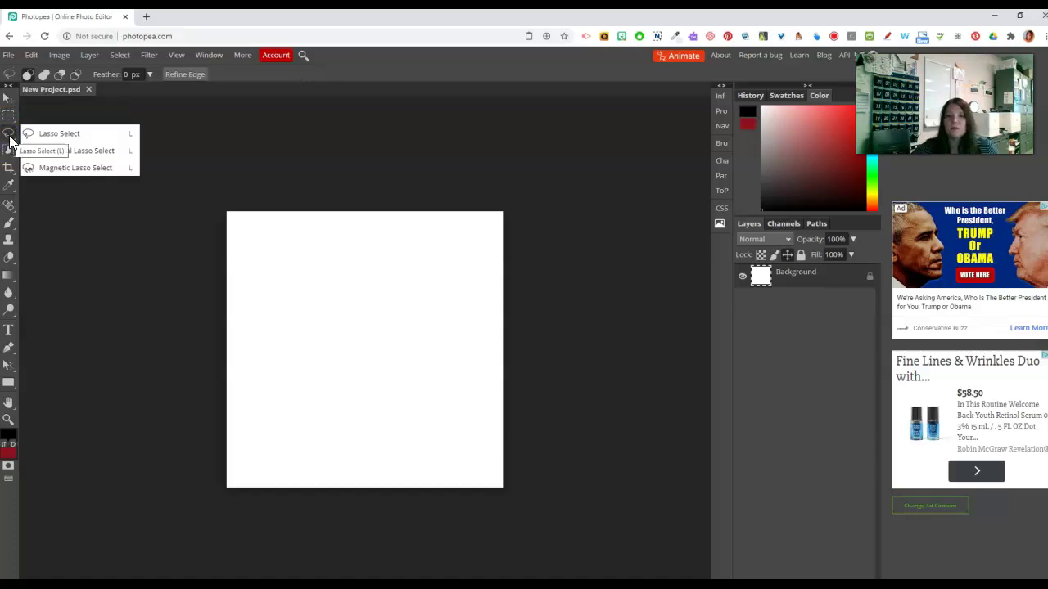
{"action": "left_click", "coordinate": [13, 143]}
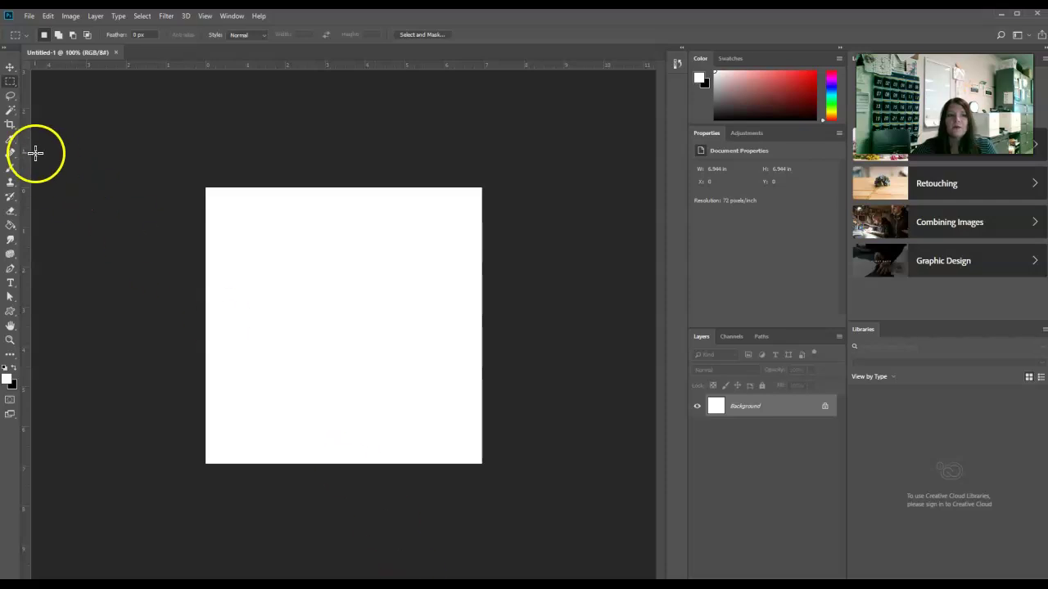
Step: Switch to Photoshop, view the lasso tool variants, and activate the Quick Selection tool
{"action": "left_click", "coordinate": [10, 98]}
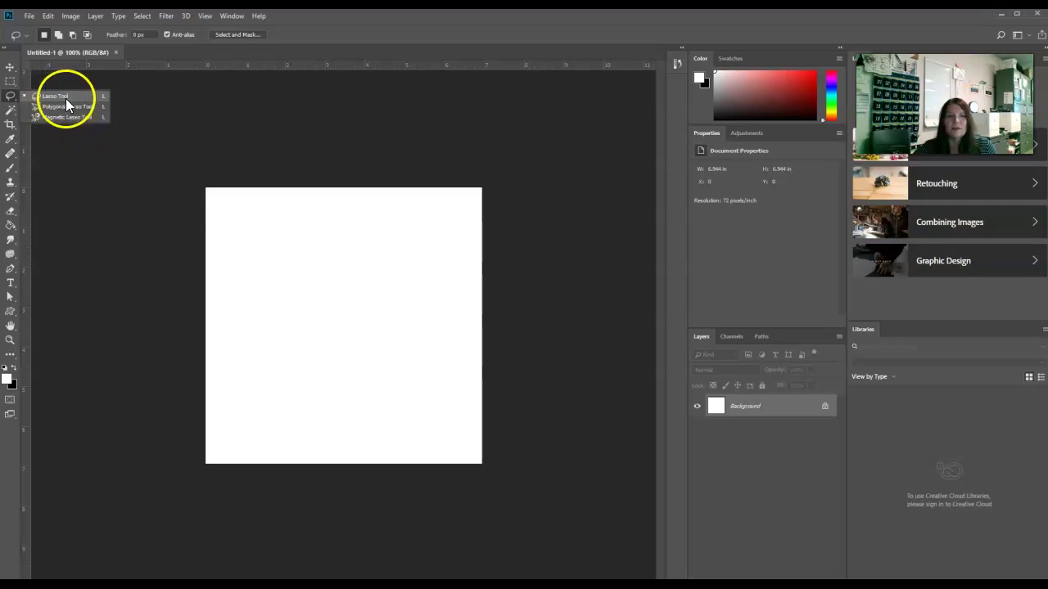
{"action": "left_click", "coordinate": [11, 112]}
{"action": "left_click", "coordinate": [43, 111]}
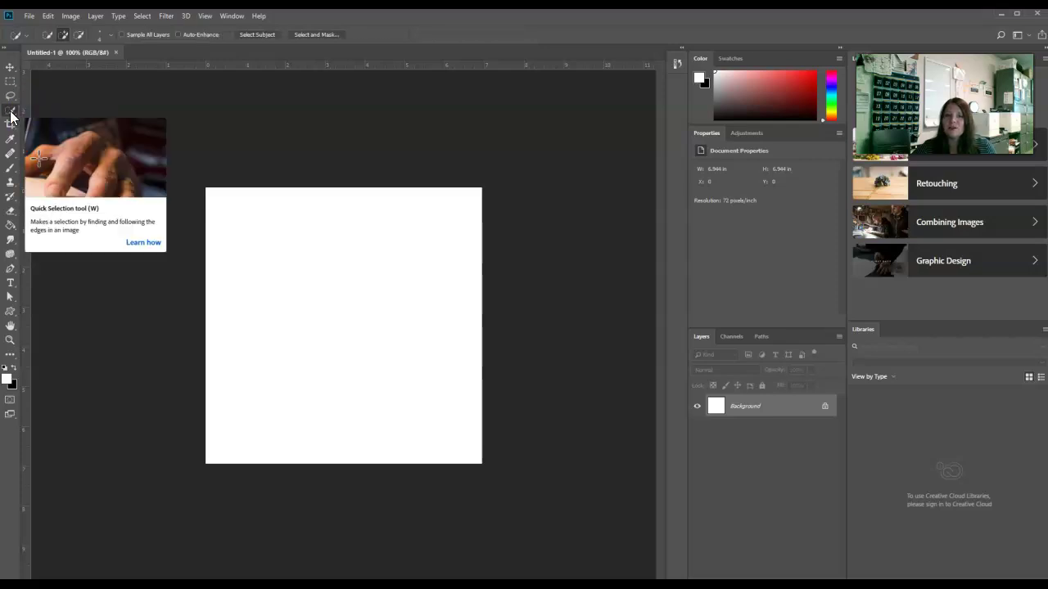
{"action": "left_click", "coordinate": [11, 115]}
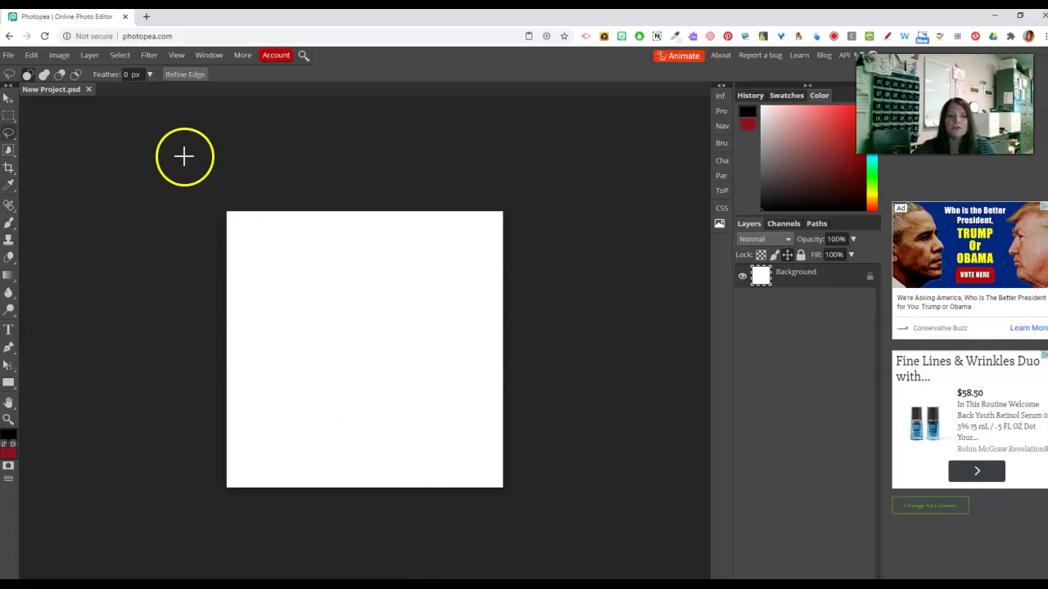
Step: Switch to Photopea, compare the Object Selection, Quick Selection and Magic Wand variants, and choose Quick Selection
{"action": "left_click", "coordinate": [8, 151]}
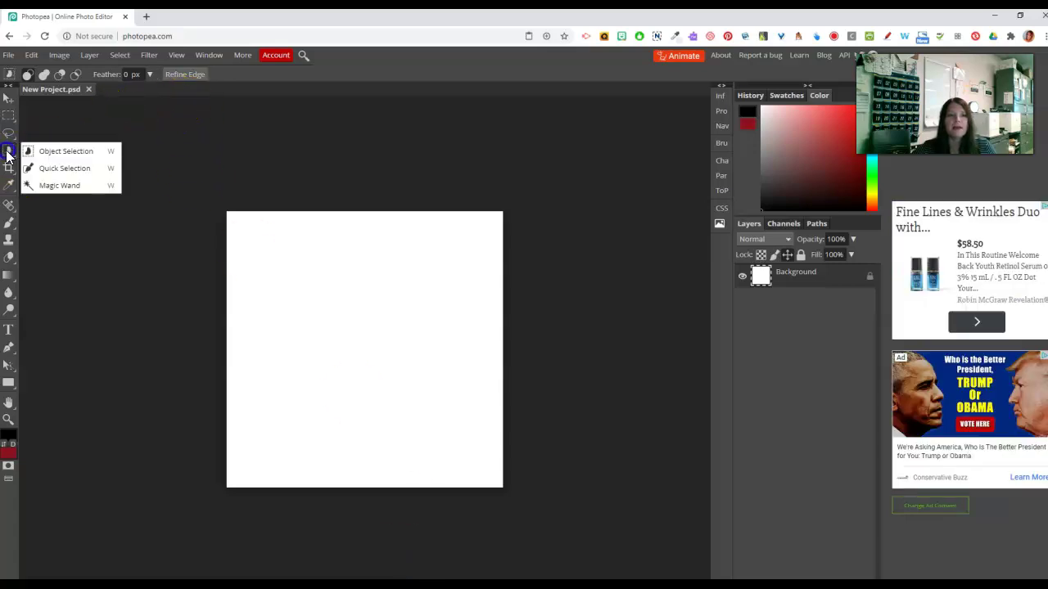
{"action": "left_click", "coordinate": [8, 150]}
{"action": "left_click", "coordinate": [9, 151]}
{"action": "left_click", "coordinate": [62, 155]}
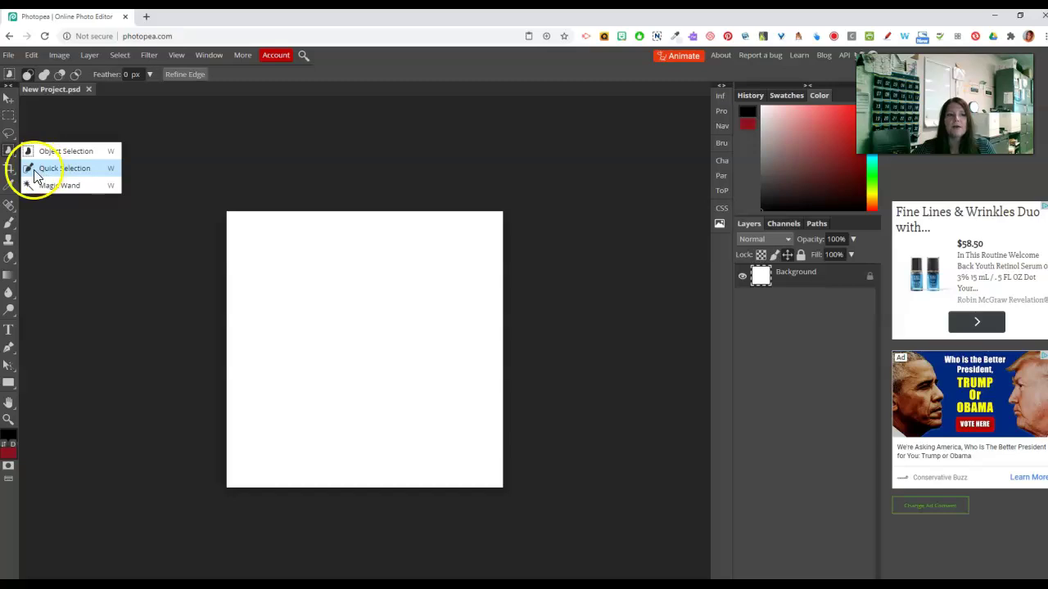
{"action": "left_click", "coordinate": [70, 176]}
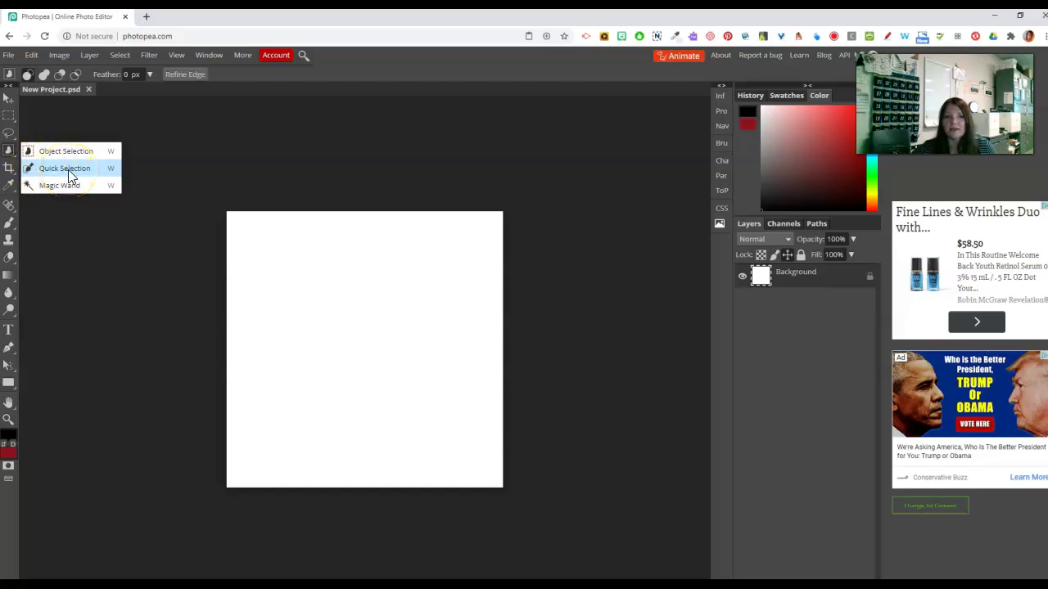
{"action": "left_click", "coordinate": [73, 188]}
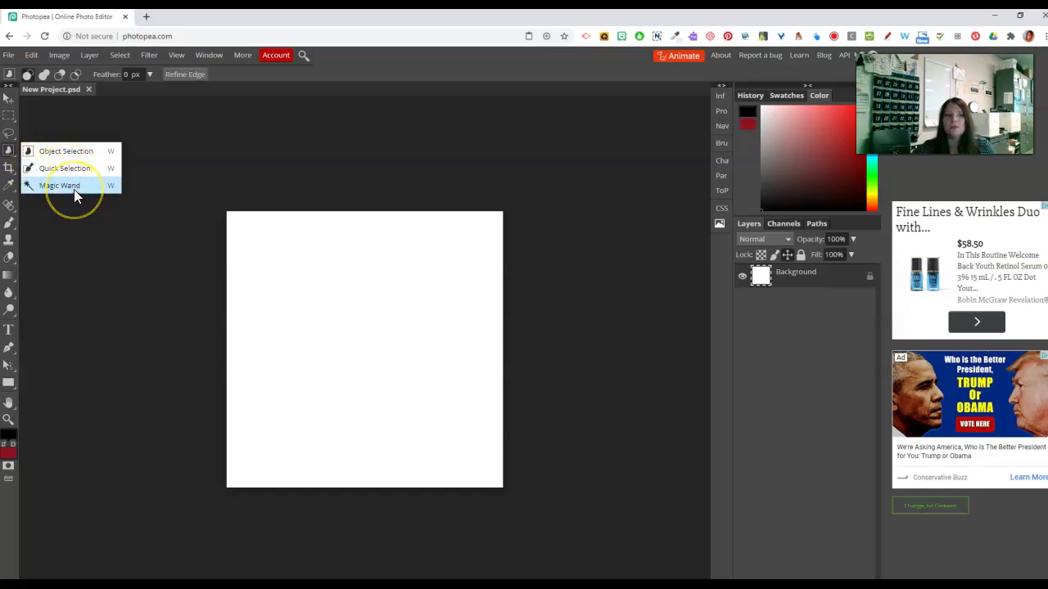
{"action": "left_click", "coordinate": [52, 168]}
{"action": "left_click", "coordinate": [51, 154]}
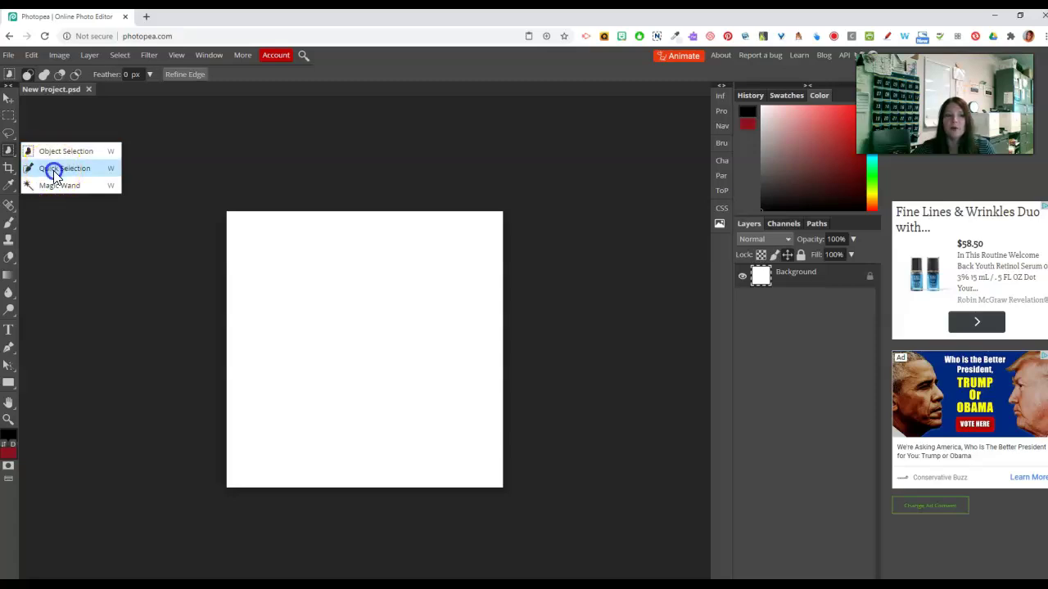
{"action": "left_click", "coordinate": [54, 168]}
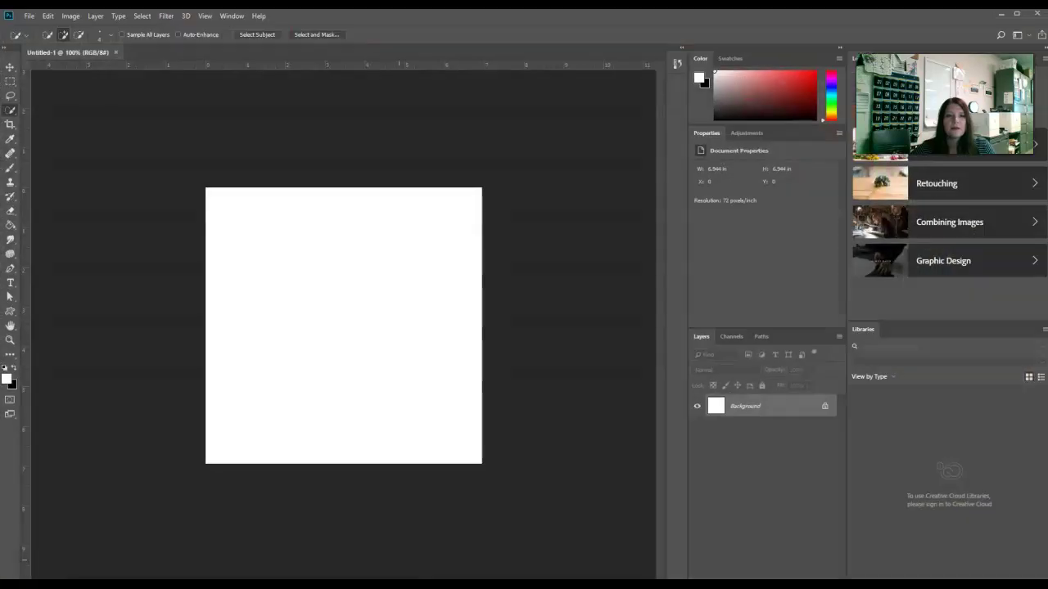
Step: Switch to Photoshop and look at the Crop, Brush and Eraser tools, leaving the Eraser Tool active
{"action": "left_click", "coordinate": [10, 121]}
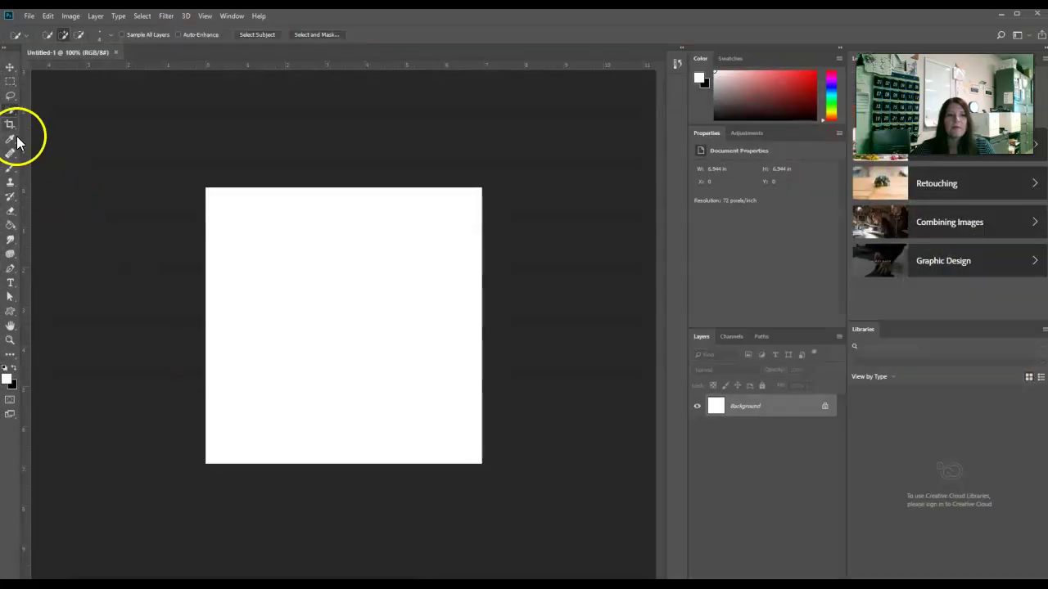
{"action": "left_click", "coordinate": [10, 128]}
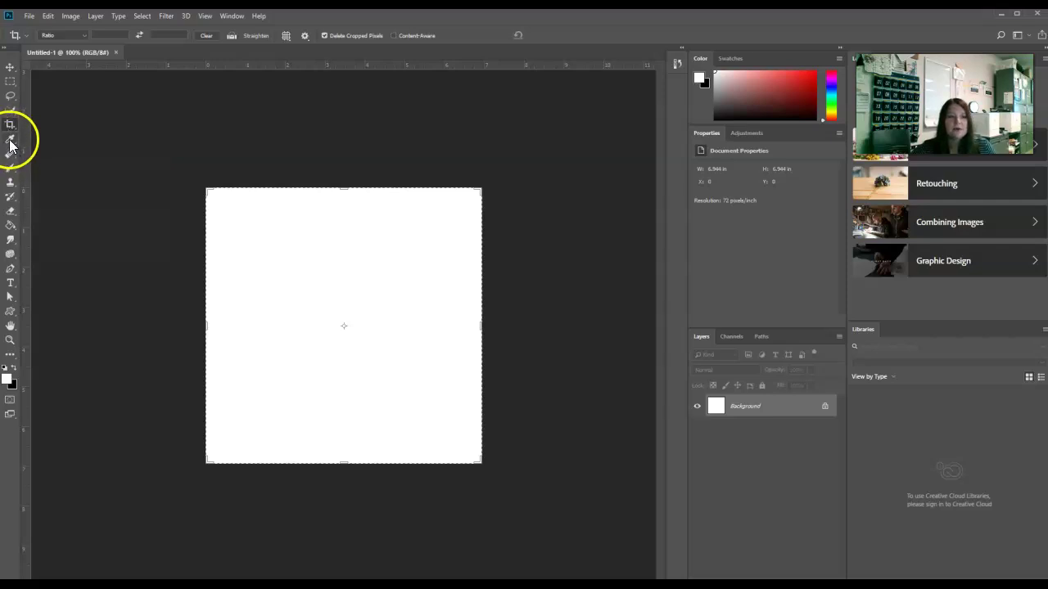
{"action": "left_click", "coordinate": [12, 171]}
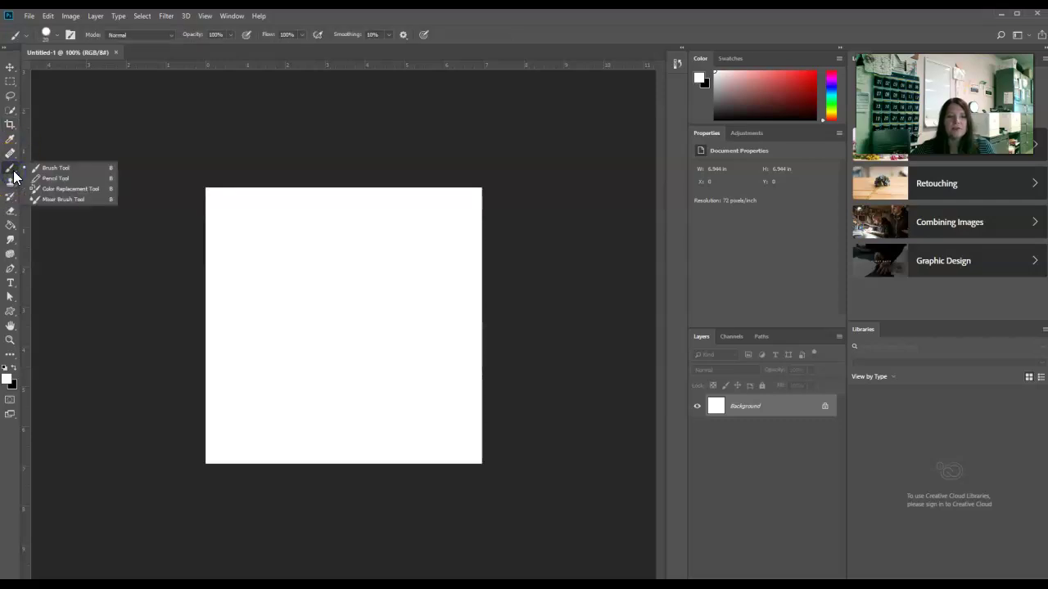
{"action": "left_click", "coordinate": [14, 217]}
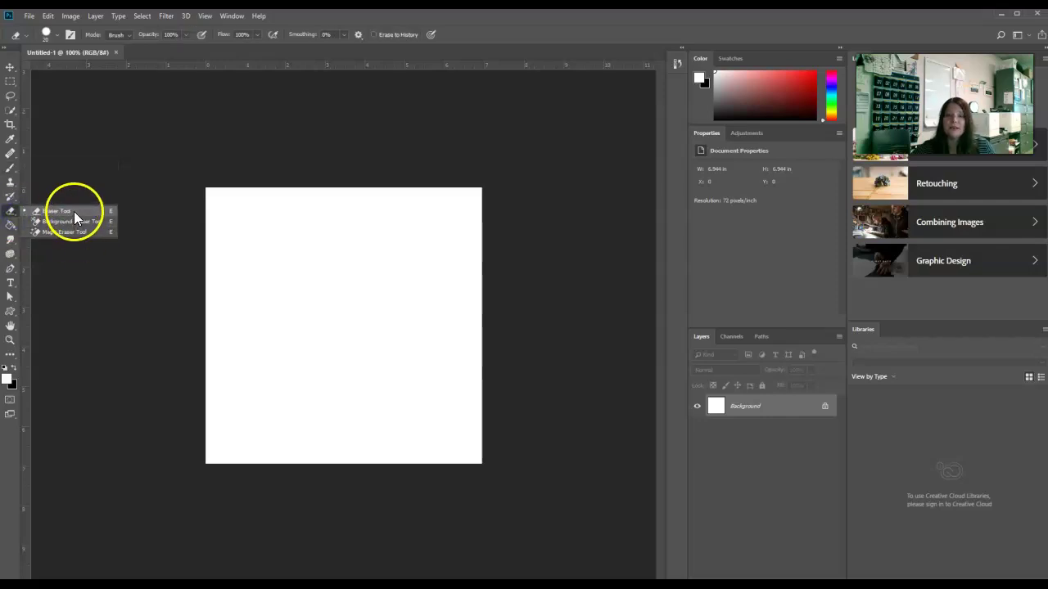
{"action": "left_click", "coordinate": [15, 213]}
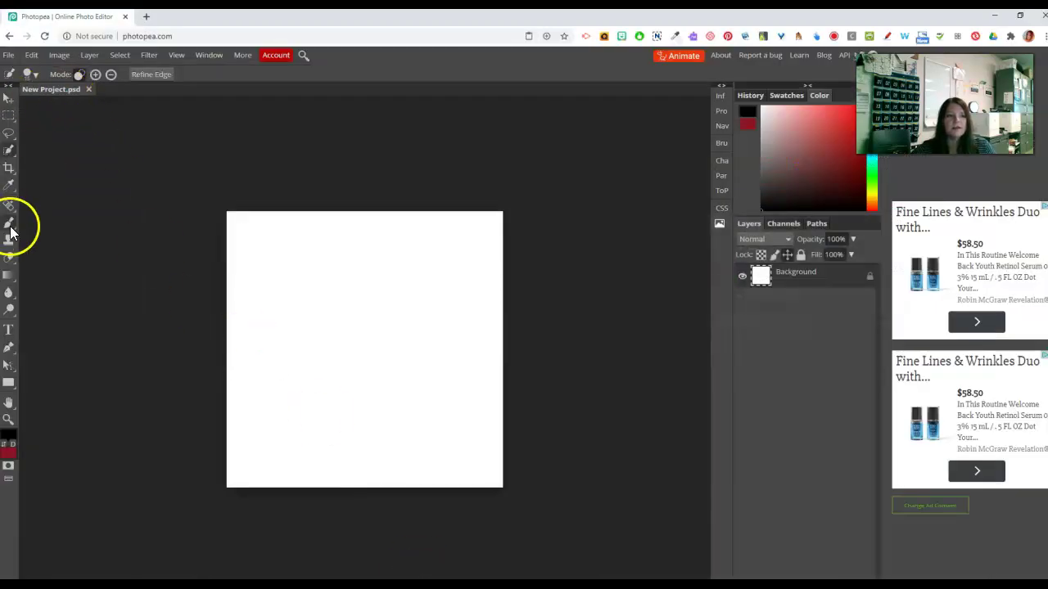
Step: In Photopea, view the Brush and Eraser tool variants and choose the Eraser Tool
{"action": "left_click", "coordinate": [12, 229]}
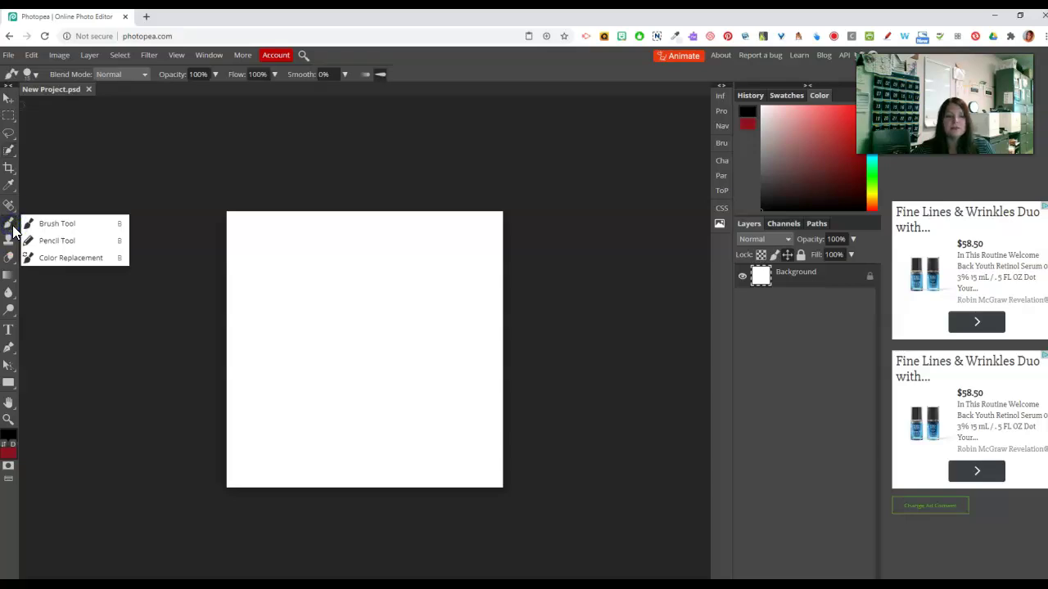
{"action": "left_click", "coordinate": [12, 228]}
{"action": "left_click", "coordinate": [10, 257]}
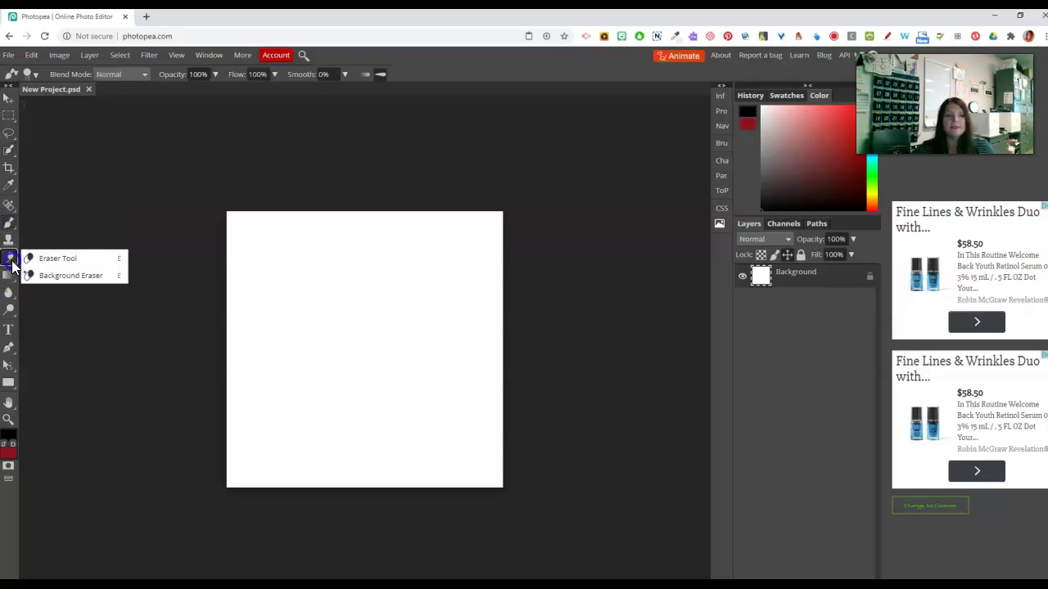
{"action": "left_click", "coordinate": [64, 259]}
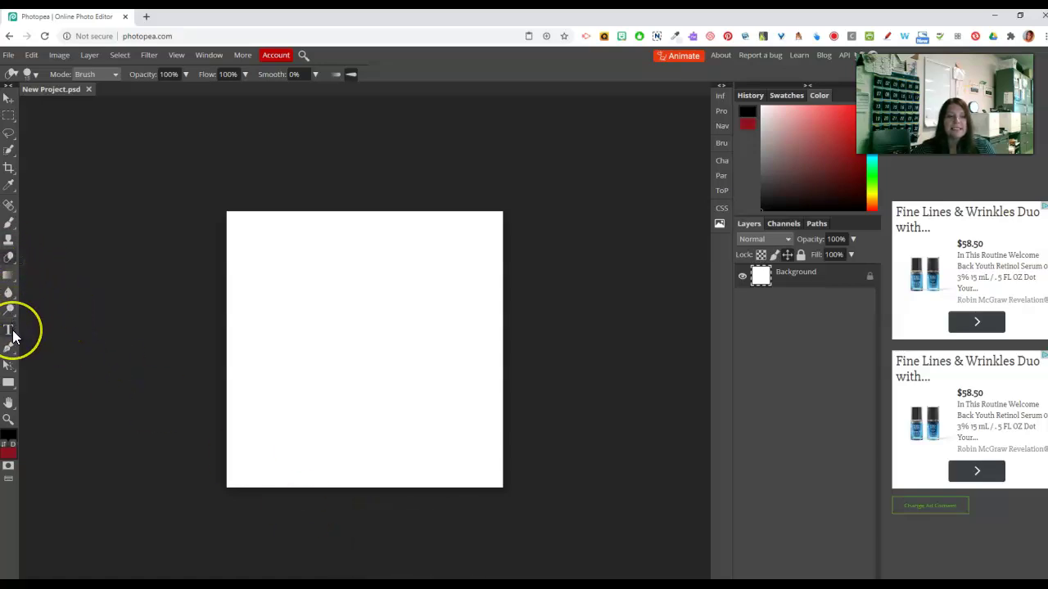
Step: Add the word "Text" in 24 px DejaVu Sans in the canvas's upper-left area and move it slightly upward
{"action": "left_click", "coordinate": [12, 332]}
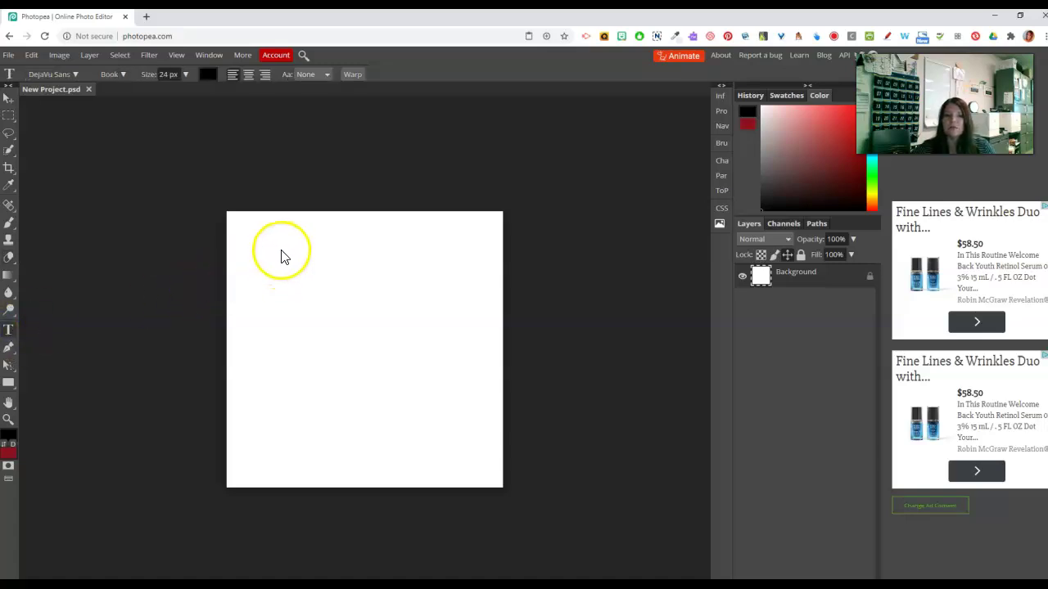
{"action": "left_click", "coordinate": [277, 277]}
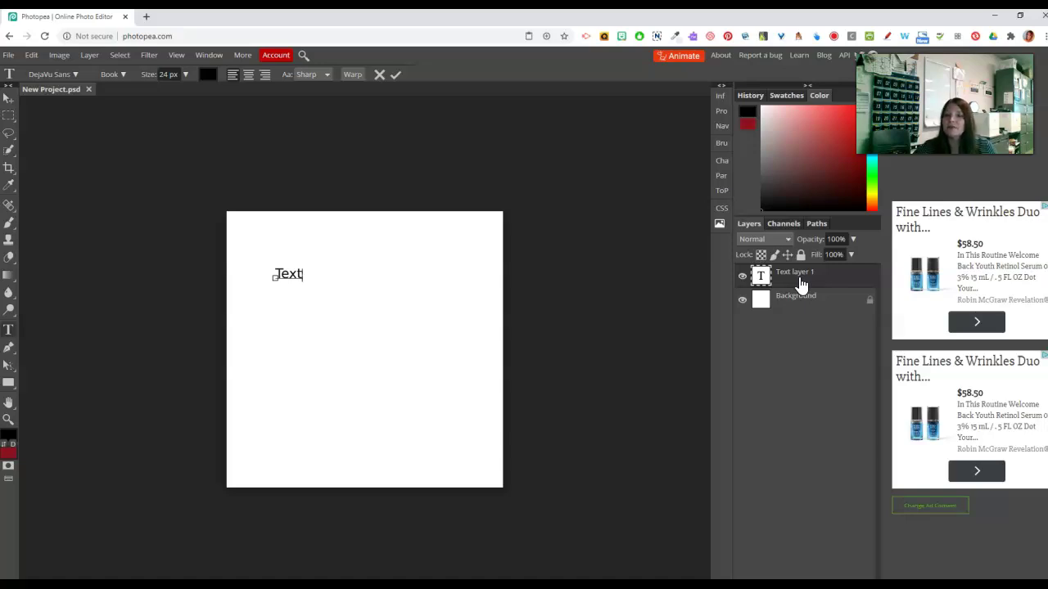
{"action": "left_click", "coordinate": [395, 75]}
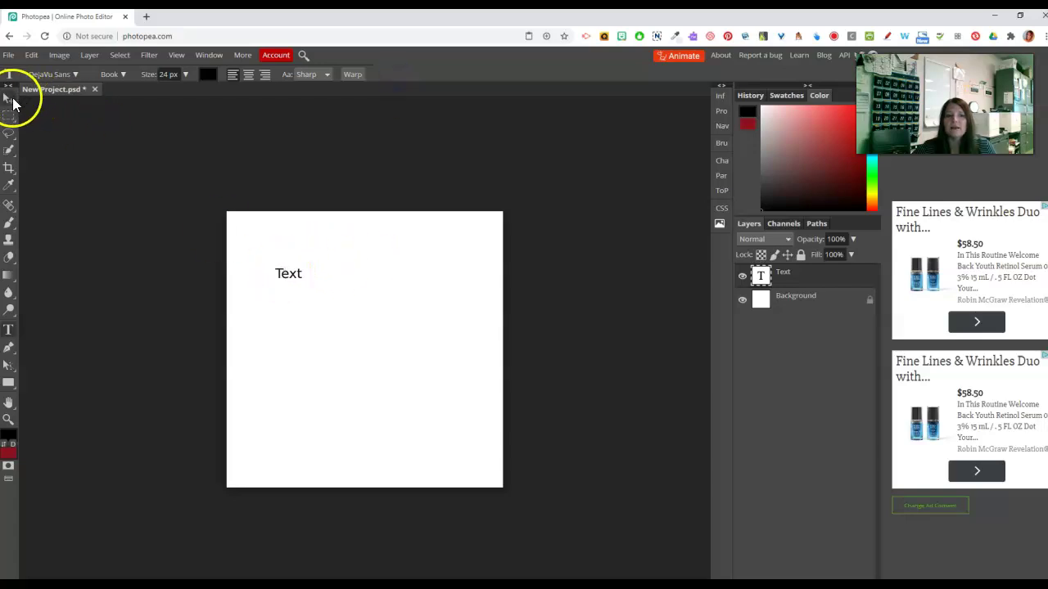
{"action": "left_click", "coordinate": [8, 104]}
{"action": "left_click_drag", "start_coordinate": [281, 285], "coordinate": [281, 256]}
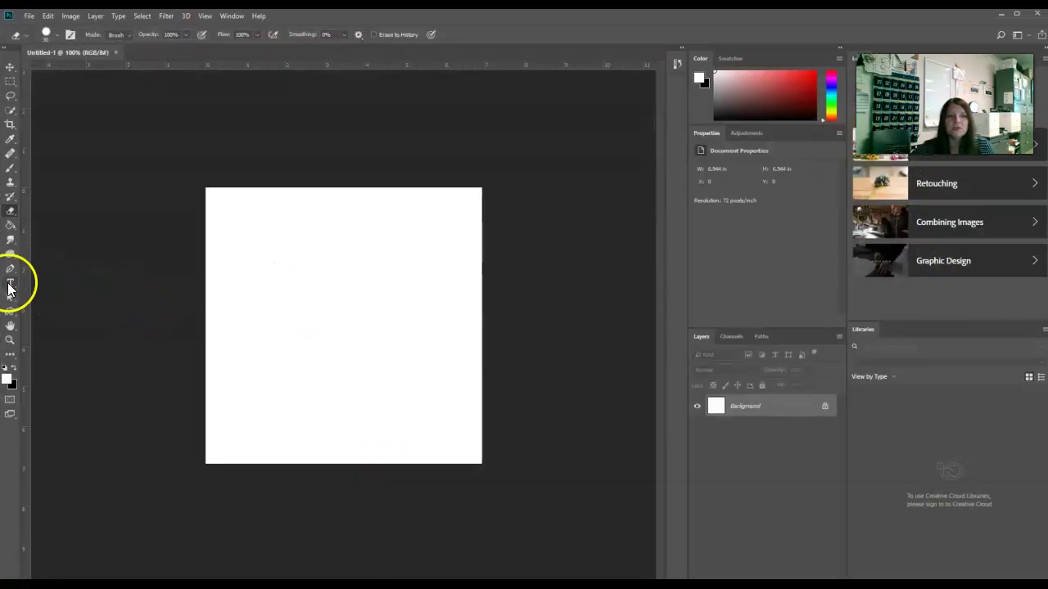
Step: In Photoshop, add the word "Type" in 26 pt Bebas Neue in the canvas's upper-left area and move it slightly up and left
{"action": "left_click", "coordinate": [9, 284]}
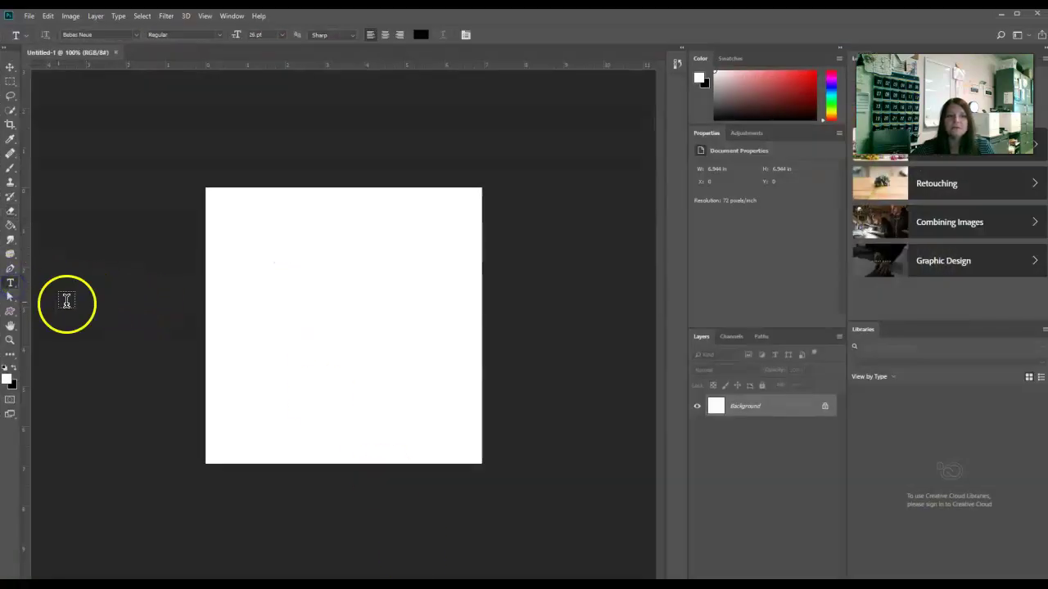
{"action": "left_click", "coordinate": [253, 238]}
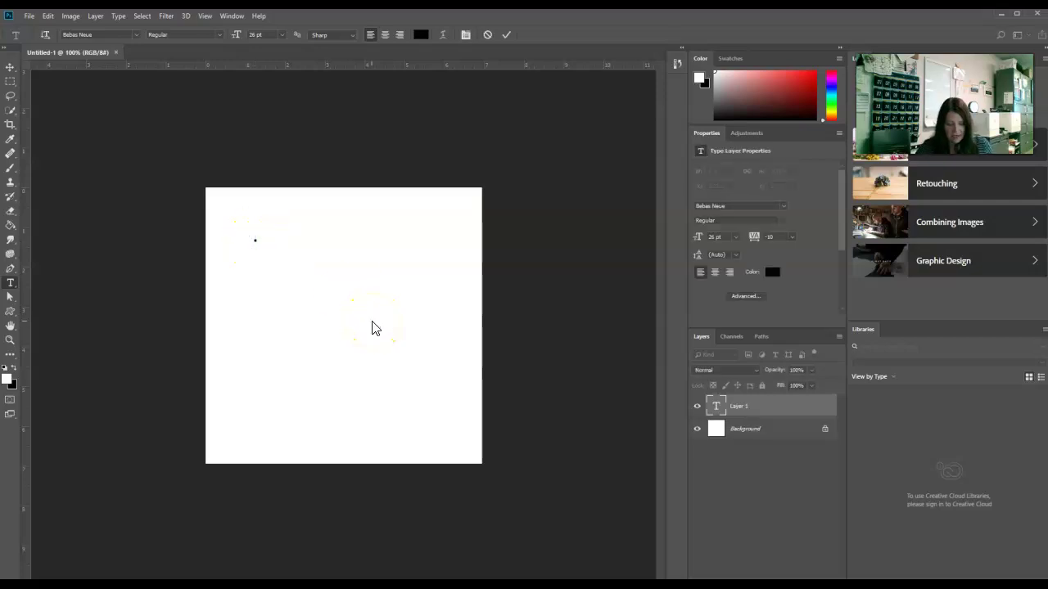
{"action": "left_click", "coordinate": [507, 37]}
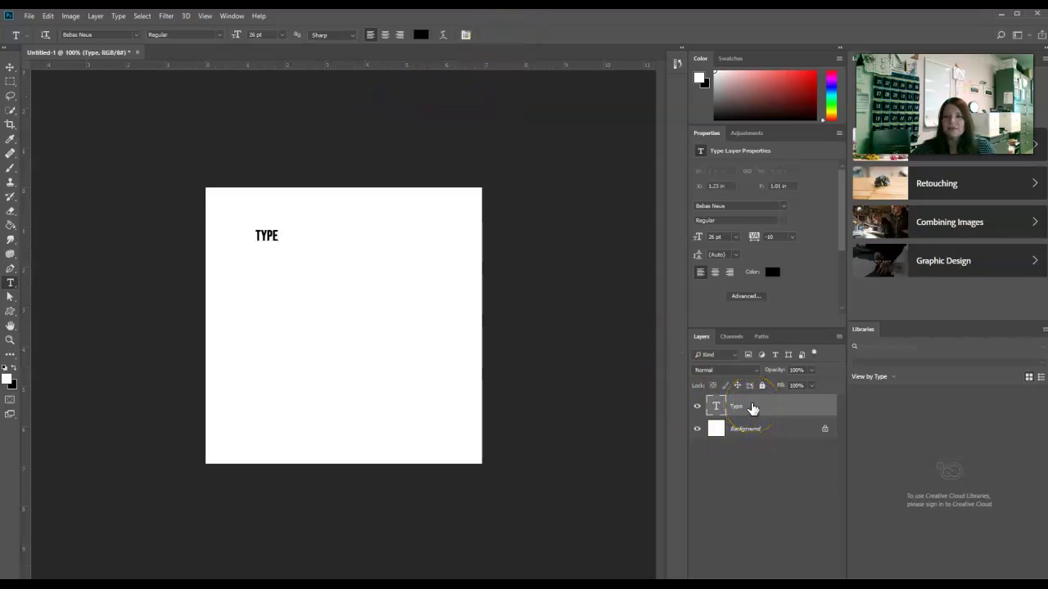
{"action": "left_click", "coordinate": [10, 67]}
{"action": "left_click_drag", "start_coordinate": [266, 236], "coordinate": [244, 225]}
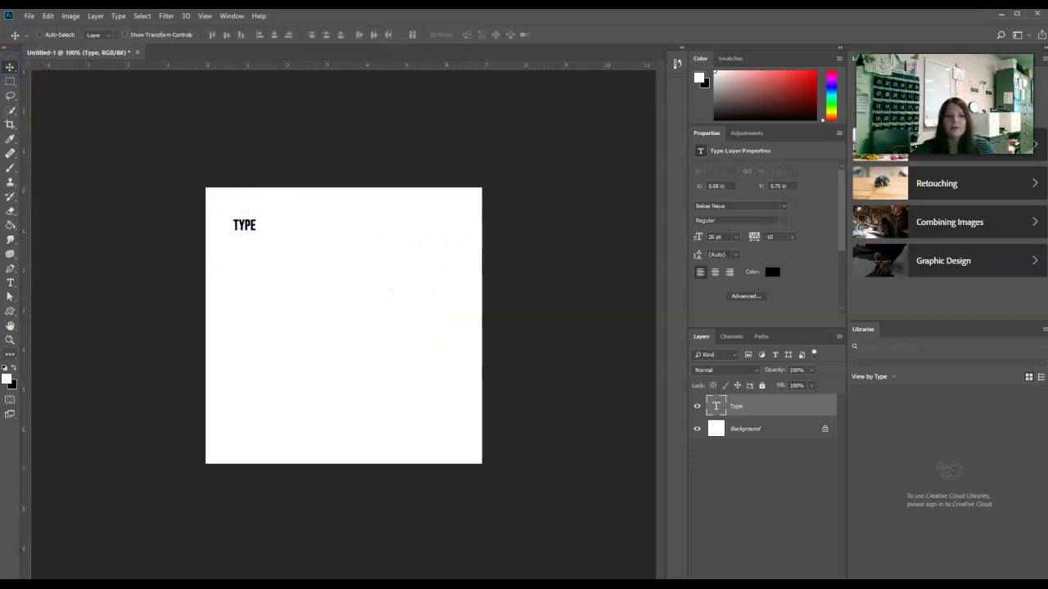
{"action": "left_click", "coordinate": [10, 283]}
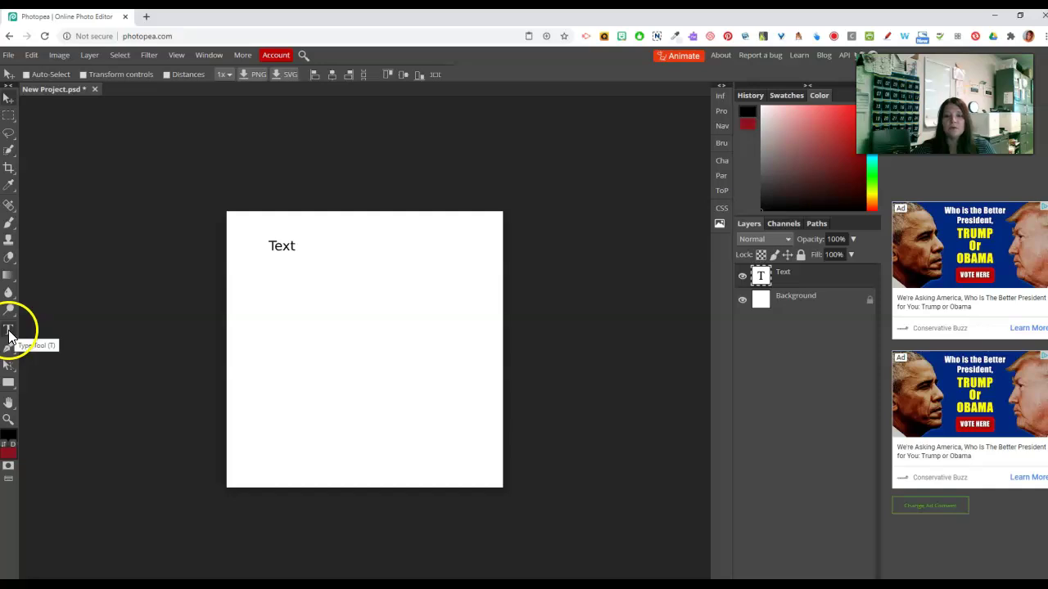
Step: Switch to Photopea, look at the Type Tool's font options, and return to the Move Tool
{"action": "left_click", "coordinate": [8, 331]}
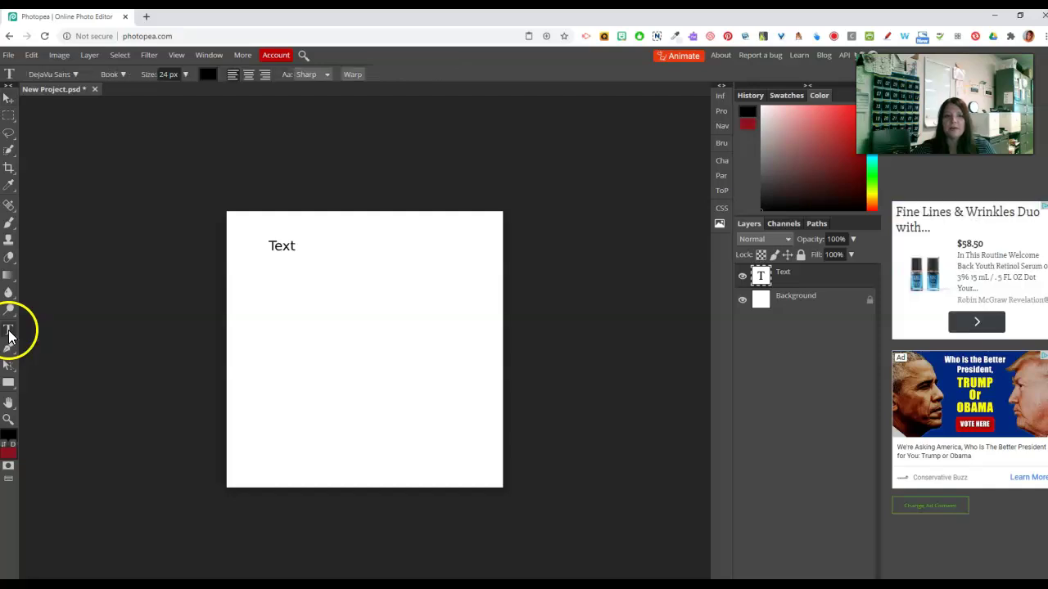
{"action": "left_click", "coordinate": [73, 73]}
{"action": "left_click", "coordinate": [74, 73]}
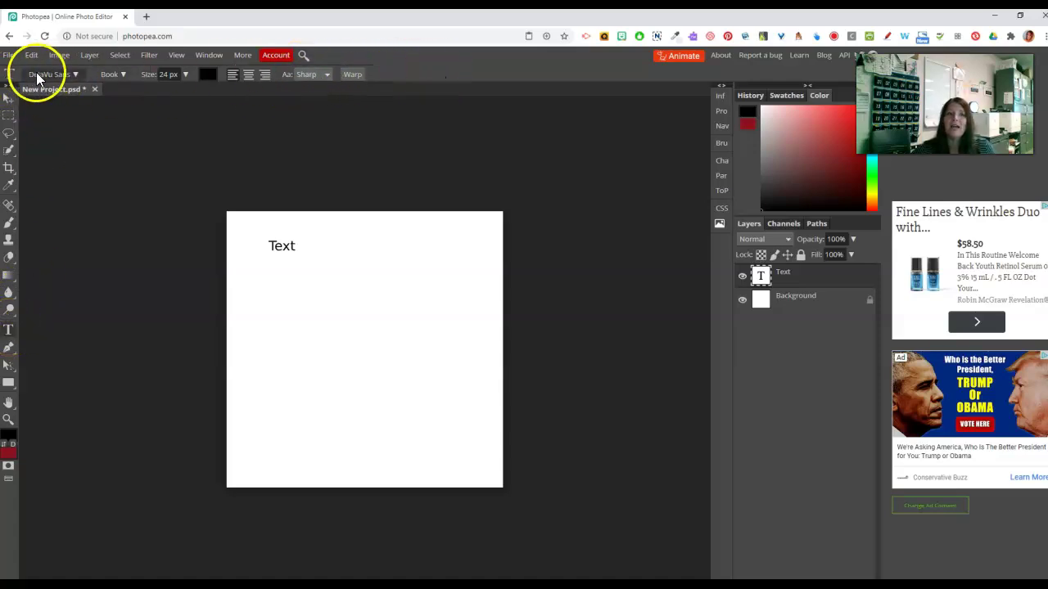
{"action": "left_click", "coordinate": [8, 100]}
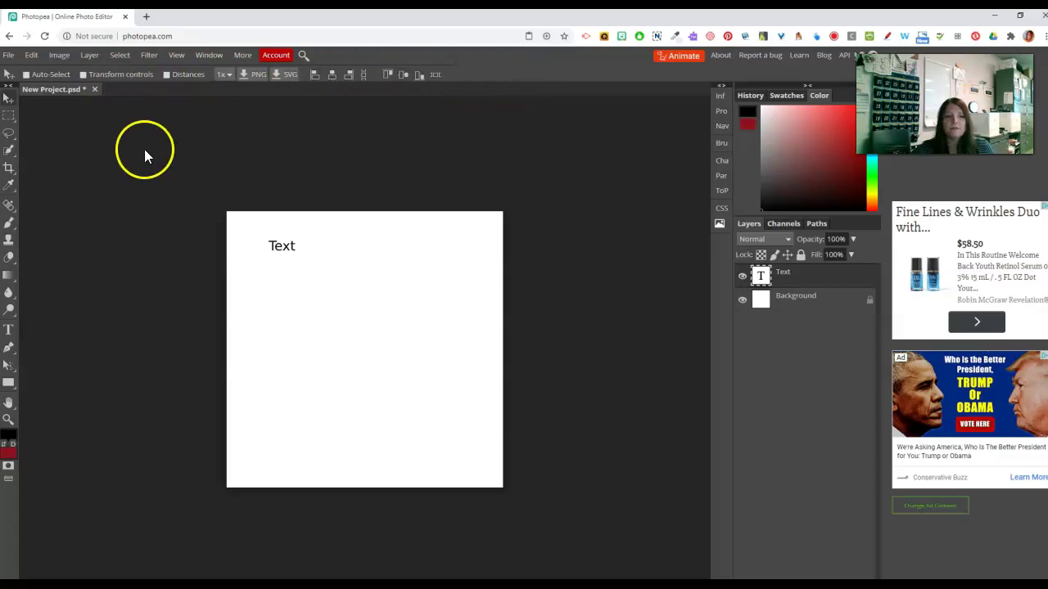
Step: View the shape tool variants, choose Custom Shape, and browse its preset shapes
{"action": "right_click", "coordinate": [12, 390]}
{"action": "left_click", "coordinate": [11, 389]}
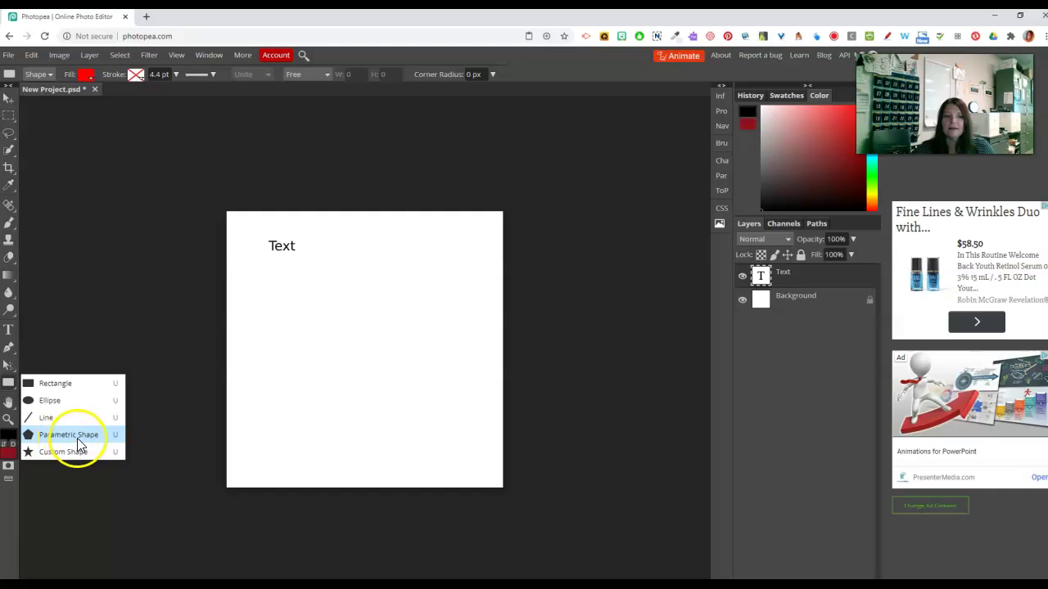
{"action": "left_click_drag", "start_coordinate": [77, 438], "coordinate": [60, 455]}
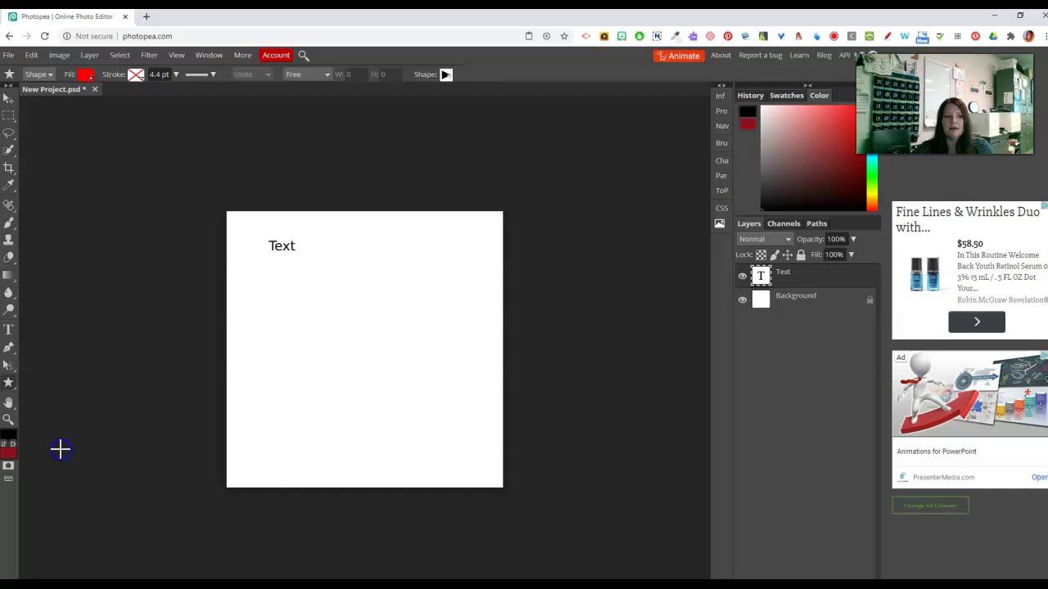
{"action": "left_click", "coordinate": [449, 76]}
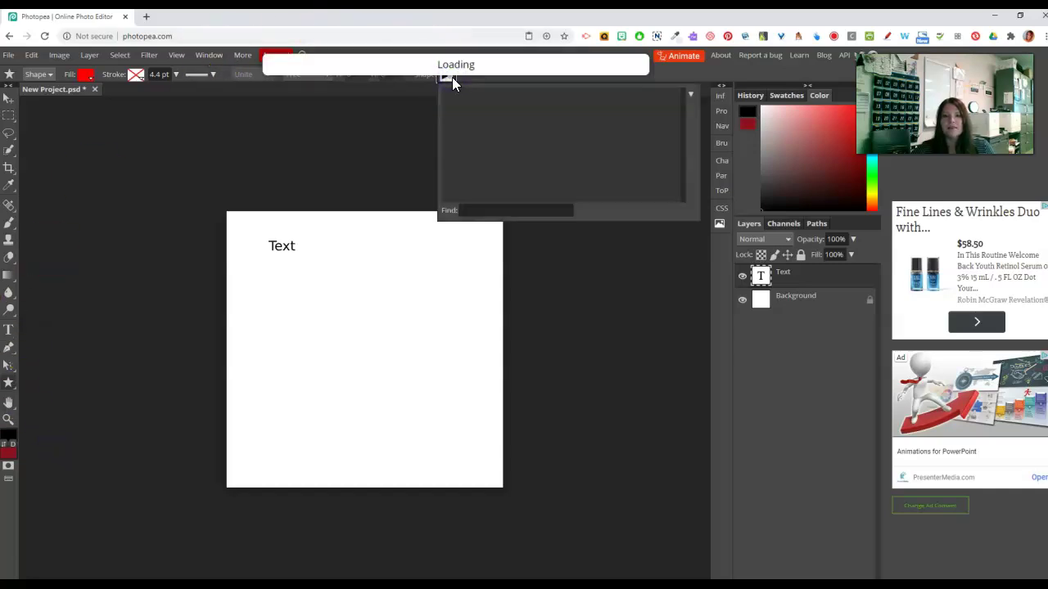
{"action": "left_click", "coordinate": [693, 95]}
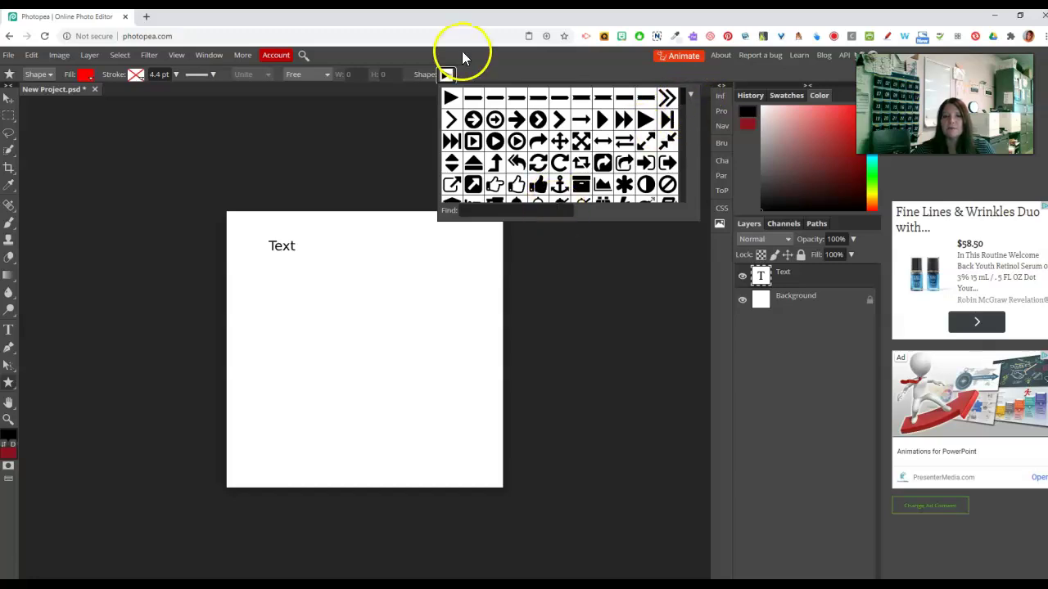
{"action": "left_click", "coordinate": [467, 73]}
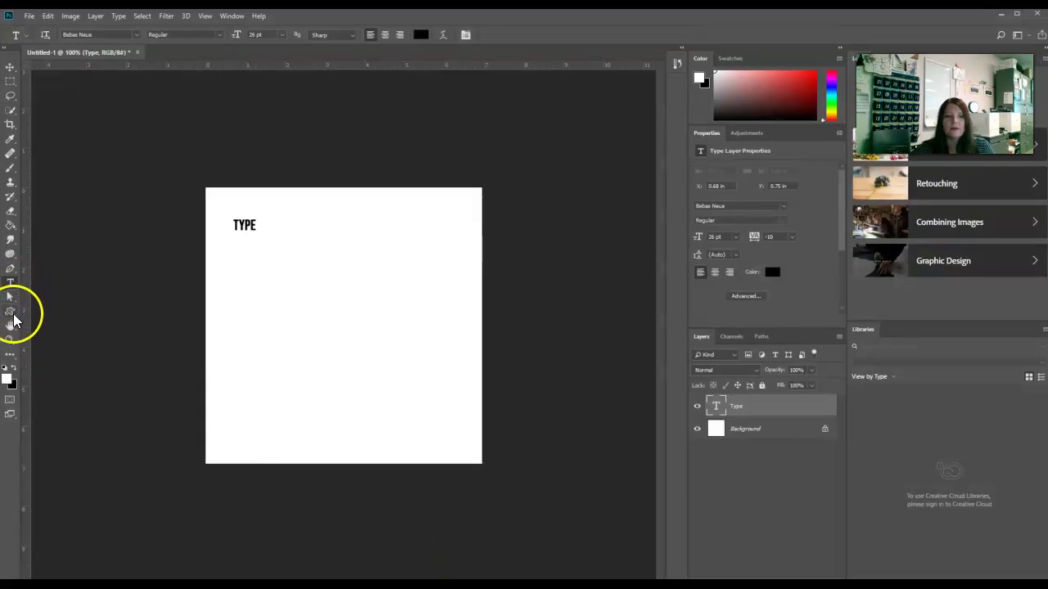
Step: Switch to Photoshop, compare its shape tool variants, and choose the Custom Shape Tool
{"action": "left_click_drag", "start_coordinate": [10, 315], "coordinate": [51, 363]}
{"action": "mouse_move", "coordinate": [10, 315]}
{"action": "left_mouse_down"}
{"action": "mouse_move", "coordinate": [32, 317]}
{"action": "mouse_move", "coordinate": [12, 319]}
{"action": "left_mouse_up"}
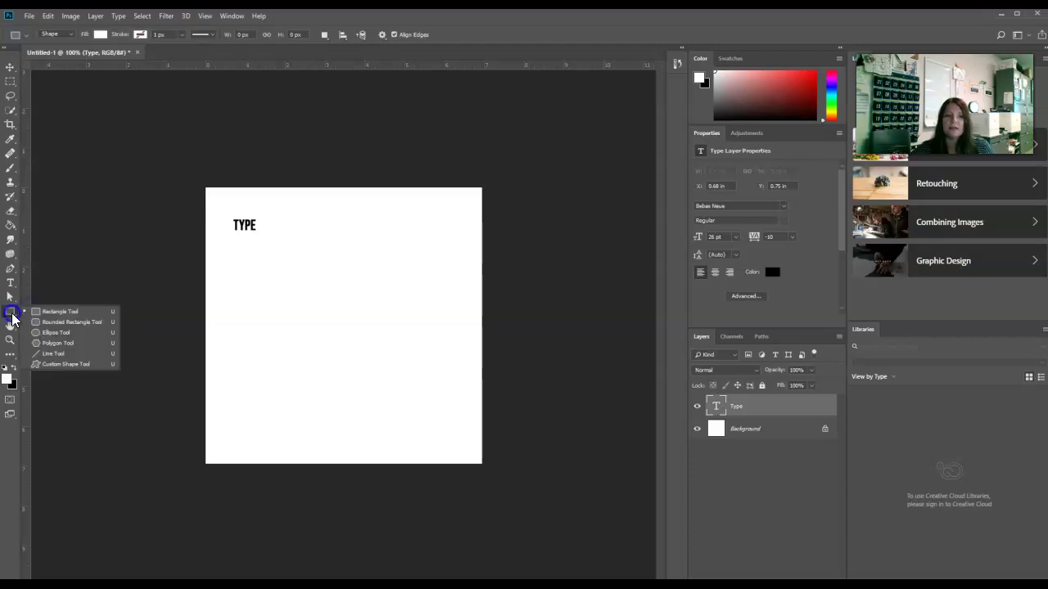
{"action": "left_click", "coordinate": [57, 365]}
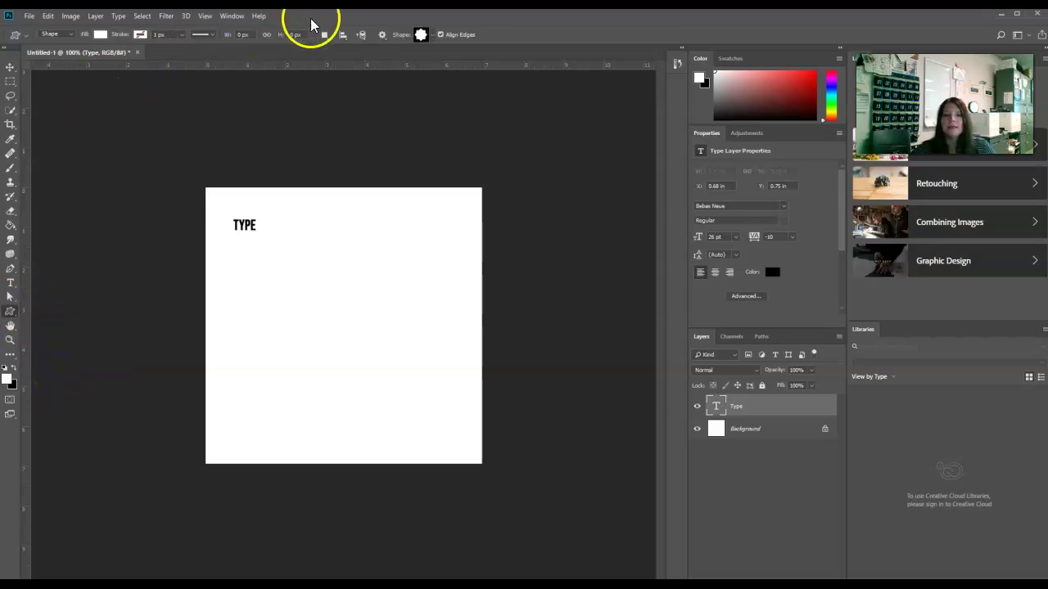
Step: Replace the custom shape presets with the Objects set and pick the six-pointed star shape
{"action": "left_click", "coordinate": [421, 34]}
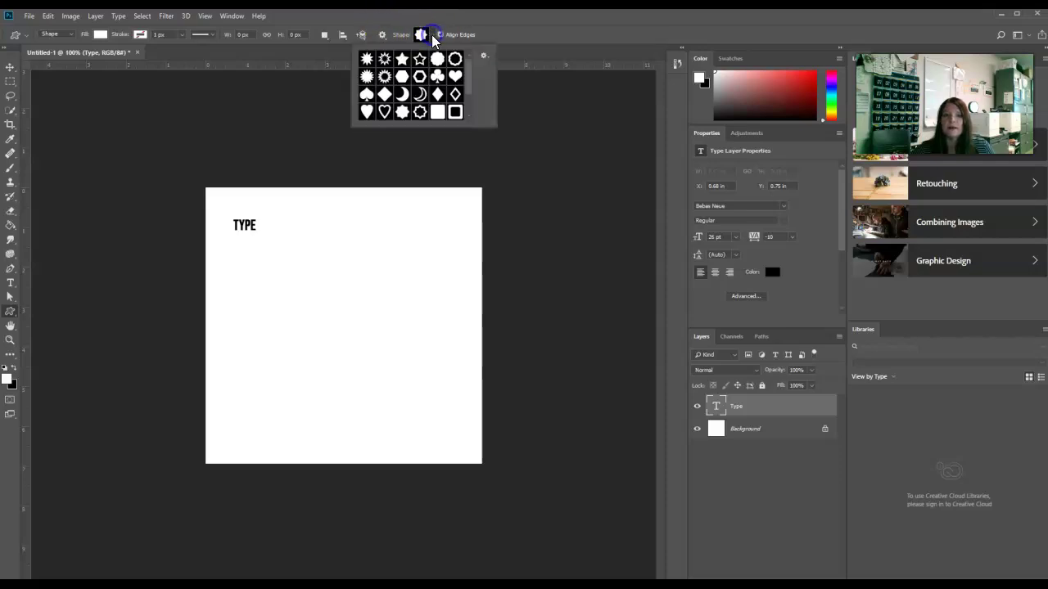
{"action": "scroll", "coordinate": [465, 82], "scroll_direction": "down", "scroll_amount": 2}
{"action": "scroll", "coordinate": [473, 59], "scroll_direction": "up", "scroll_amount": 2}
{"action": "left_click", "coordinate": [483, 57]}
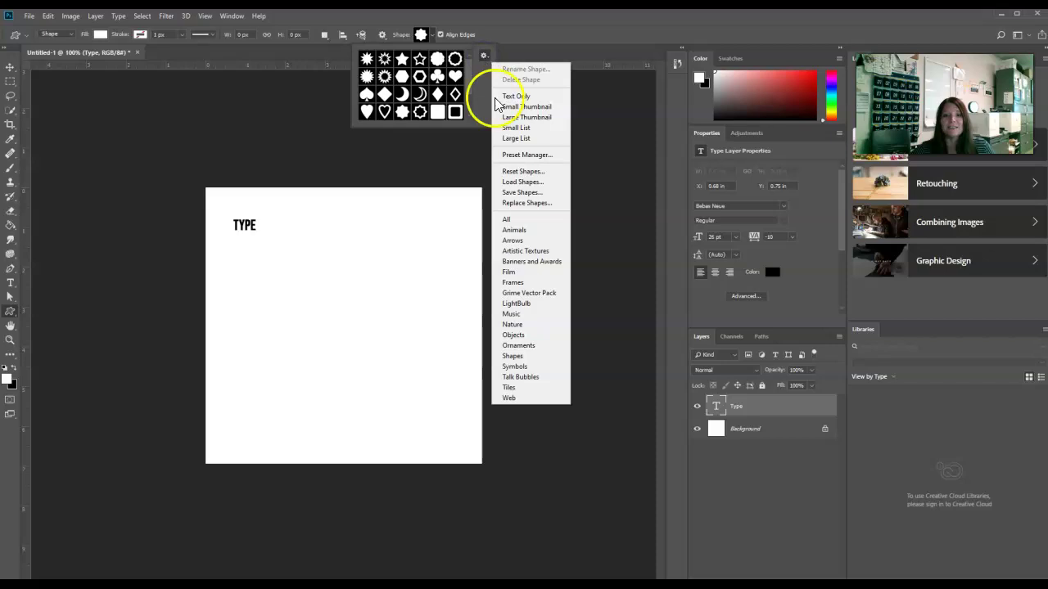
{"action": "left_click", "coordinate": [524, 337]}
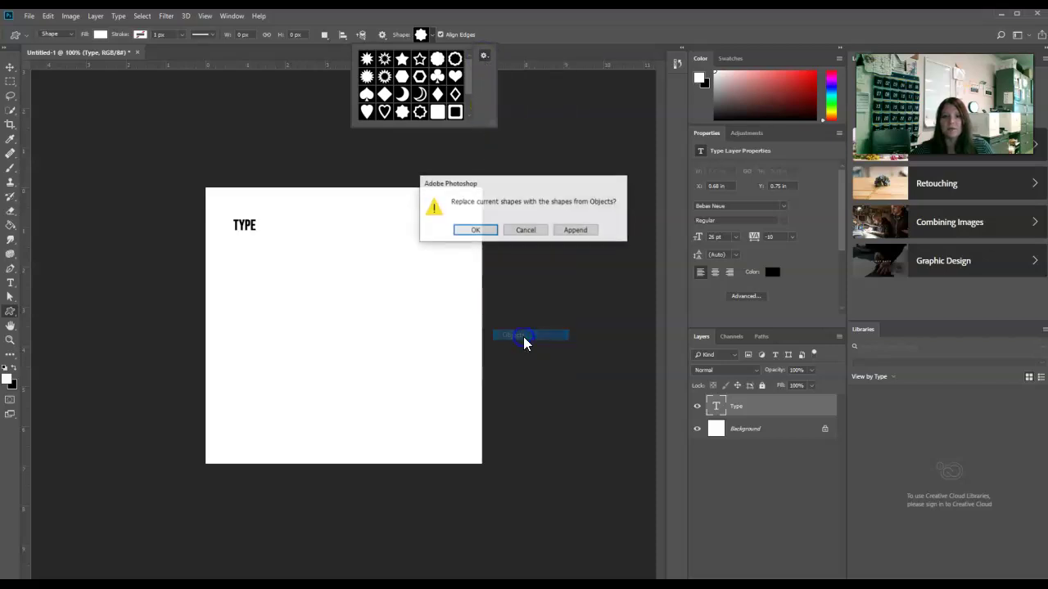
{"action": "left_click", "coordinate": [481, 228]}
{"action": "left_click", "coordinate": [456, 111]}
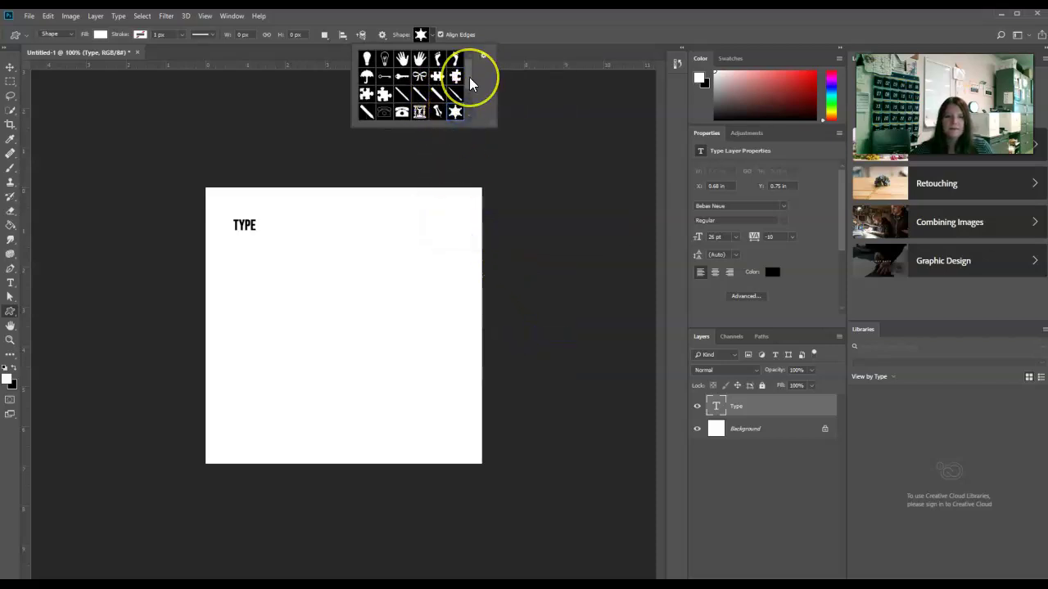
{"action": "left_click", "coordinate": [492, 24]}
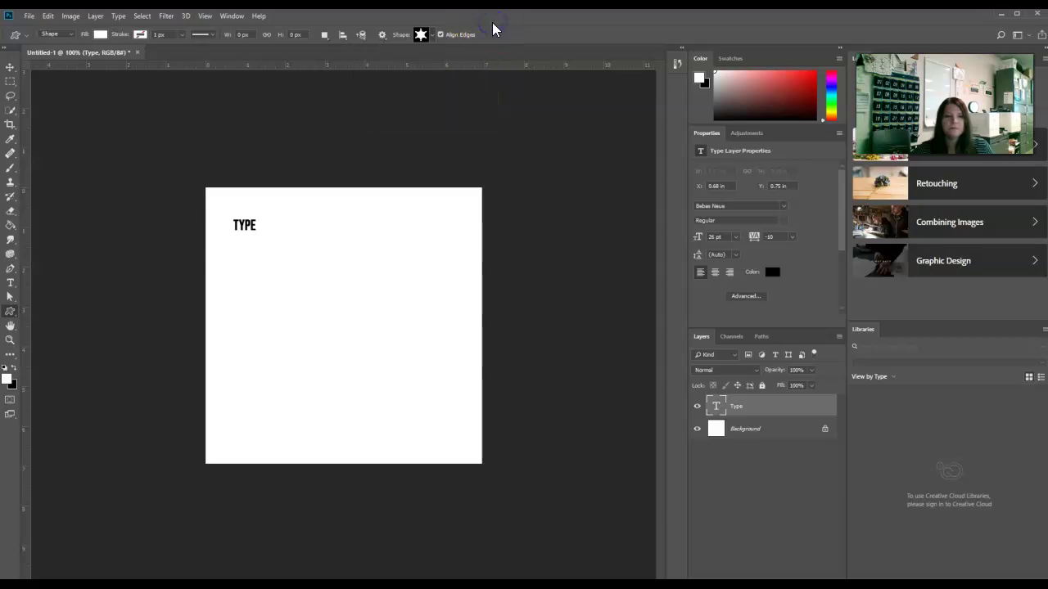
Step: Switch back to Photopea and review the shape tool variants again
{"action": "left_click", "coordinate": [432, 491]}
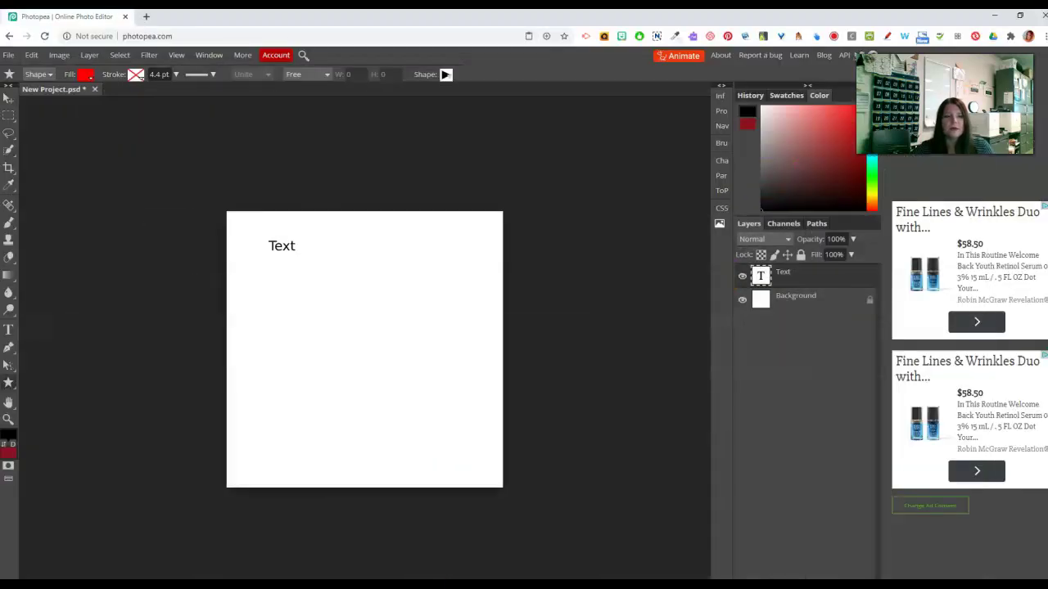
{"action": "right_click", "coordinate": [9, 383]}
{"action": "left_click", "coordinate": [13, 391]}
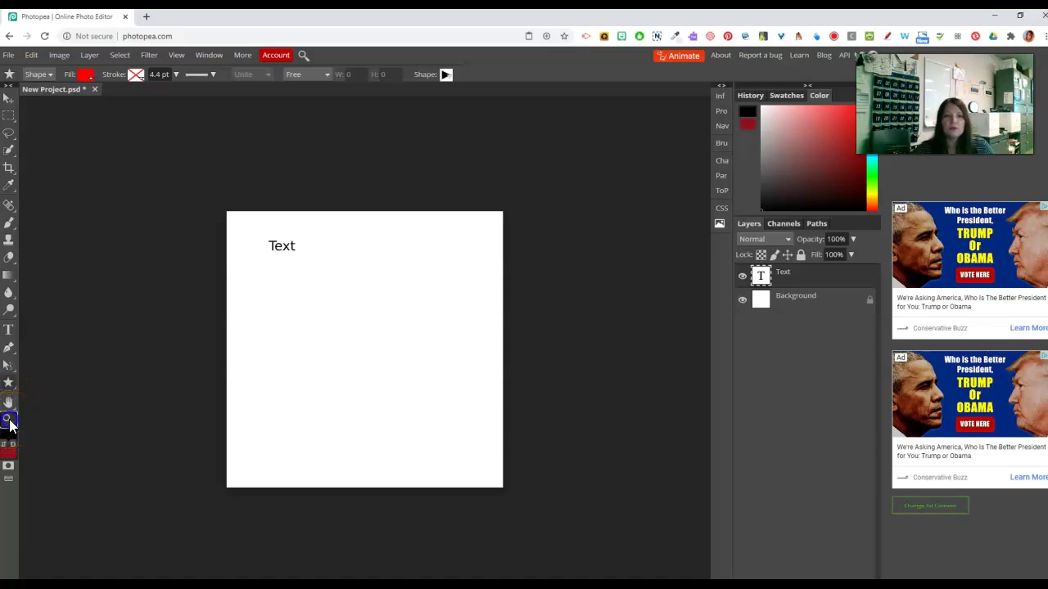
Step: Zoom in on the word "Text" with the Zoom Tool and zoom back out
{"action": "left_click", "coordinate": [8, 420]}
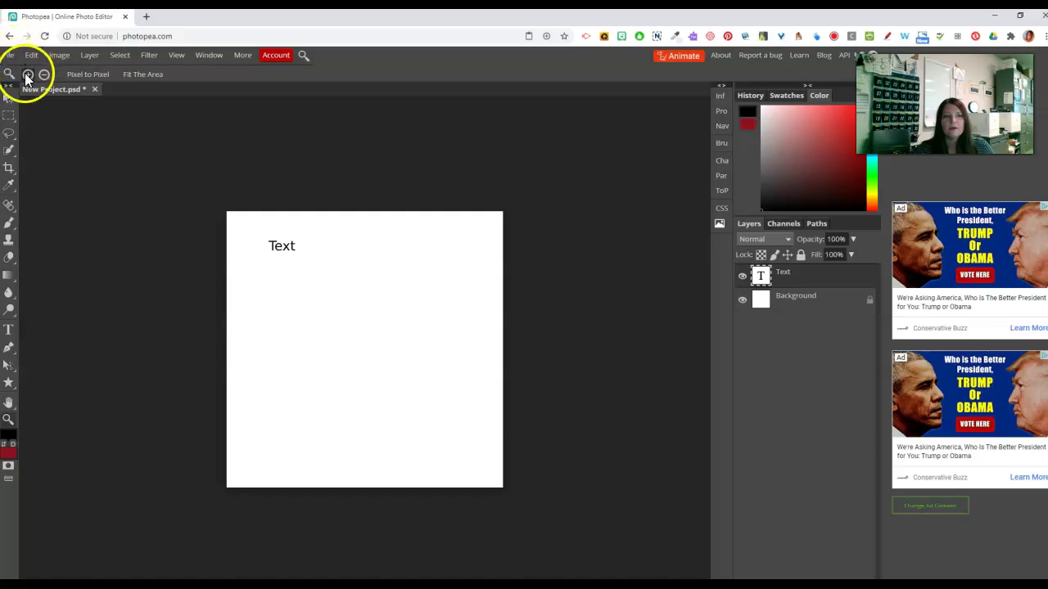
{"action": "left_click", "coordinate": [276, 239]}
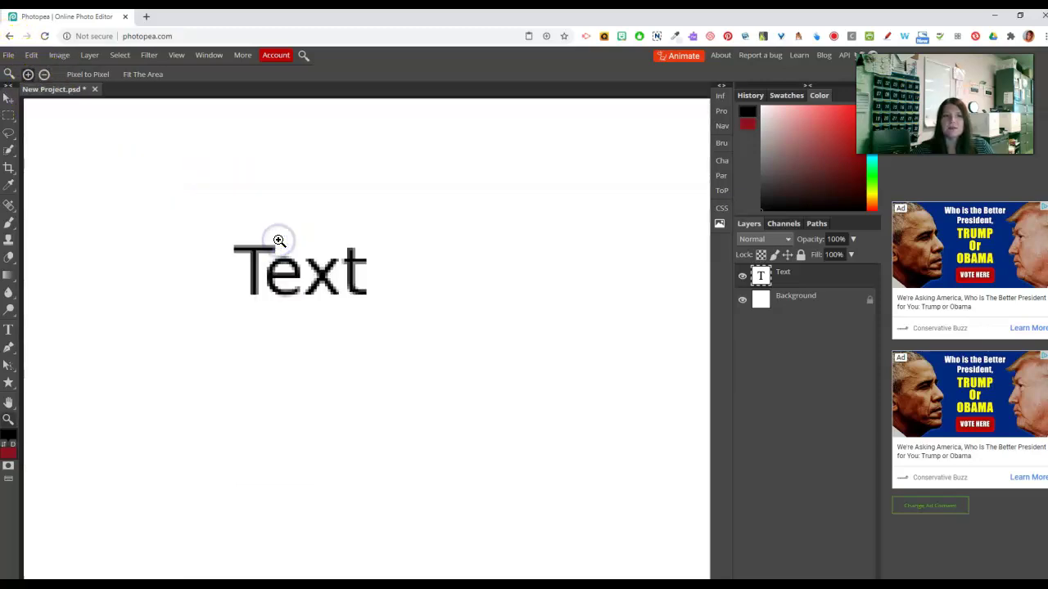
{"action": "left_click", "coordinate": [45, 74]}
{"action": "left_click", "coordinate": [270, 231]}
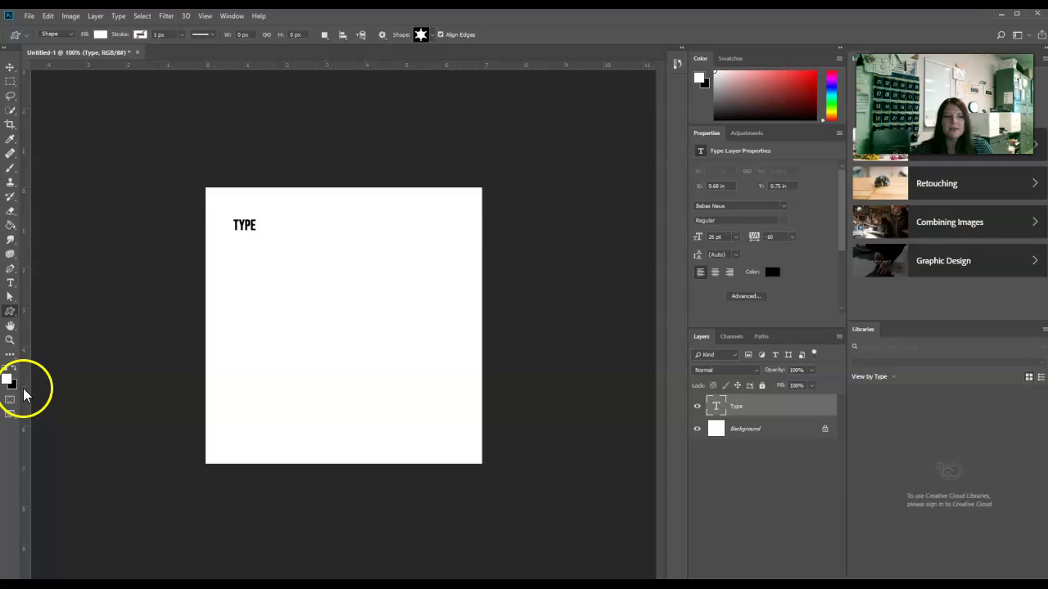
Step: In Photoshop, zoom in near the word "TYPE" with the Zoom Tool and zoom back out to 100%
{"action": "left_click", "coordinate": [10, 340]}
{"action": "left_click", "coordinate": [246, 224]}
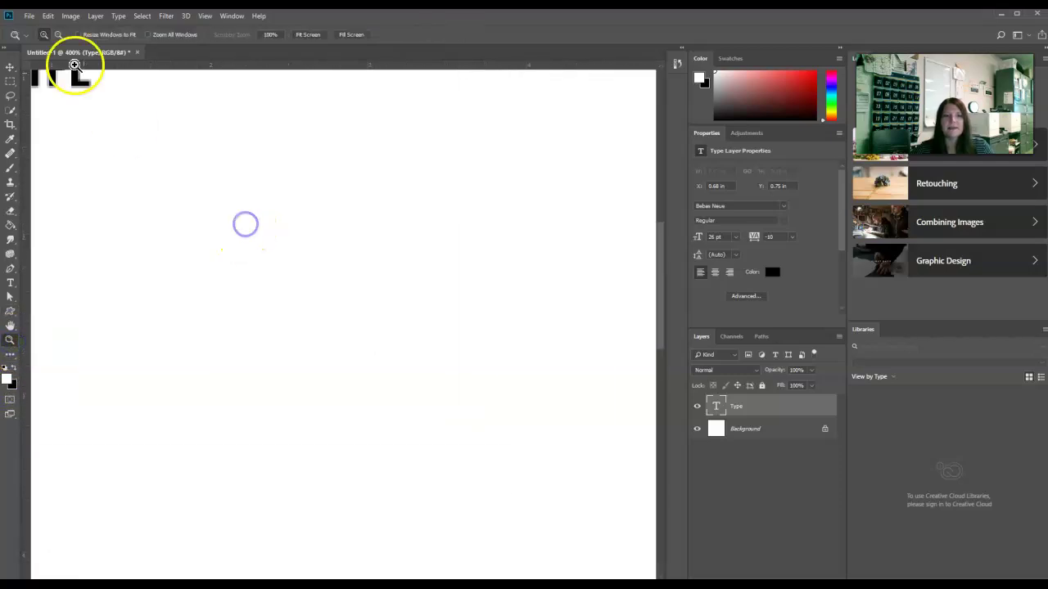
{"action": "left_click", "coordinate": [57, 77]}
{"action": "left_click", "coordinate": [54, 74], "text": "alt"}
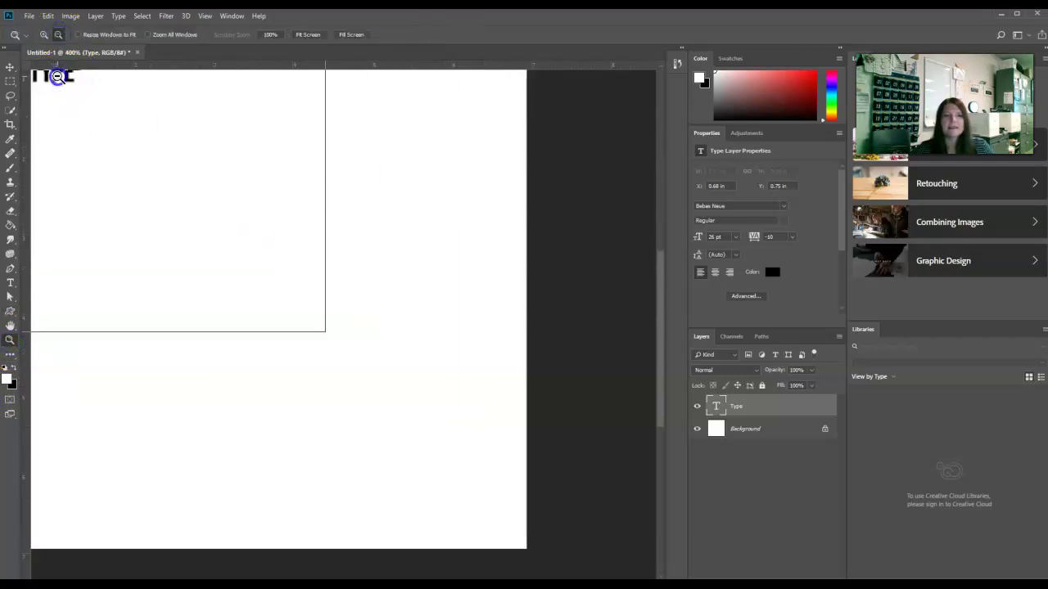
{"action": "left_click", "coordinate": [87, 152], "text": "alt"}
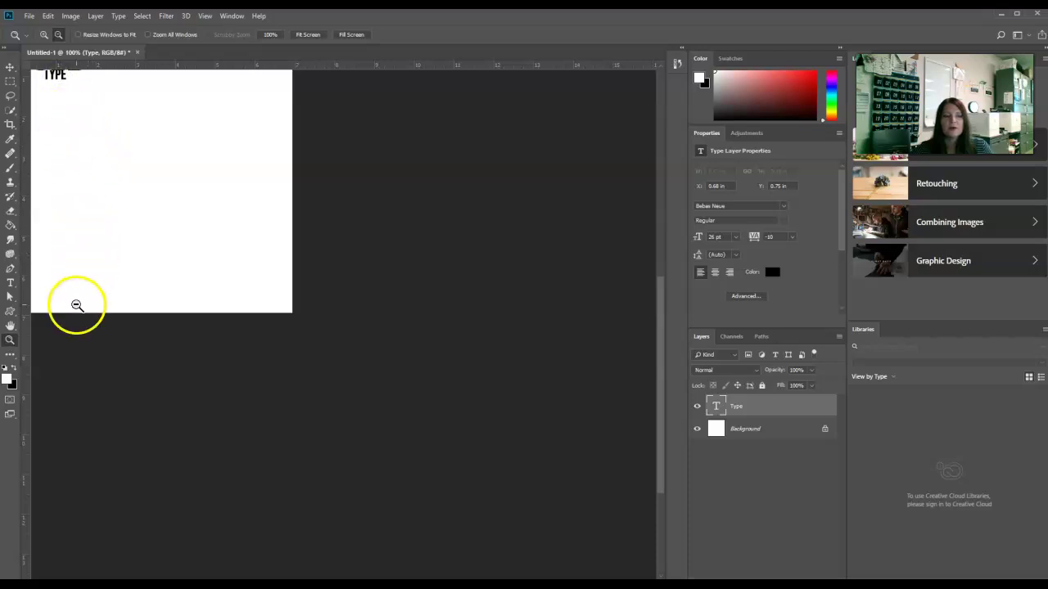
Step: Pan the canvas back into the middle of the workspace with the Hand Tool, and reposition the word "TYPE" slightly with the Move Tool
{"action": "left_click", "coordinate": [11, 325]}
{"action": "left_click_drag", "start_coordinate": [71, 99], "coordinate": [328, 228]}
{"action": "key", "text": "ctrl+r"}
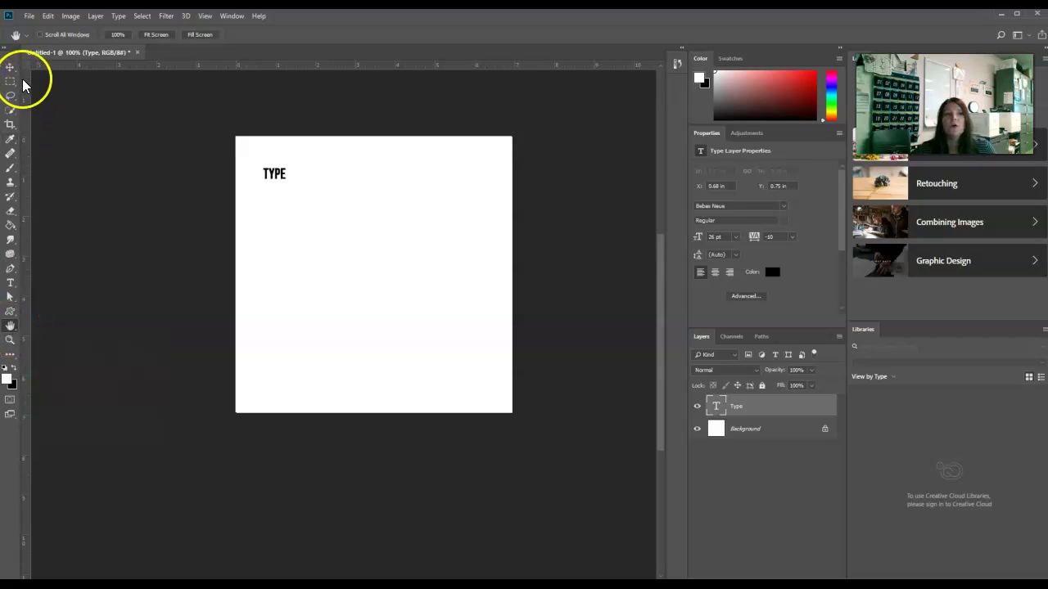
{"action": "mouse_move", "coordinate": [407, 231]}
{"action": "left_mouse_down"}
{"action": "mouse_move", "coordinate": [316, 224]}
{"action": "mouse_move", "coordinate": [414, 222]}
{"action": "left_mouse_up"}
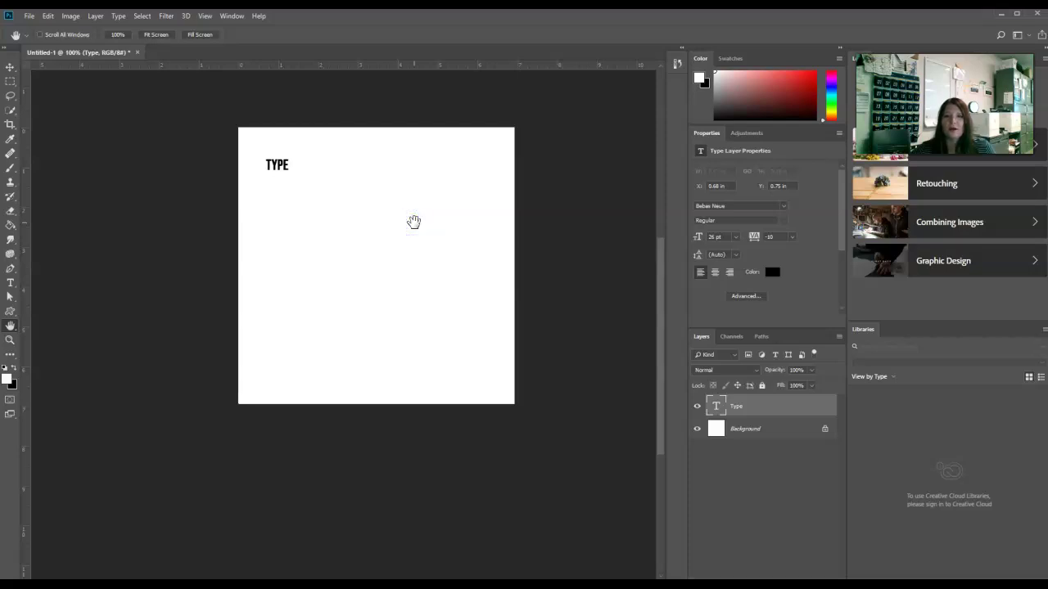
{"action": "left_click", "coordinate": [10, 67]}
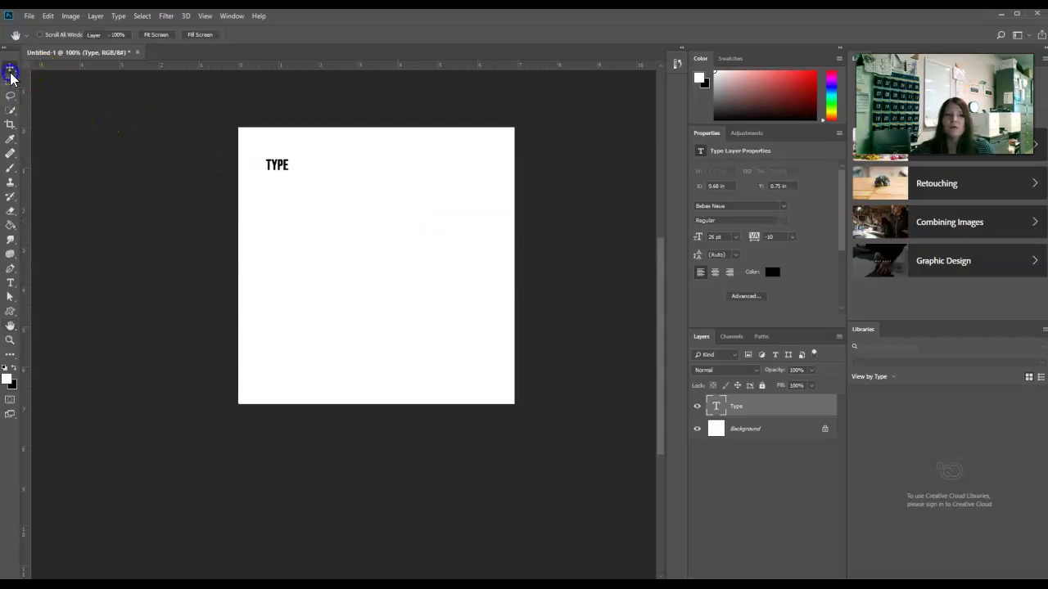
{"action": "left_click_drag", "start_coordinate": [303, 159], "coordinate": [280, 168]}
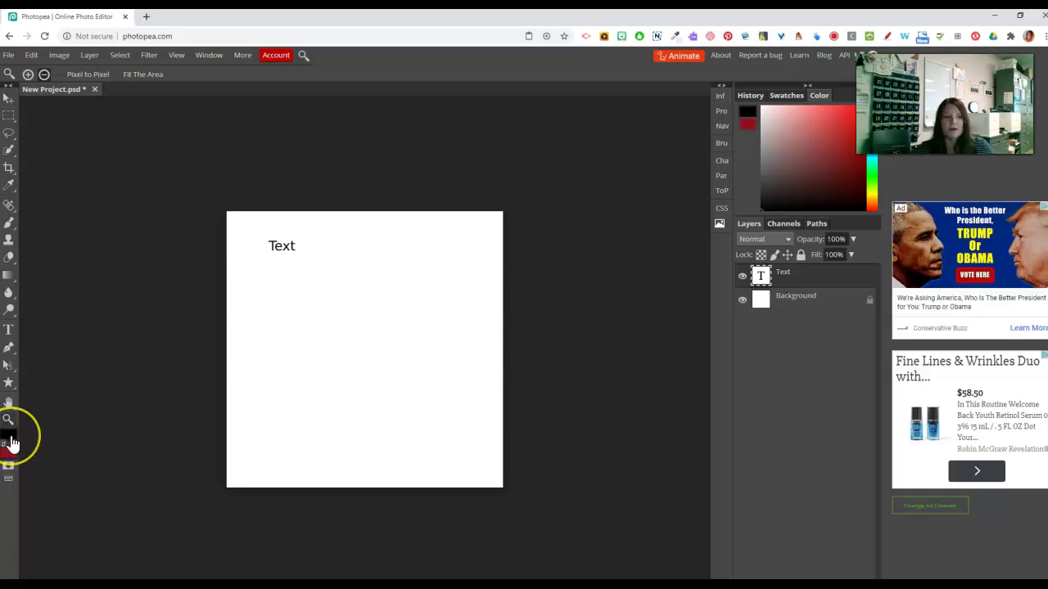
Step: In Photopea, set the foreground color to the blue with hex value 1c1cb2
{"action": "left_click", "coordinate": [9, 440]}
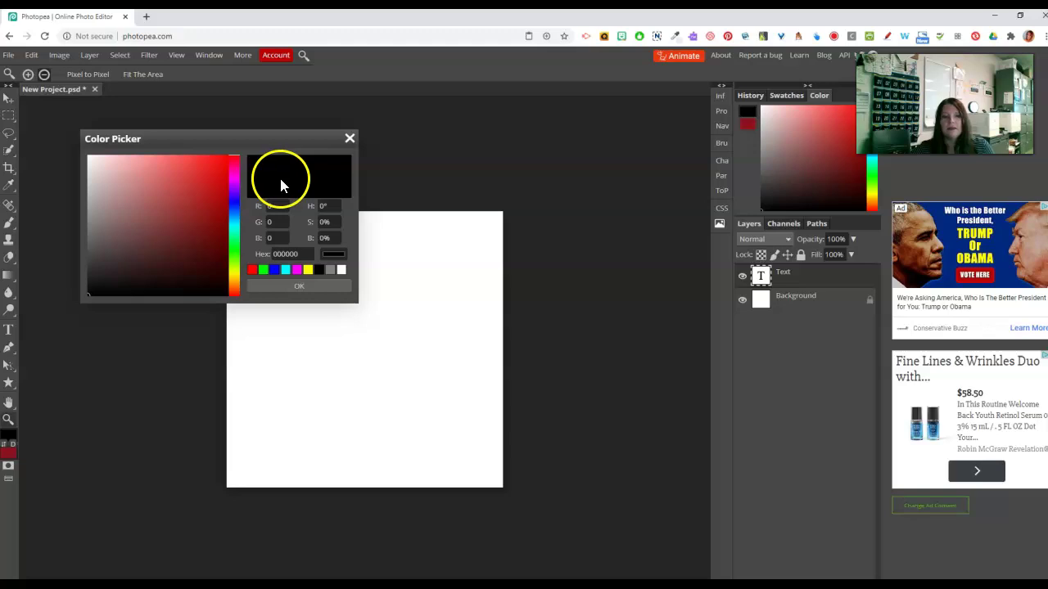
{"action": "left_click", "coordinate": [350, 139]}
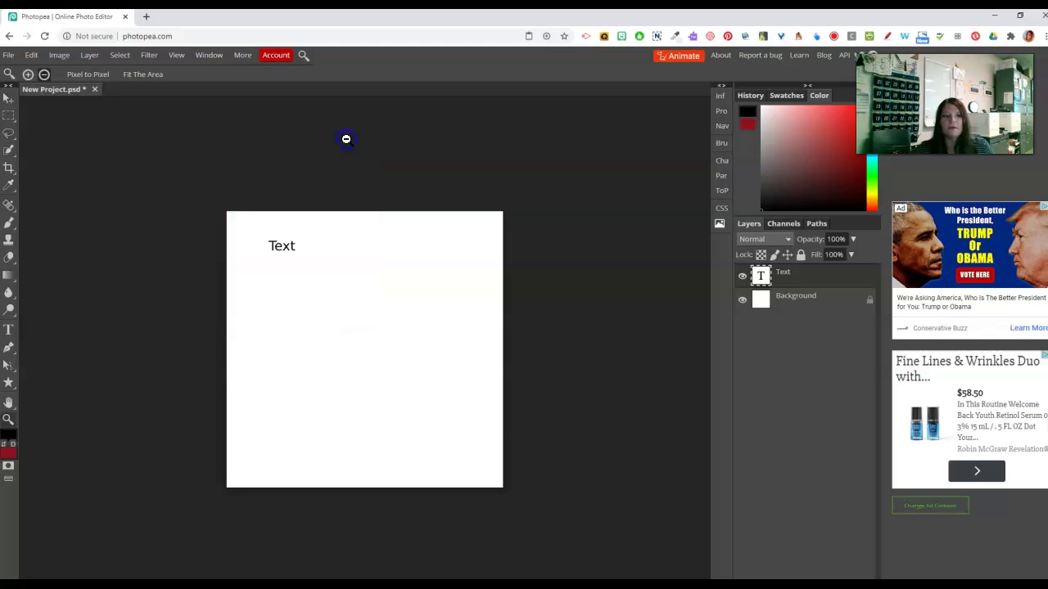
{"action": "left_click", "coordinate": [9, 438]}
{"action": "left_click_drag", "start_coordinate": [236, 278], "coordinate": [234, 202]}
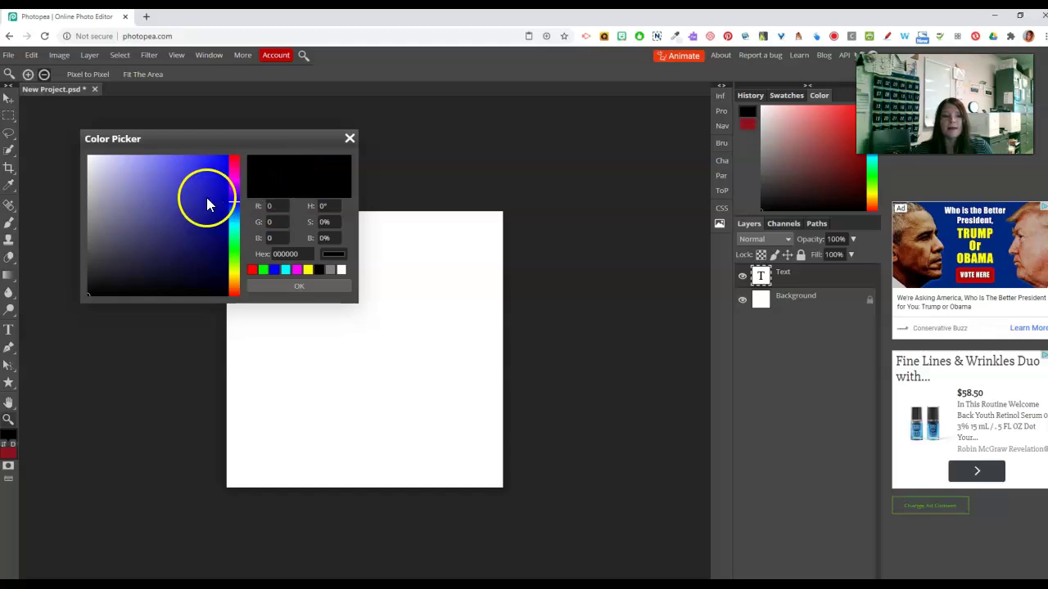
{"action": "left_click", "coordinate": [207, 197]}
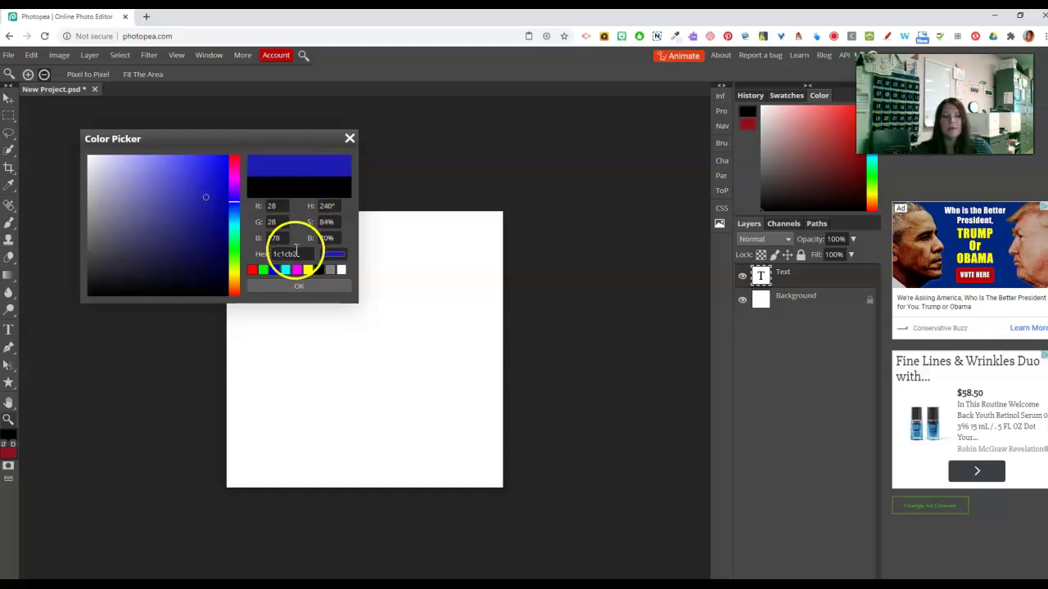
{"action": "left_click", "coordinate": [299, 285]}
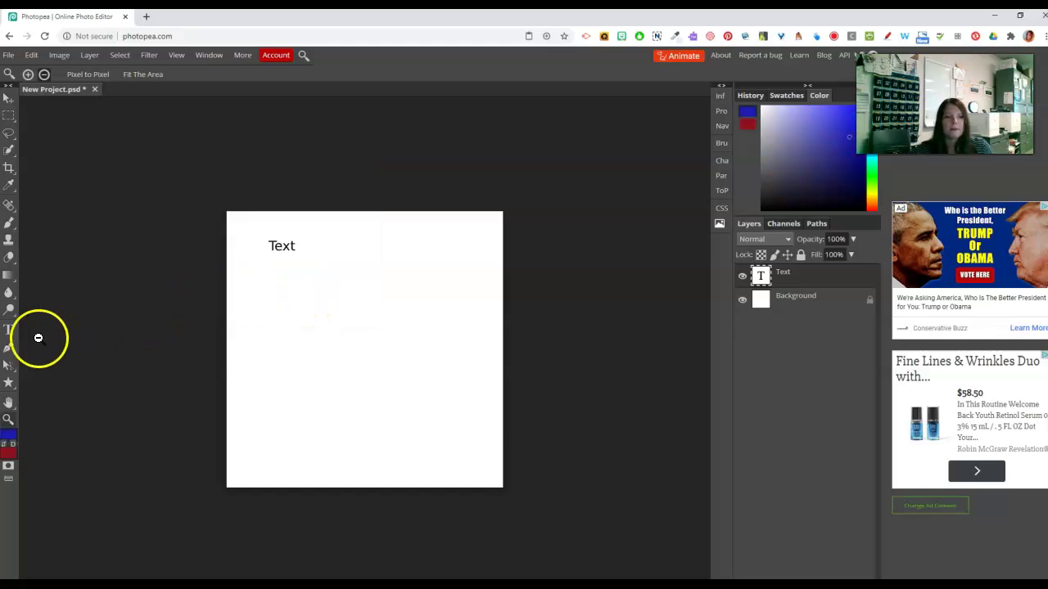
Step: Add the word "More" beside "Text" near the top of the canvas and recolor it blue
{"action": "left_click", "coordinate": [9, 329]}
{"action": "left_click", "coordinate": [372, 246]}
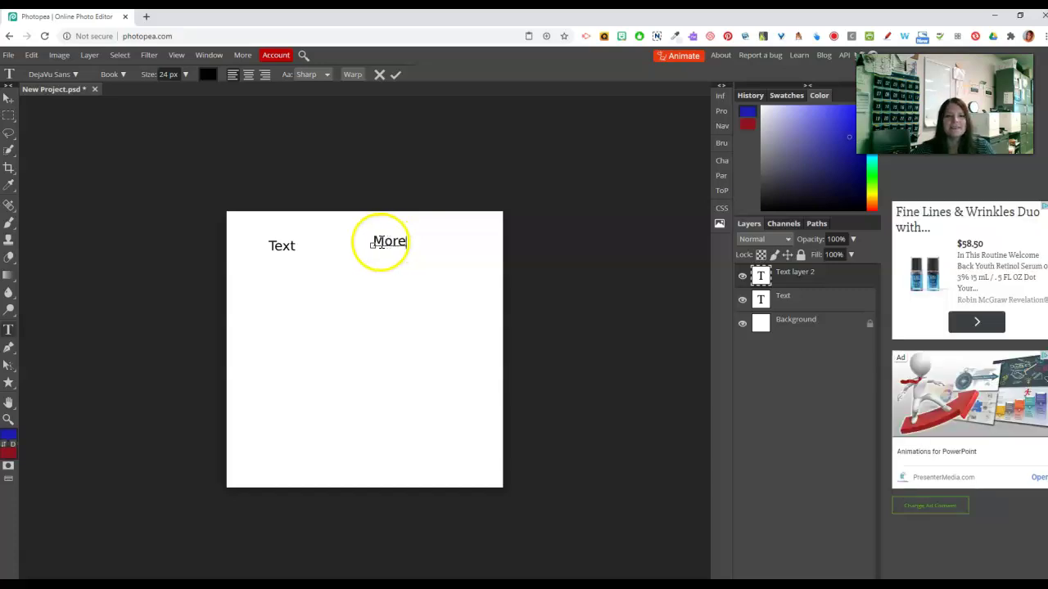
{"action": "left_click", "coordinate": [375, 242]}
{"action": "double_click", "coordinate": [385, 242]}
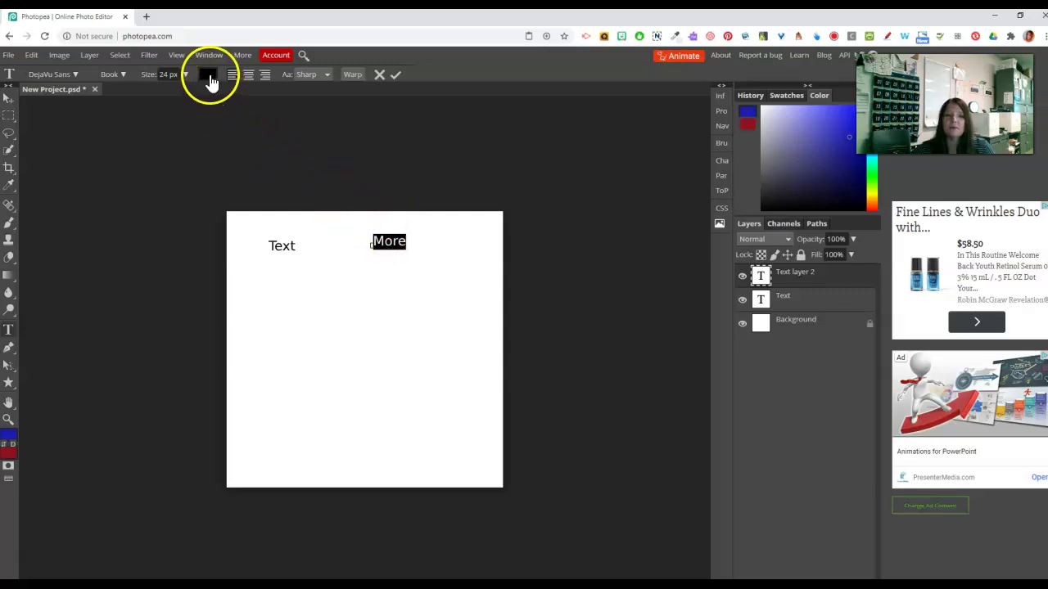
{"action": "left_click", "coordinate": [209, 79]}
{"action": "left_click_drag", "start_coordinate": [206, 215], "coordinate": [196, 181]}
{"action": "left_click", "coordinate": [285, 286]}
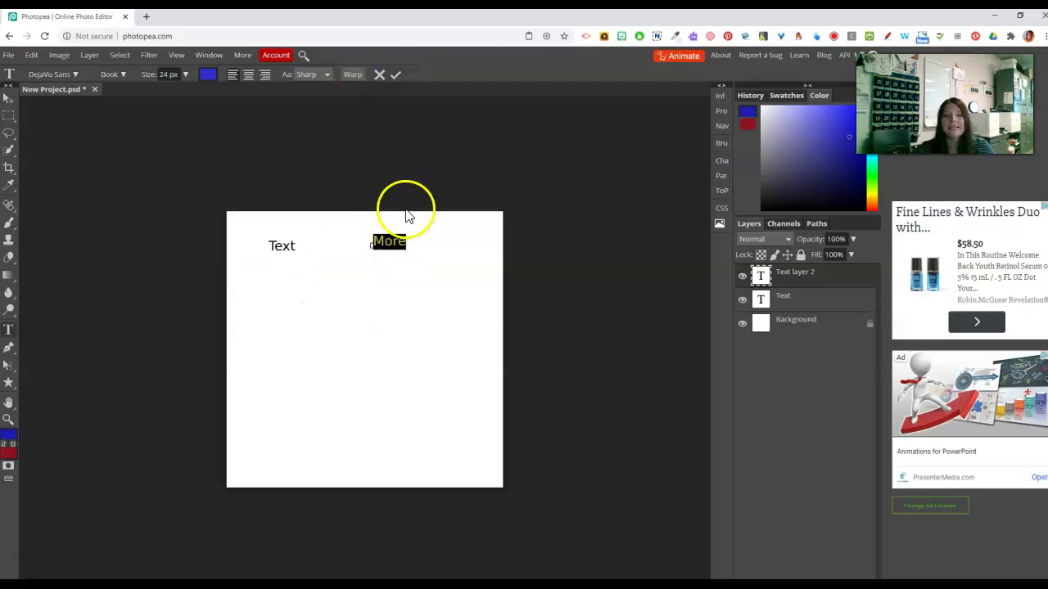
{"action": "left_click", "coordinate": [397, 75]}
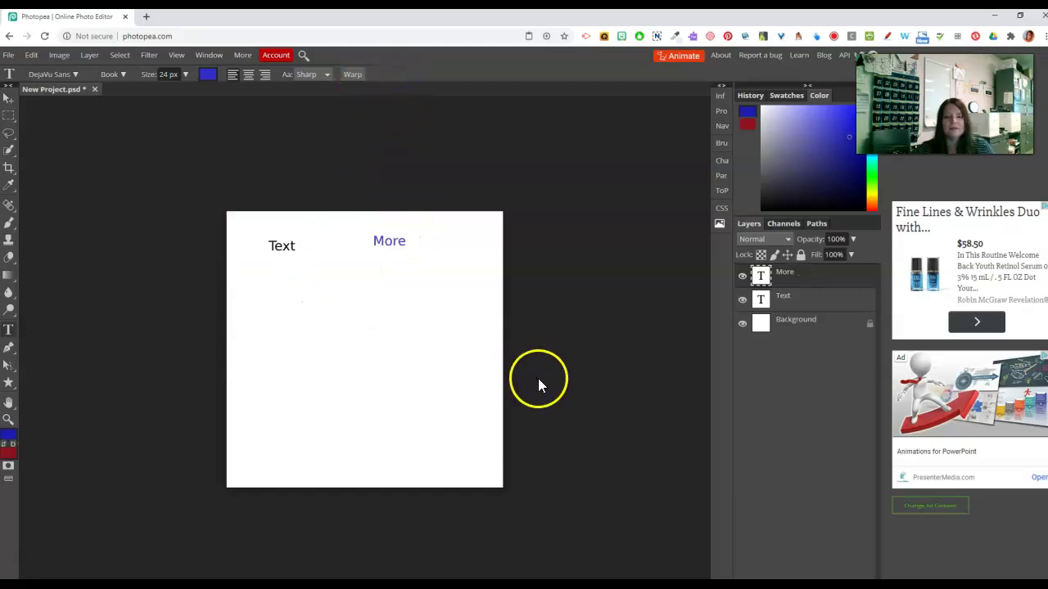
Step: Draw a rectangle shape with a solid blue fill on the canvas below the word "Text"
{"action": "left_click", "coordinate": [8, 384]}
{"action": "left_click", "coordinate": [49, 383]}
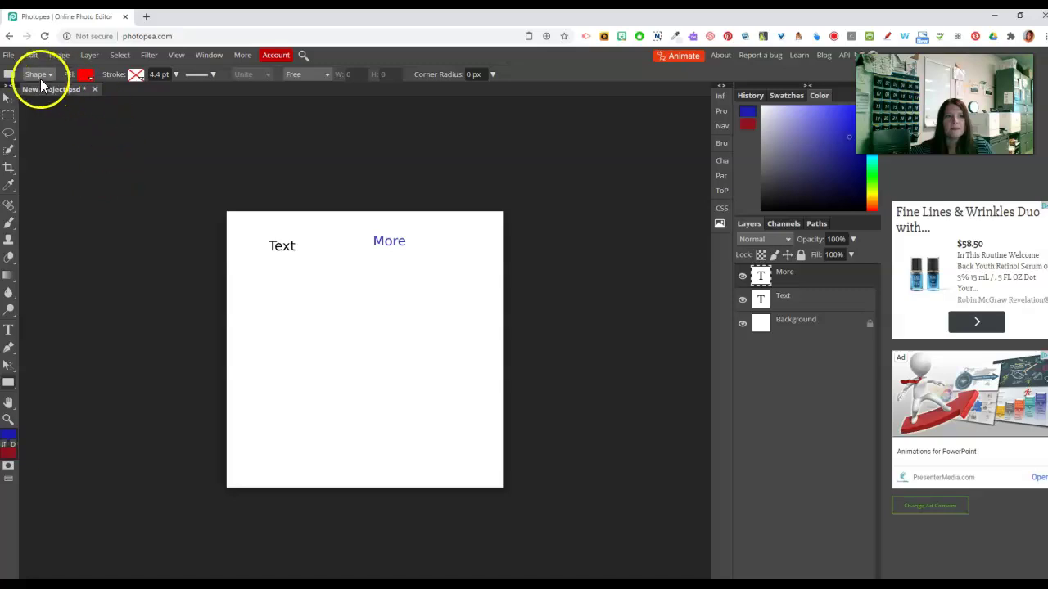
{"action": "left_click", "coordinate": [86, 76]}
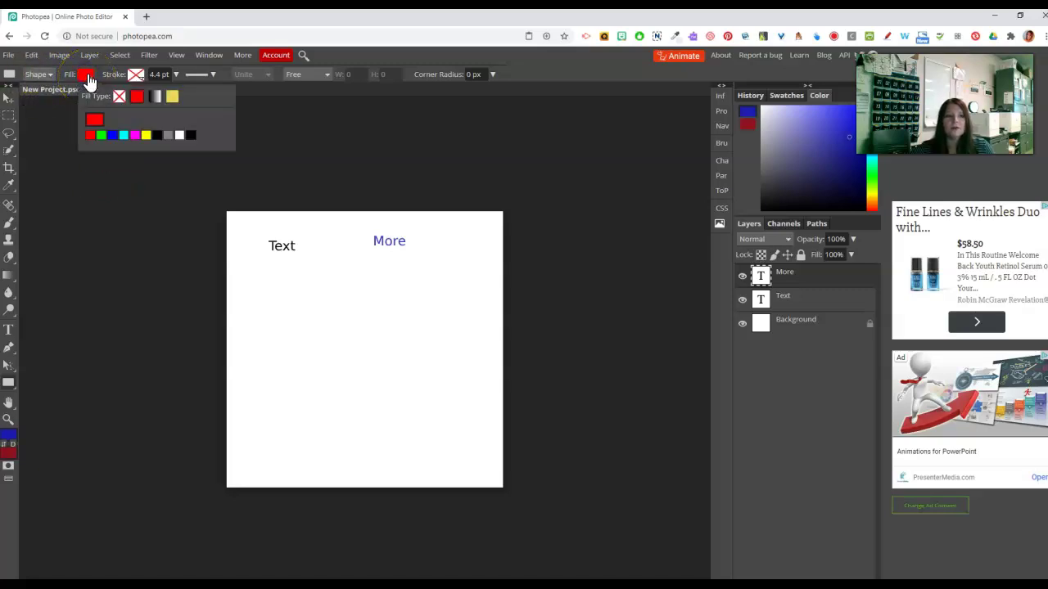
{"action": "left_click", "coordinate": [113, 136]}
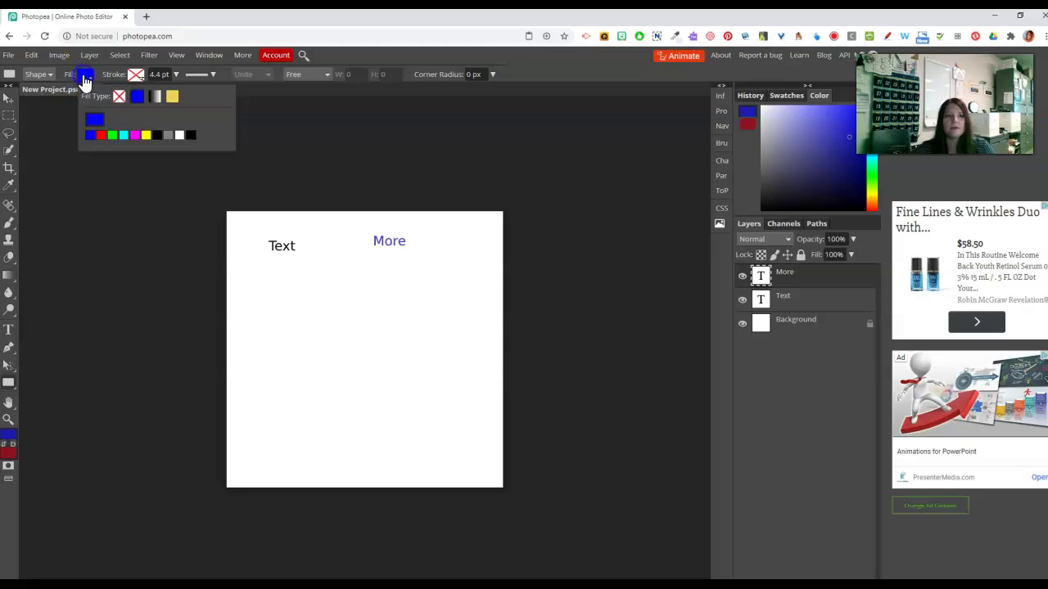
{"action": "left_click", "coordinate": [234, 281]}
{"action": "left_click_drag", "start_coordinate": [261, 284], "coordinate": [332, 367]}
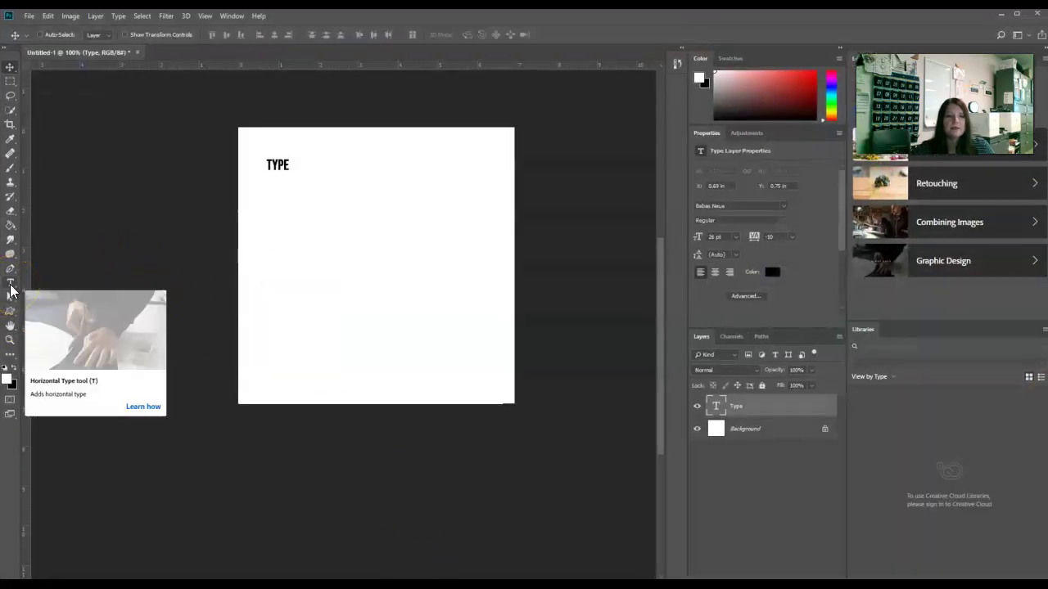
Step: Switch to Photoshop and set the foreground color to the red with hex value cf1010
{"action": "left_click", "coordinate": [10, 285]}
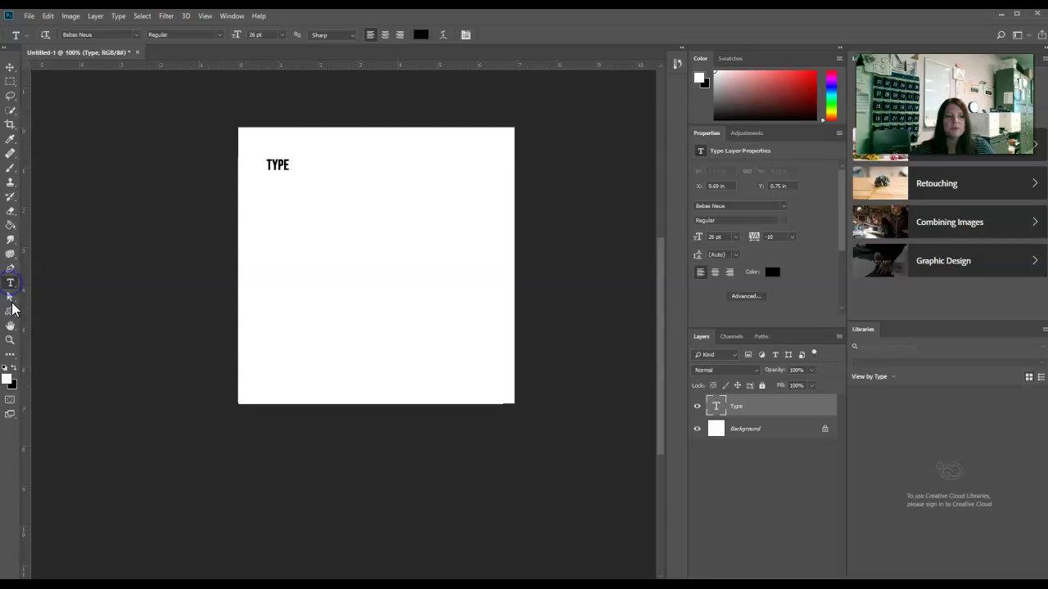
{"action": "left_click", "coordinate": [9, 379]}
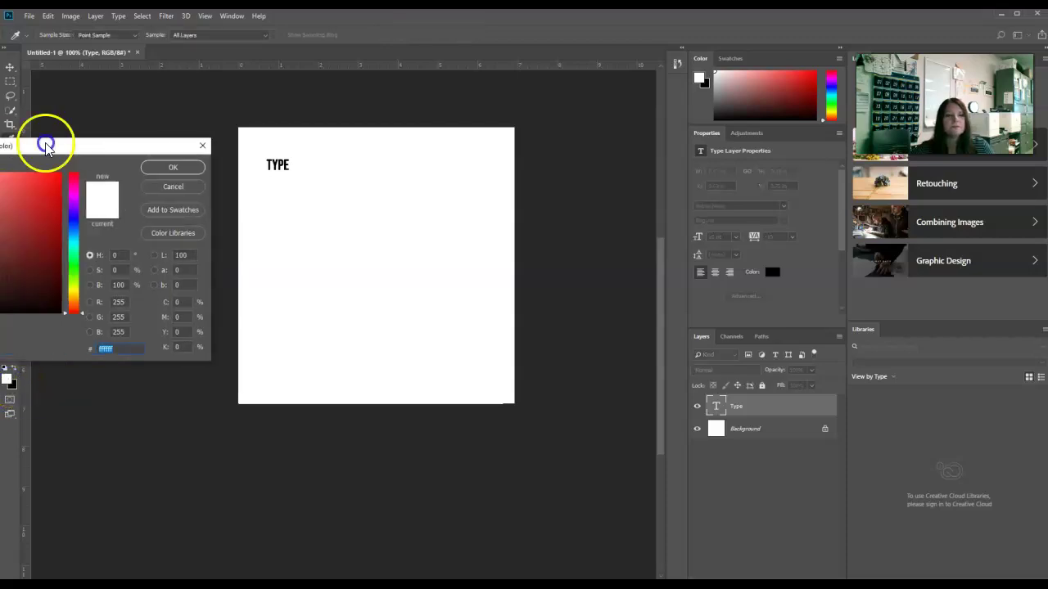
{"action": "left_click", "coordinate": [204, 175]}
{"action": "left_click", "coordinate": [211, 147]}
{"action": "left_click", "coordinate": [332, 114]}
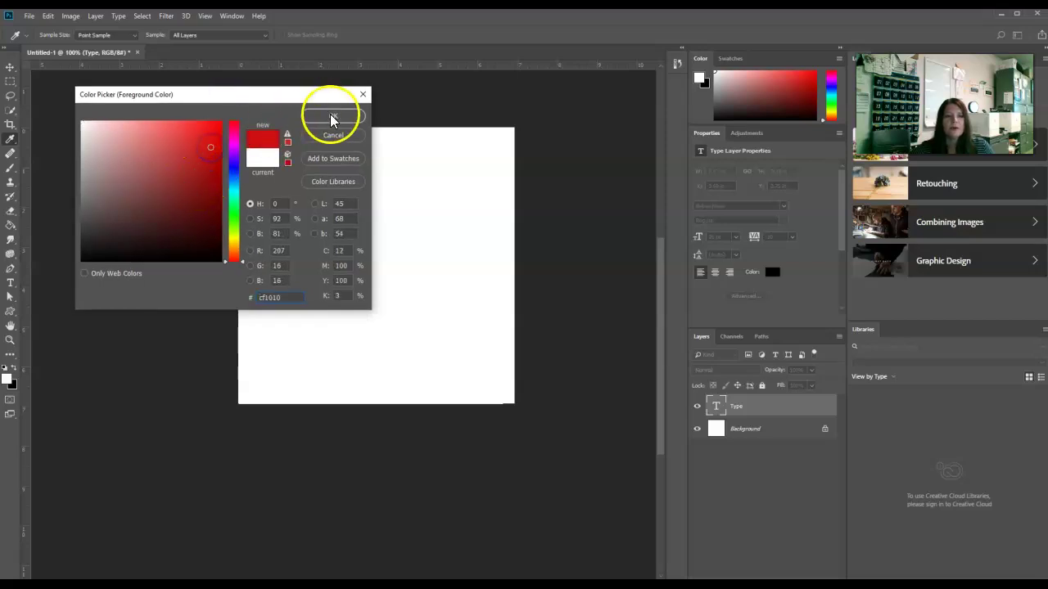
Step: Add the word "More" as a new text layer to the right of "TYPE"
{"action": "left_click", "coordinate": [349, 165]}
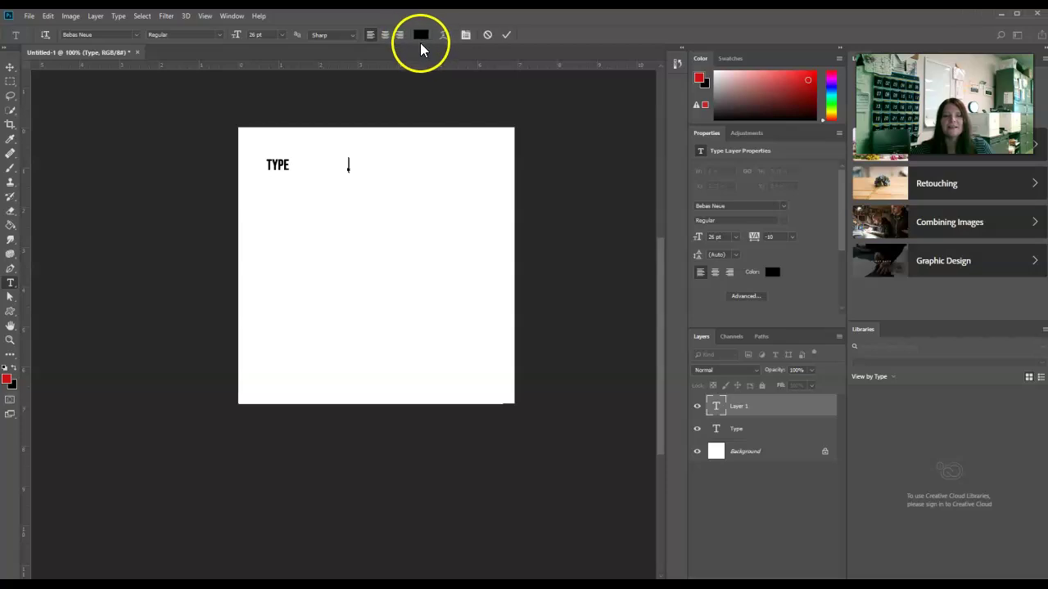
{"action": "type", "text": "Mo"}
{"action": "left_click", "coordinate": [507, 36]}
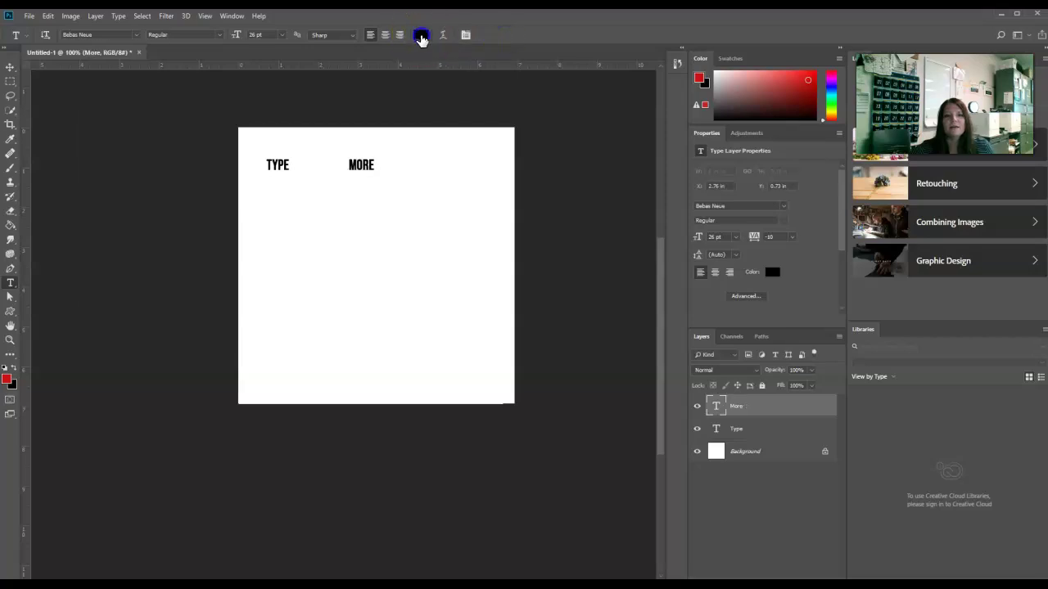
Step: Change the text color of the word "MORE" to a dark red
{"action": "left_click", "coordinate": [422, 37]}
{"action": "left_click_drag", "start_coordinate": [217, 180], "coordinate": [201, 159]}
{"action": "left_click", "coordinate": [331, 117]}
{"action": "left_click", "coordinate": [376, 156]}
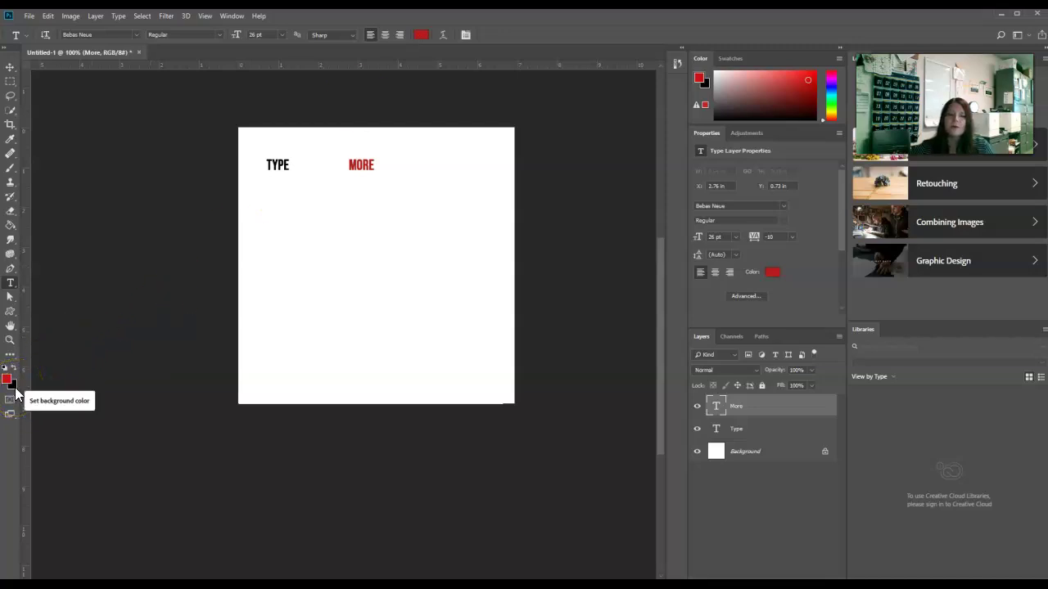
{"action": "left_click", "coordinate": [15, 390]}
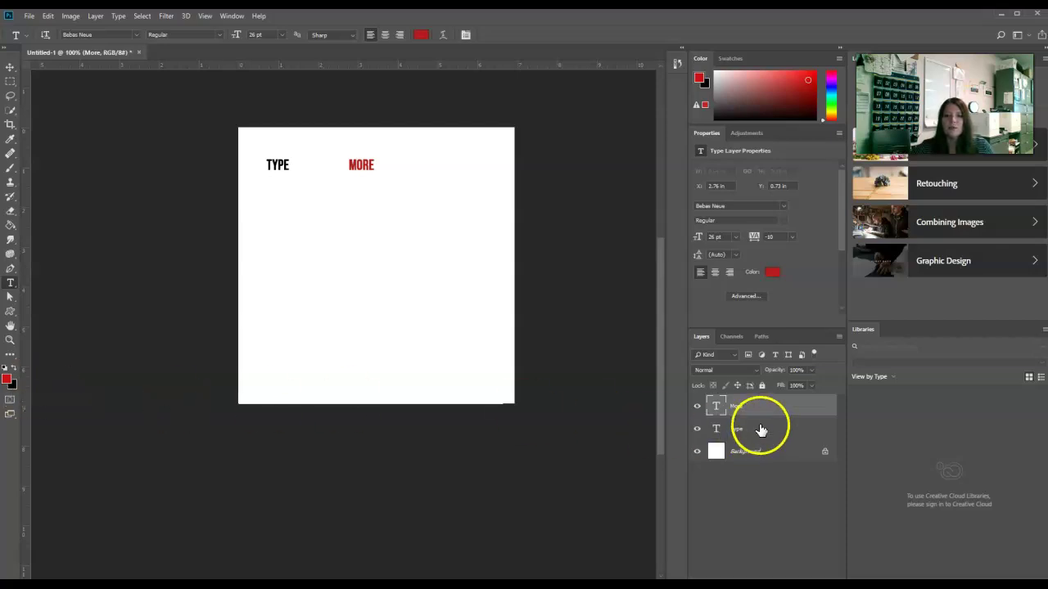
Step: Draw a red rectangle shape of about 122 by 154 px below the word "TYPE"
{"action": "left_click", "coordinate": [11, 311]}
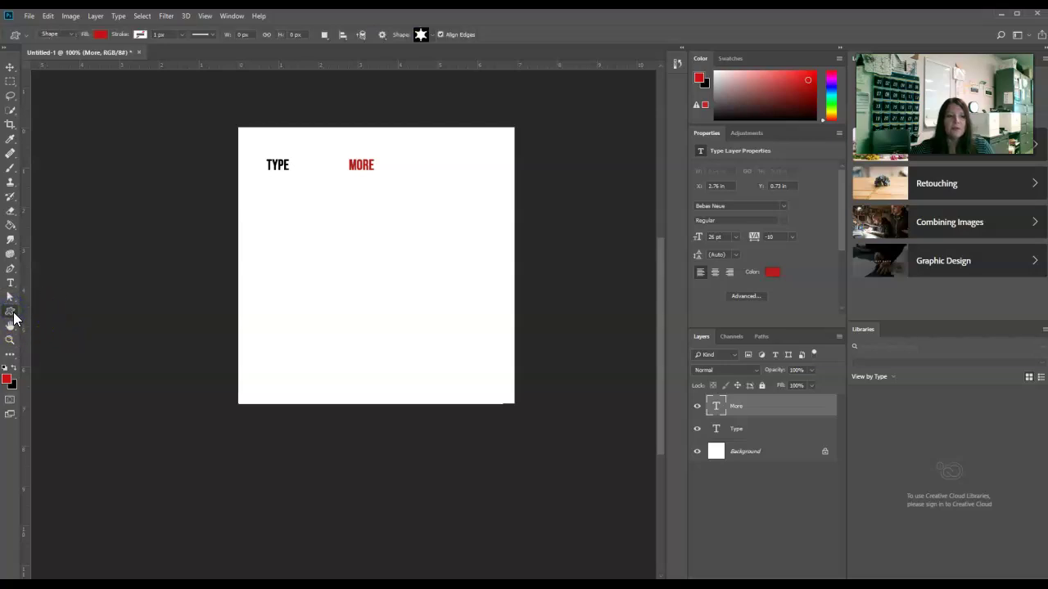
{"action": "left_click", "coordinate": [50, 310]}
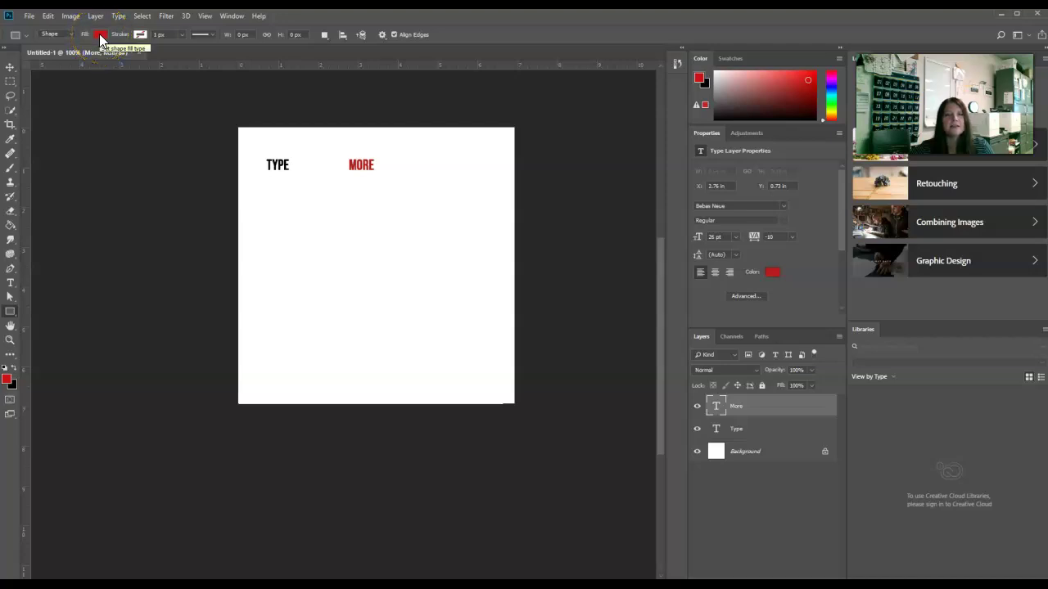
{"action": "left_click_drag", "start_coordinate": [263, 198], "coordinate": [330, 282]}
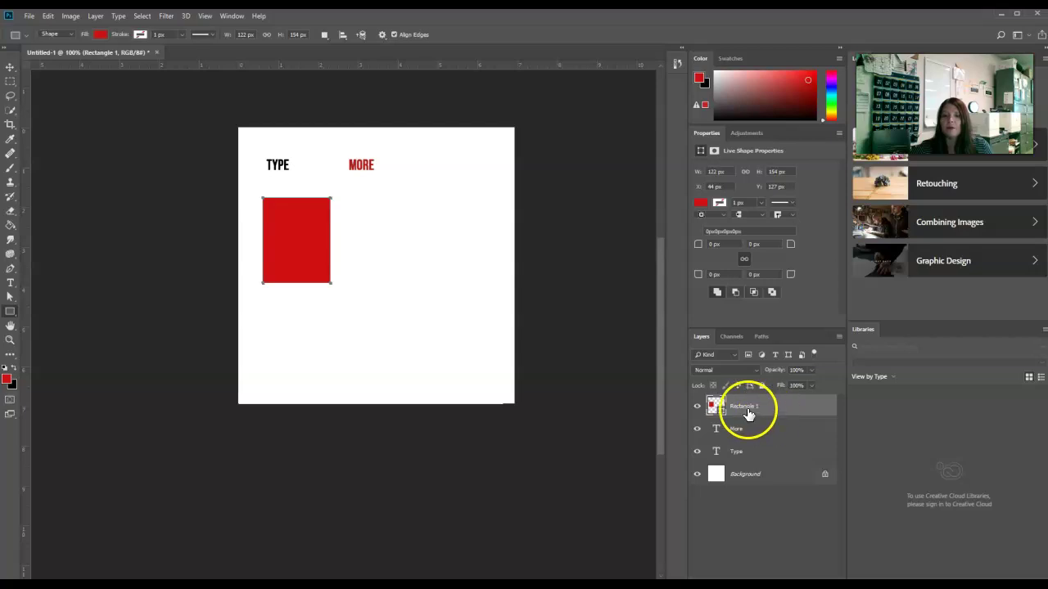
{"action": "left_click", "coordinate": [724, 408]}
{"action": "left_click_drag", "start_coordinate": [723, 409], "coordinate": [761, 477]}
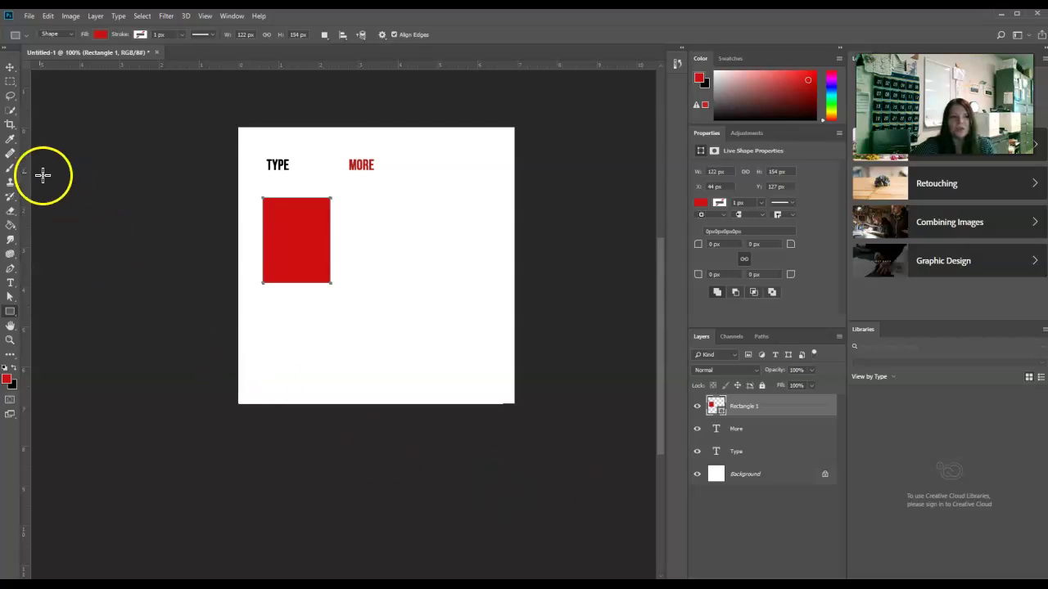
Step: Choose the Brush Tool and compare the More, Background and Rectangle 1 layers as painting targets, ending on Rectangle 1
{"action": "left_click", "coordinate": [11, 170]}
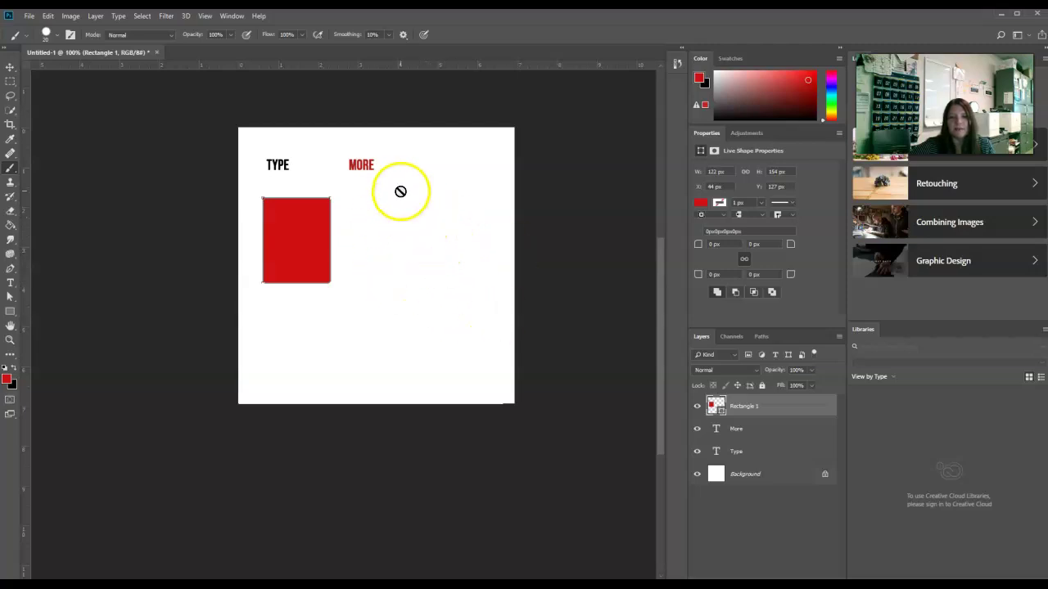
{"action": "left_click", "coordinate": [728, 429]}
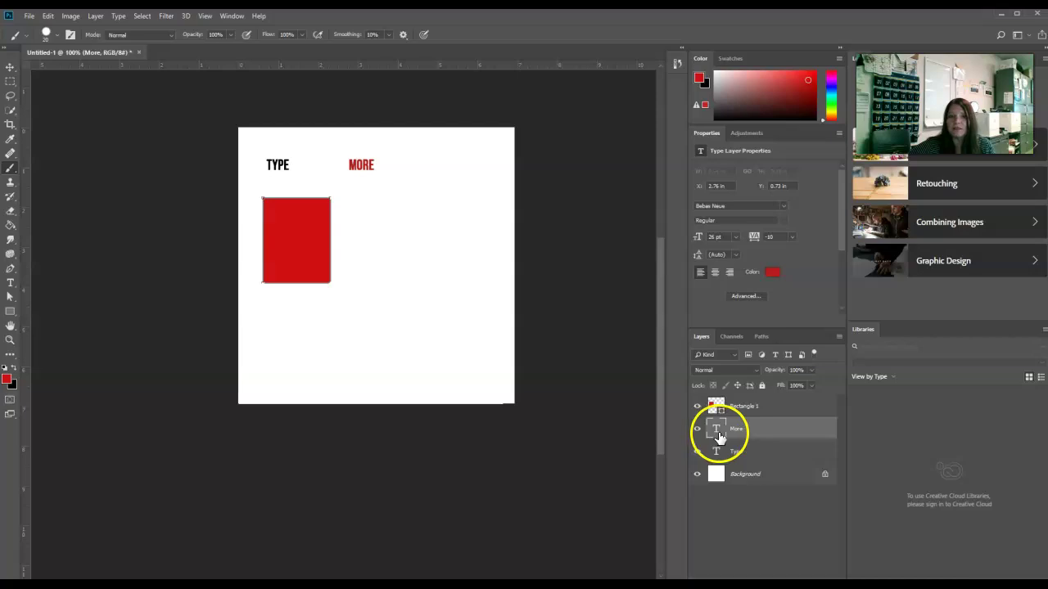
{"action": "left_click", "coordinate": [719, 474]}
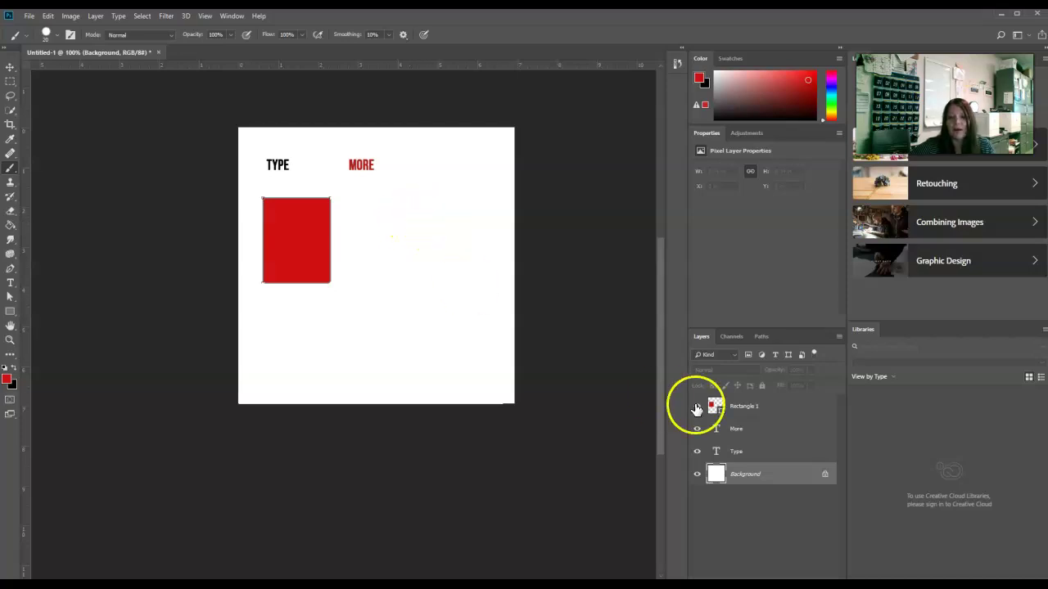
{"action": "left_click", "coordinate": [776, 409]}
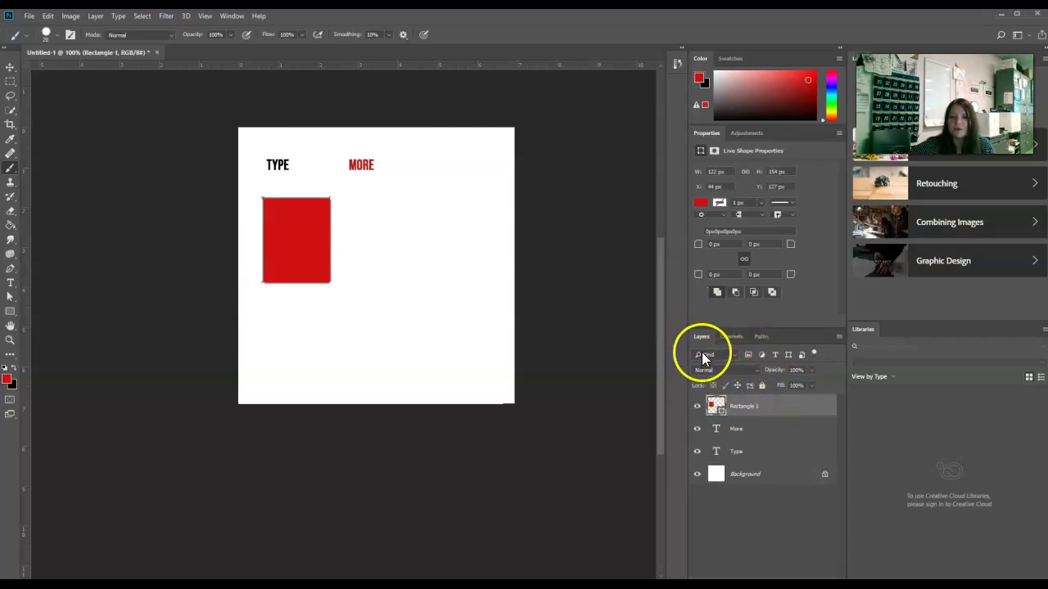
Step: Float the Layers panel beside the canvas, lengthen it to show all layers, and create a new empty layer above Rectangle 1
{"action": "left_click_drag", "start_coordinate": [699, 337], "coordinate": [572, 232]}
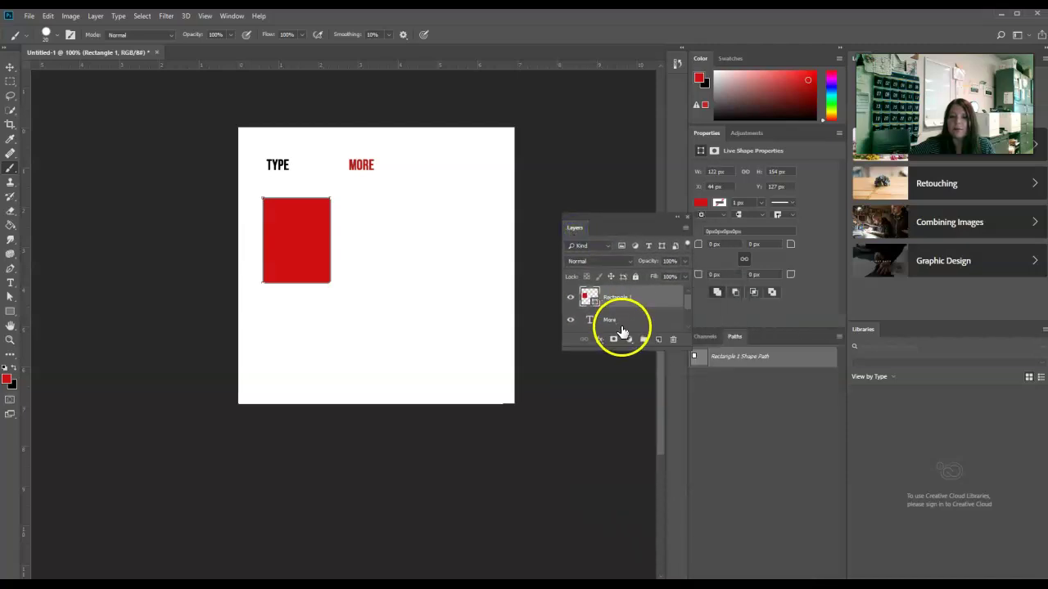
{"action": "left_click_drag", "start_coordinate": [636, 352], "coordinate": [643, 463]}
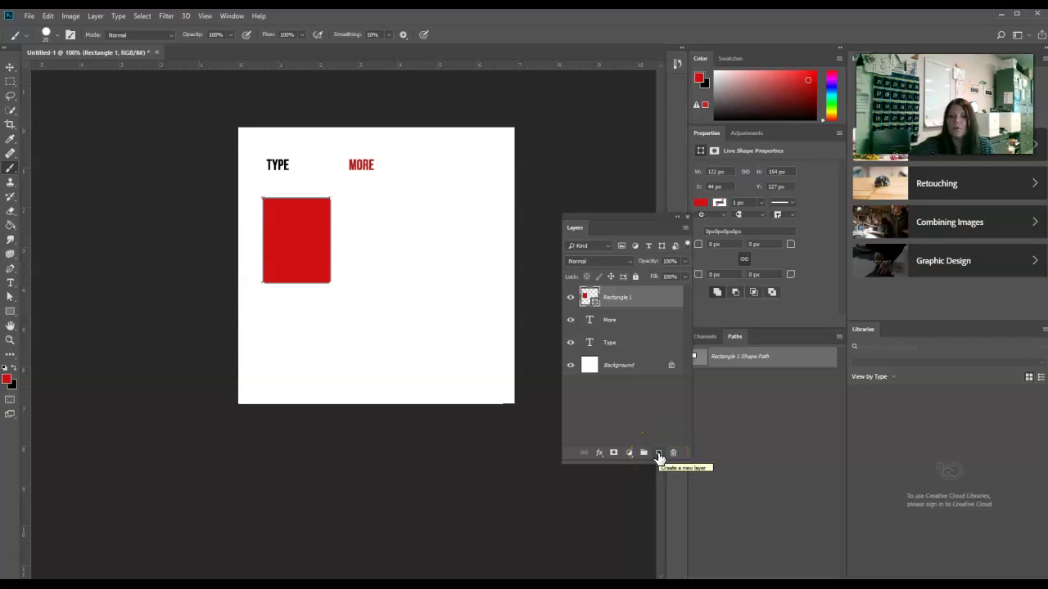
{"action": "left_click", "coordinate": [659, 453]}
{"action": "mouse_move", "coordinate": [591, 297]}
{"action": "left_mouse_down"}
{"action": "mouse_move", "coordinate": [603, 320]}
{"action": "mouse_move", "coordinate": [590, 292]}
{"action": "mouse_move", "coordinate": [569, 307]}
{"action": "mouse_move", "coordinate": [552, 297]}
{"action": "left_mouse_up"}
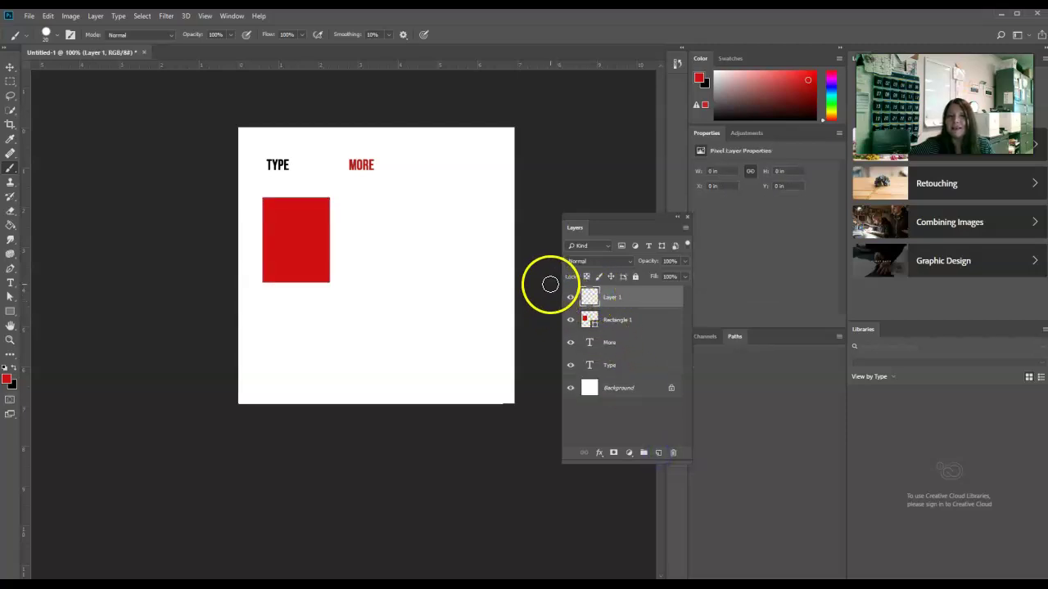
Step: Paint a red letter B of about 1.97 by 2.76 in on the new layer and rename the layer "Brush"
{"action": "mouse_move", "coordinate": [406, 294]}
{"action": "left_mouse_down"}
{"action": "mouse_move", "coordinate": [414, 325]}
{"action": "mouse_move", "coordinate": [411, 269]}
{"action": "left_mouse_up"}
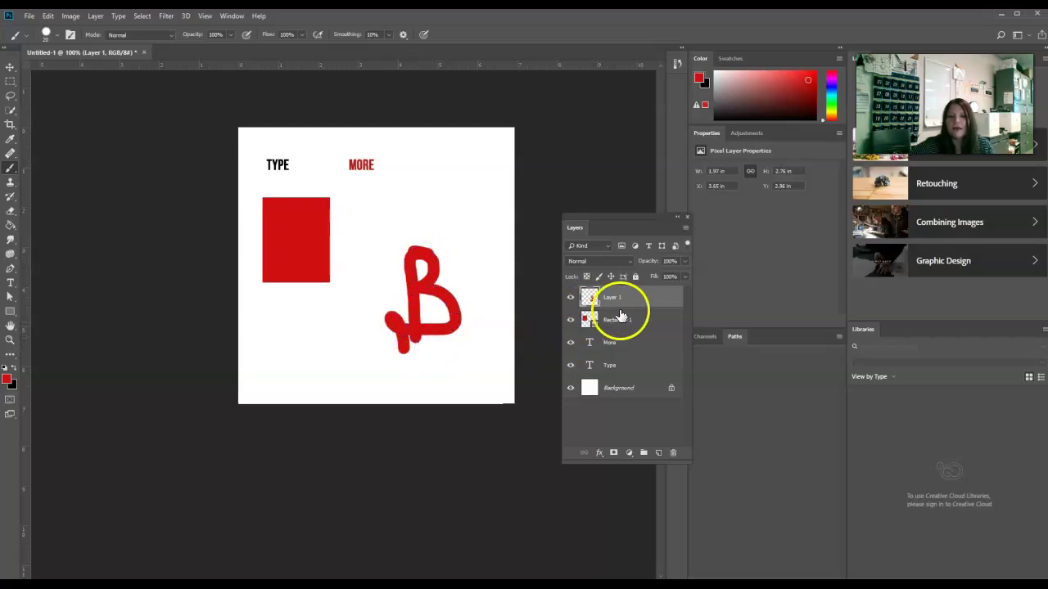
{"action": "left_click_drag", "start_coordinate": [604, 361], "coordinate": [608, 306]}
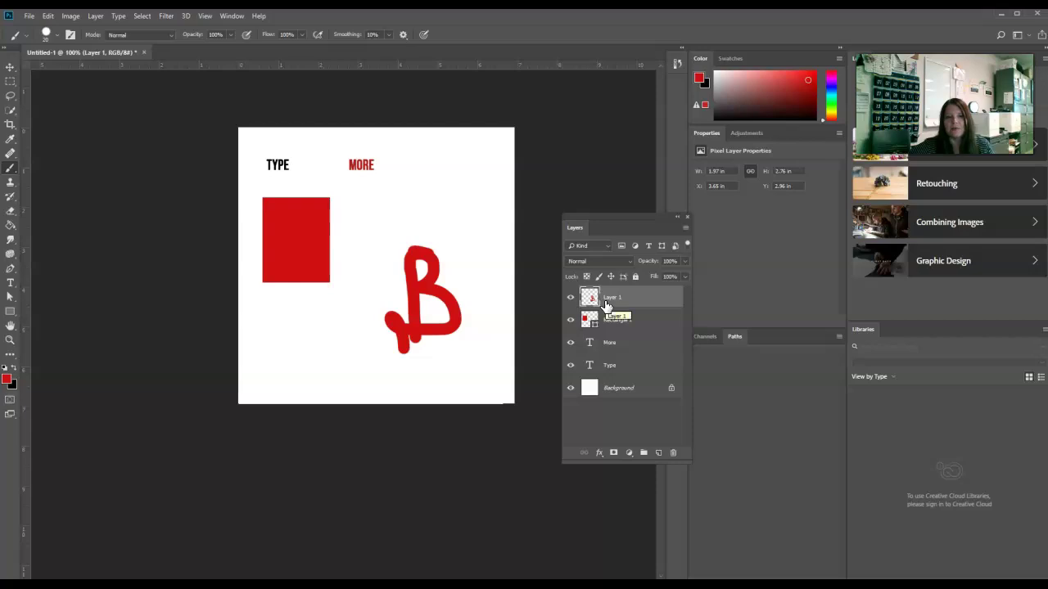
{"action": "mouse_move", "coordinate": [618, 304]}
{"action": "left_mouse_down"}
{"action": "mouse_move", "coordinate": [604, 300]}
{"action": "mouse_move", "coordinate": [613, 283]}
{"action": "mouse_move", "coordinate": [622, 305]}
{"action": "mouse_move", "coordinate": [613, 302]}
{"action": "left_mouse_up"}
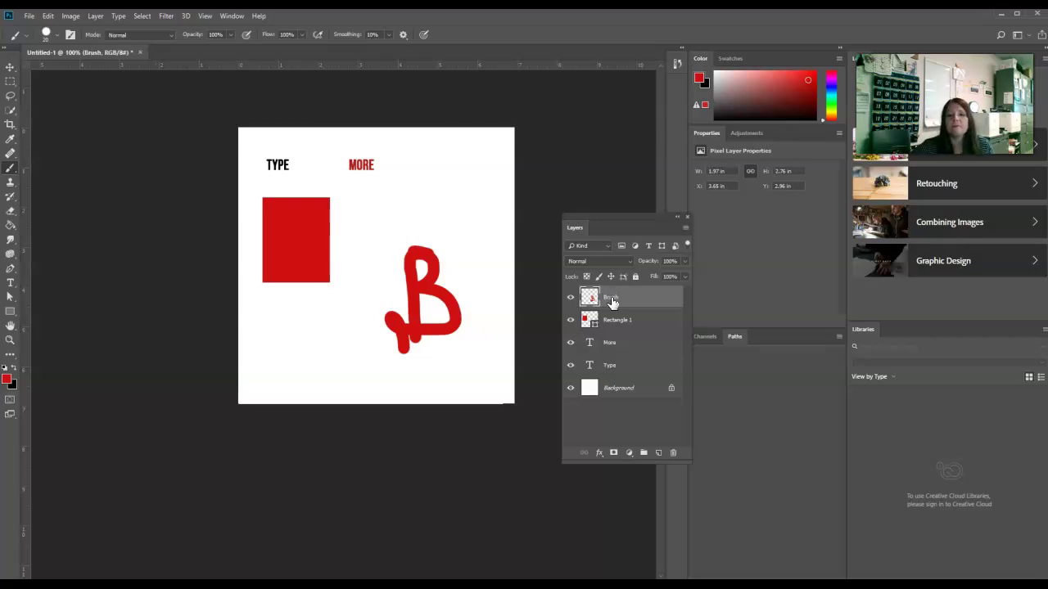
{"action": "left_click_drag", "start_coordinate": [612, 302], "coordinate": [606, 327]}
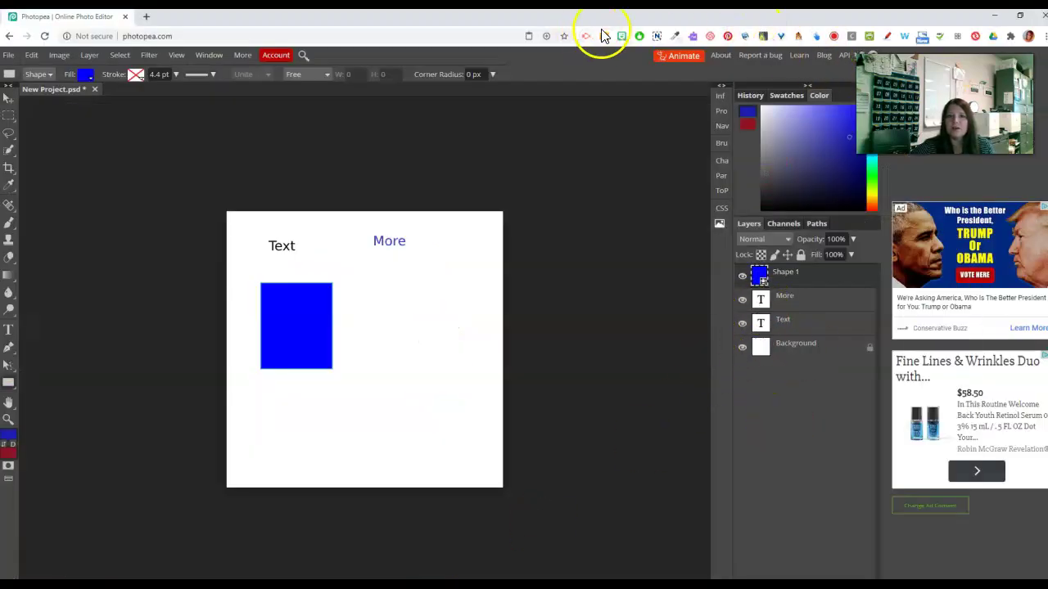
Step: Create a new empty layer above the Shape 1 layer in the Photopea document
{"action": "left_click_drag", "start_coordinate": [760, 35], "coordinate": [552, 28]}
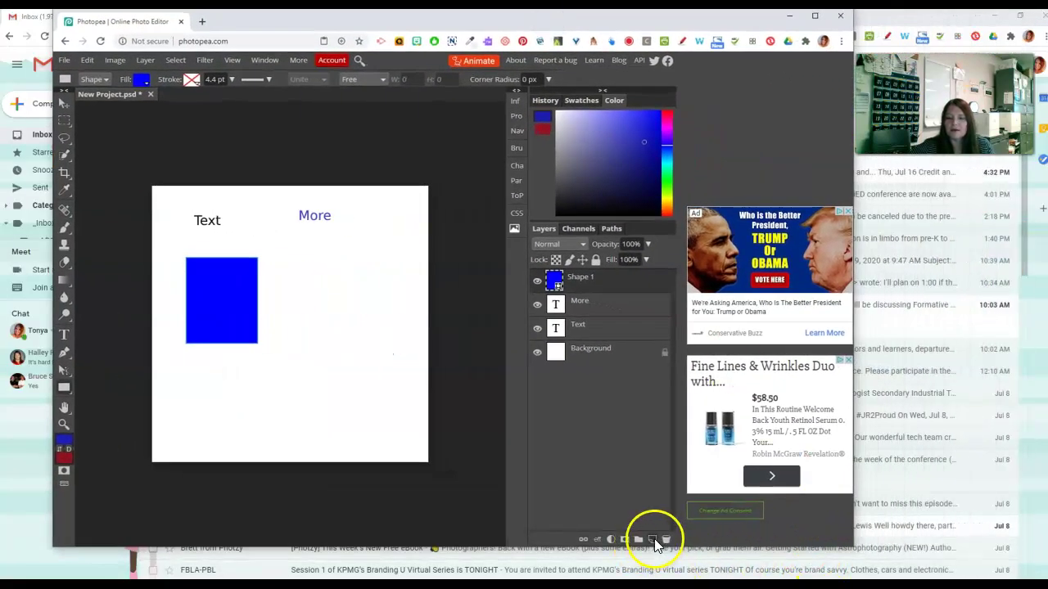
{"action": "left_click", "coordinate": [653, 540]}
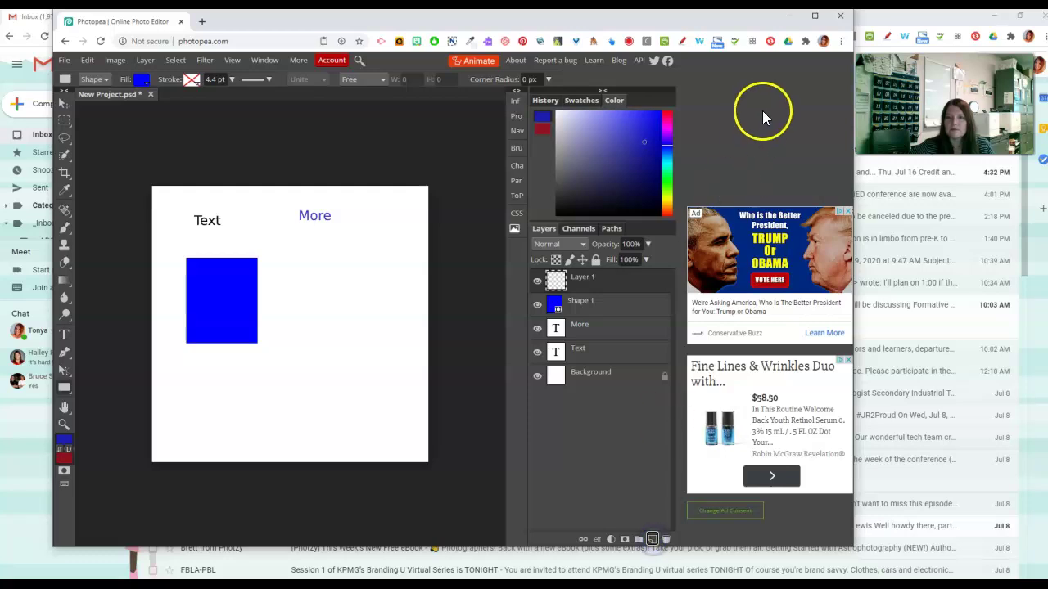
{"action": "left_click", "coordinate": [815, 15]}
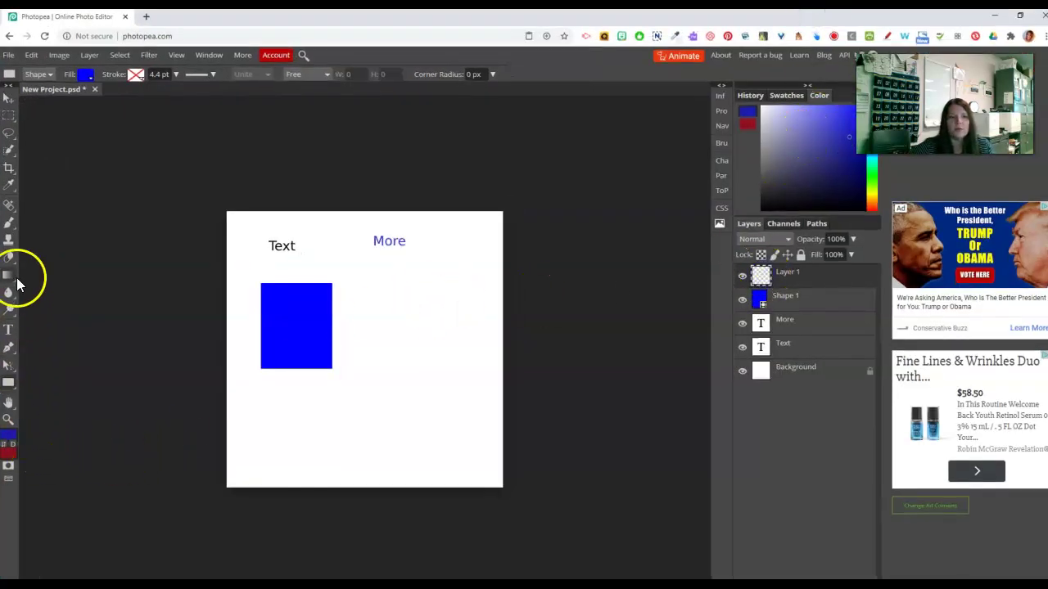
Step: Paint a blue letter B with the Brush Tool on the new layer, beside the blue rectangle
{"action": "left_click", "coordinate": [8, 222]}
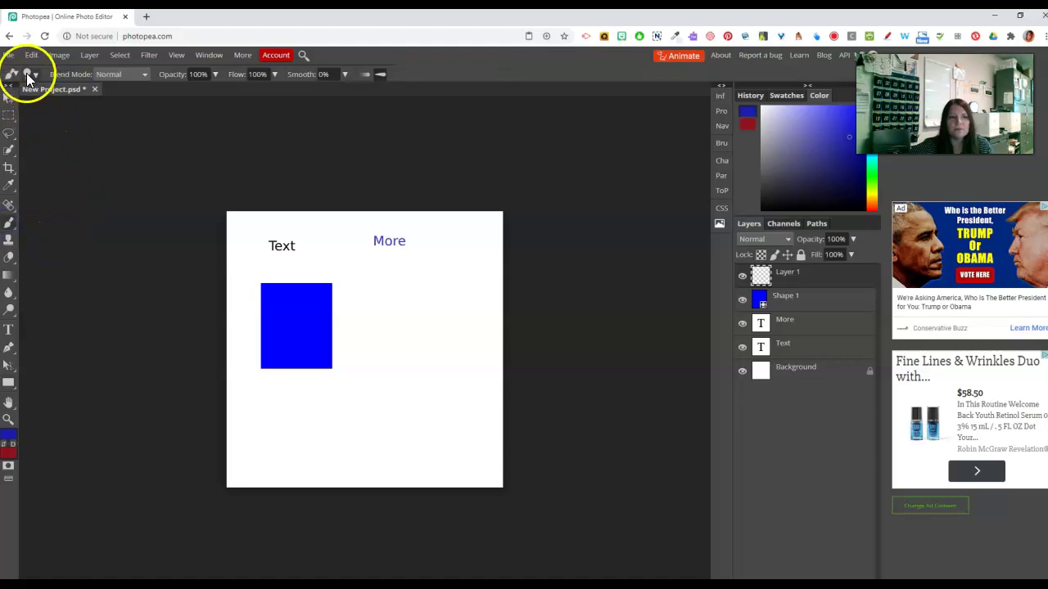
{"action": "right_click", "coordinate": [9, 227]}
{"action": "left_click", "coordinate": [50, 225]}
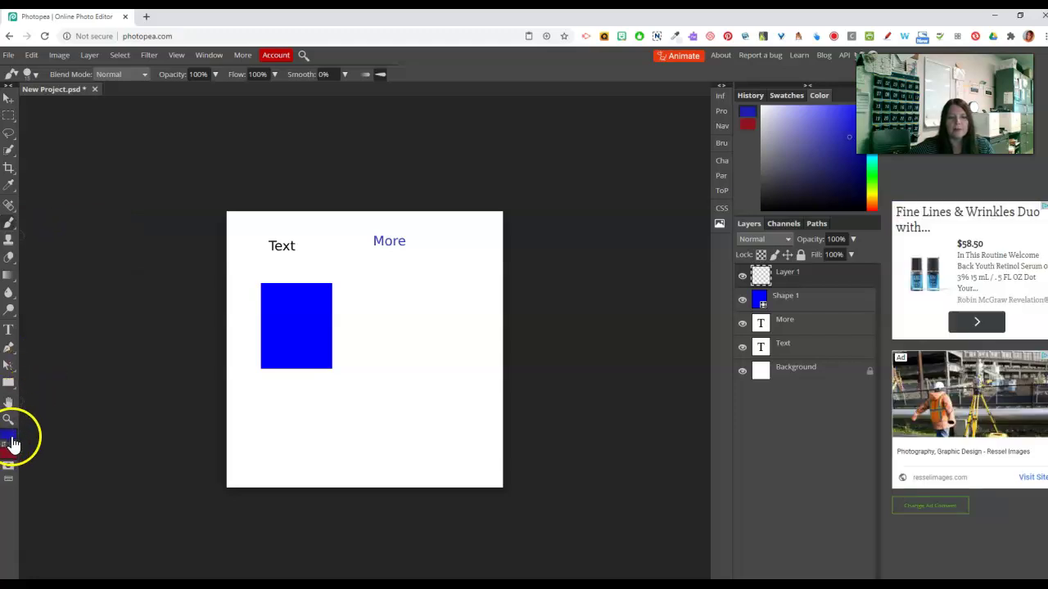
{"action": "mouse_move", "coordinate": [402, 401]}
{"action": "left_mouse_down"}
{"action": "mouse_move", "coordinate": [404, 339]}
{"action": "mouse_move", "coordinate": [430, 332]}
{"action": "left_mouse_up"}
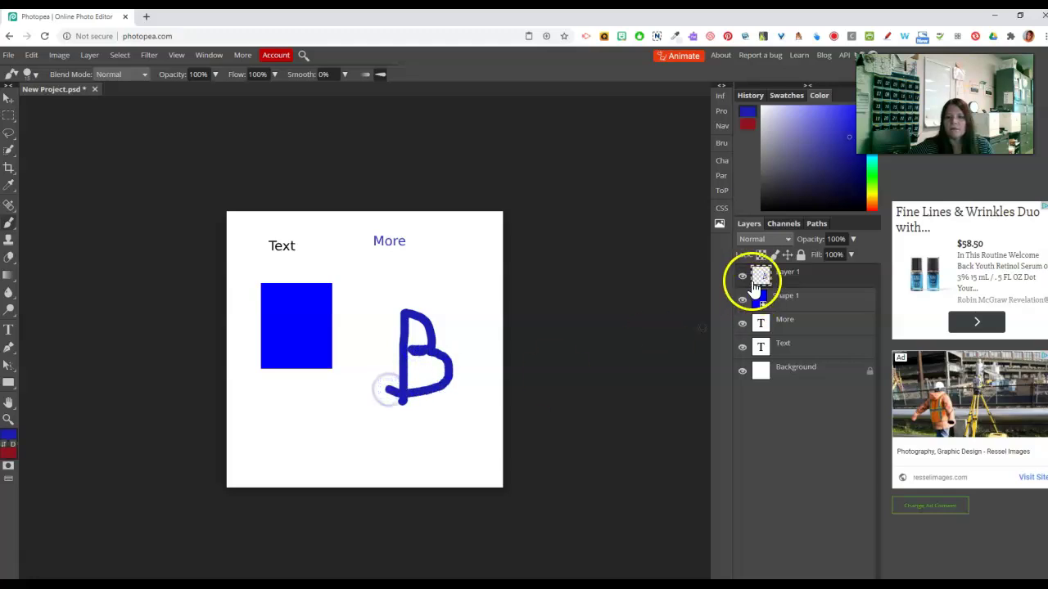
Step: Try to paint over the blue rectangle with the brush on the Shape 1 layer
{"action": "left_click", "coordinate": [779, 301]}
{"action": "left_click_drag", "start_coordinate": [270, 350], "coordinate": [299, 309]}
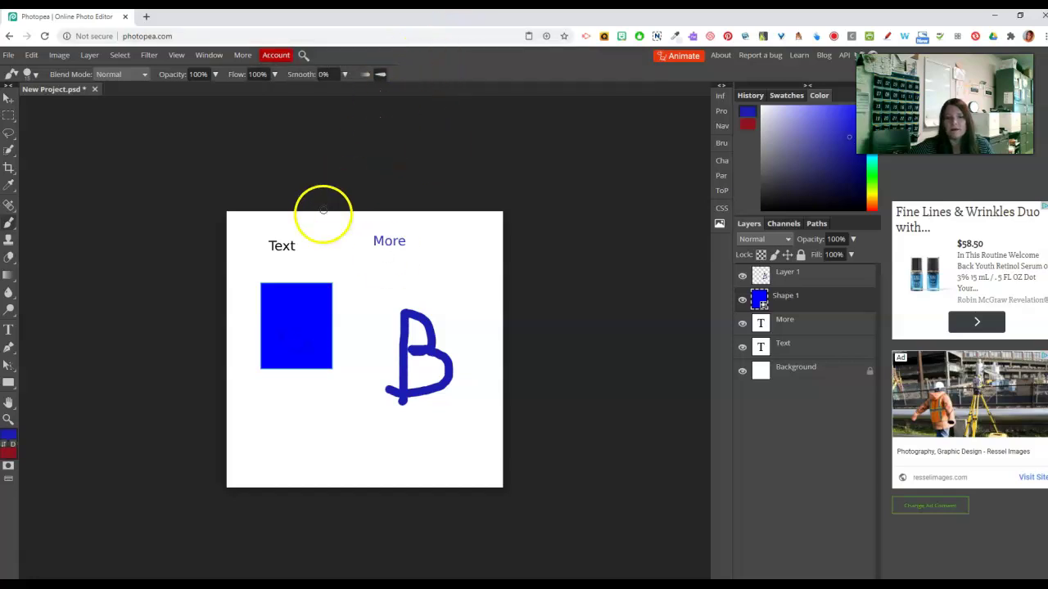
{"action": "left_click", "coordinate": [310, 311]}
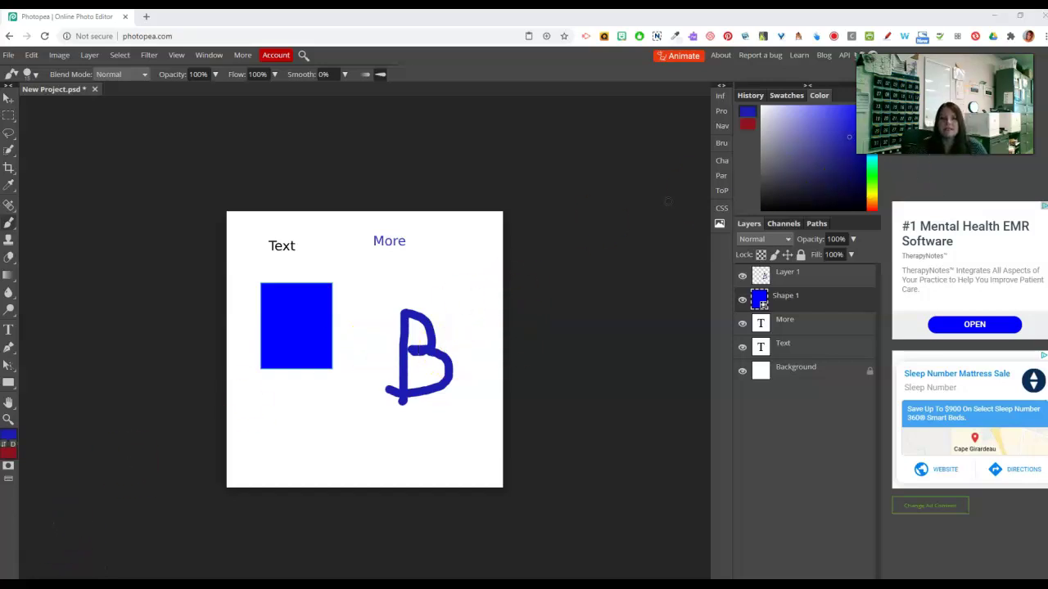
Step: Reposition the Photopea window in front of Photoshop and choose the Ellipse shape tool
{"action": "left_click_drag", "start_coordinate": [631, 17], "coordinate": [455, 36]}
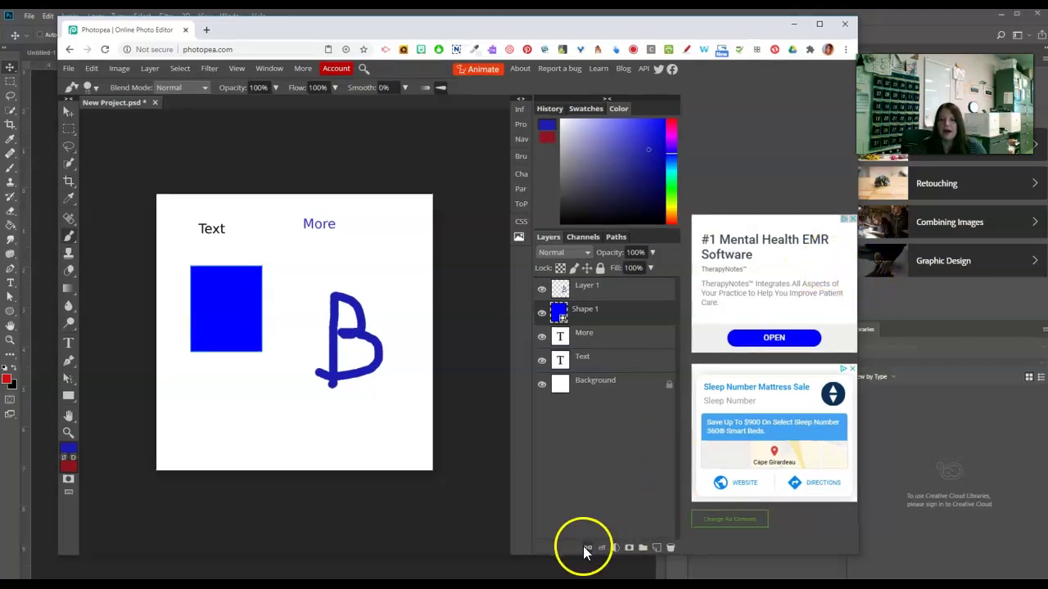
{"action": "left_click_drag", "start_coordinate": [540, 43], "coordinate": [641, 42]}
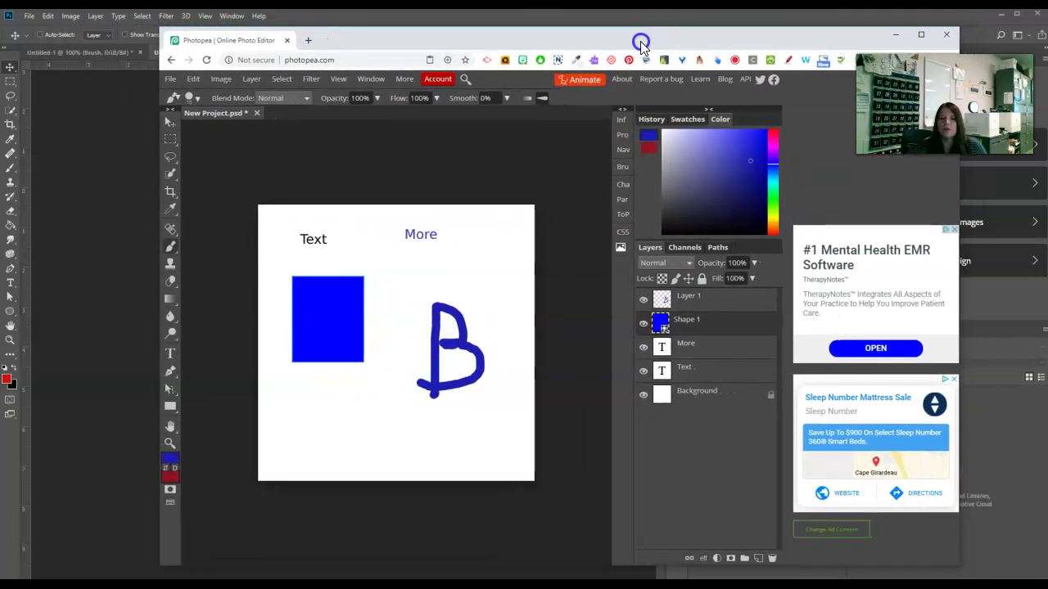
{"action": "right_click", "coordinate": [172, 407]}
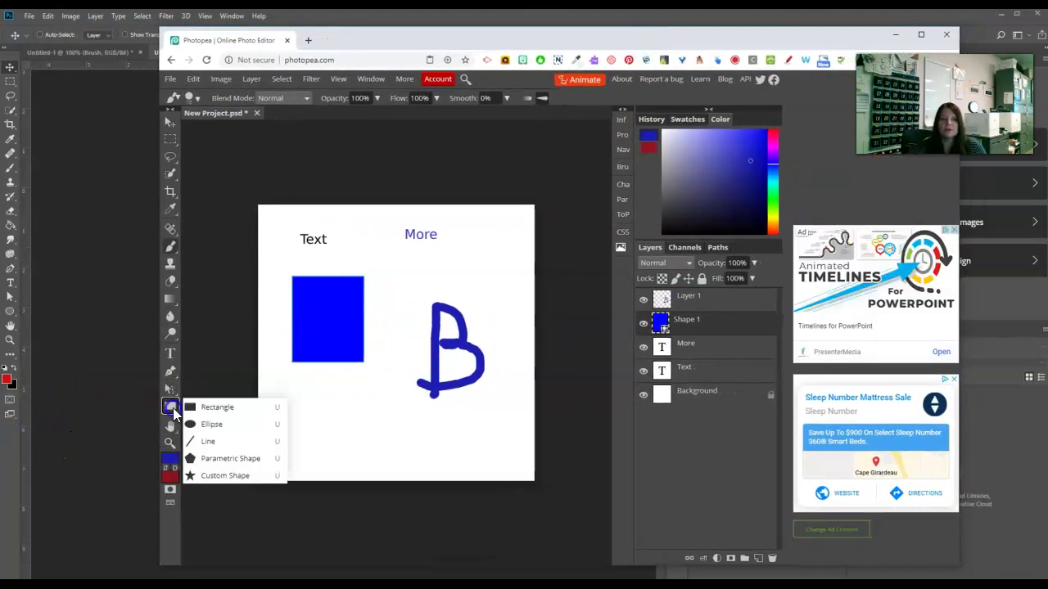
{"action": "left_click", "coordinate": [206, 423]}
Step: Try a red fill on the Shape 1 rectangle and set it back to blue
{"action": "left_click", "coordinate": [250, 100]}
{"action": "left_click", "coordinate": [250, 102]}
{"action": "left_click", "coordinate": [262, 160]}
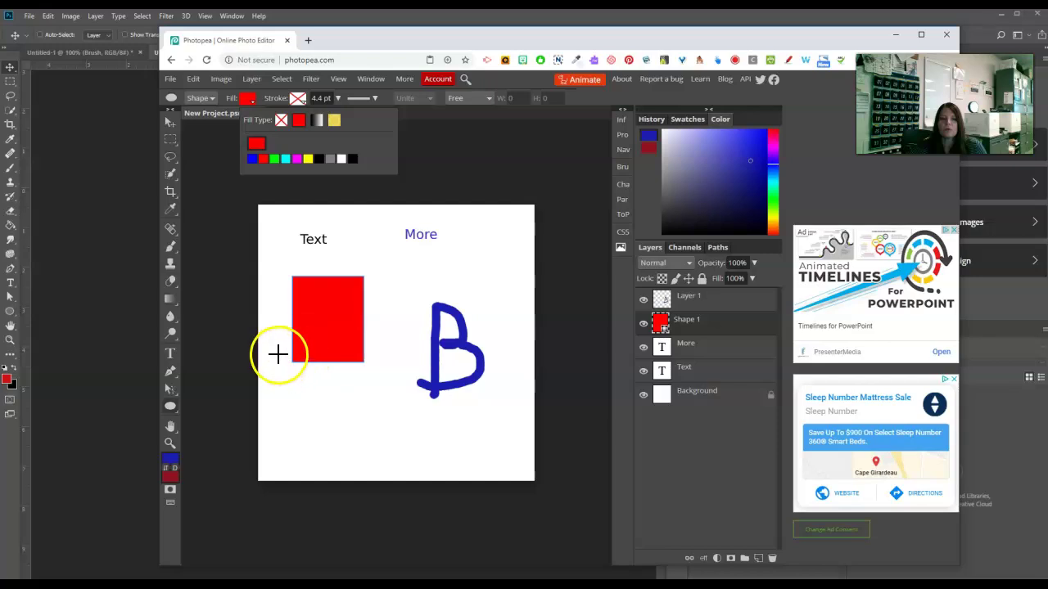
{"action": "left_click", "coordinate": [253, 158]}
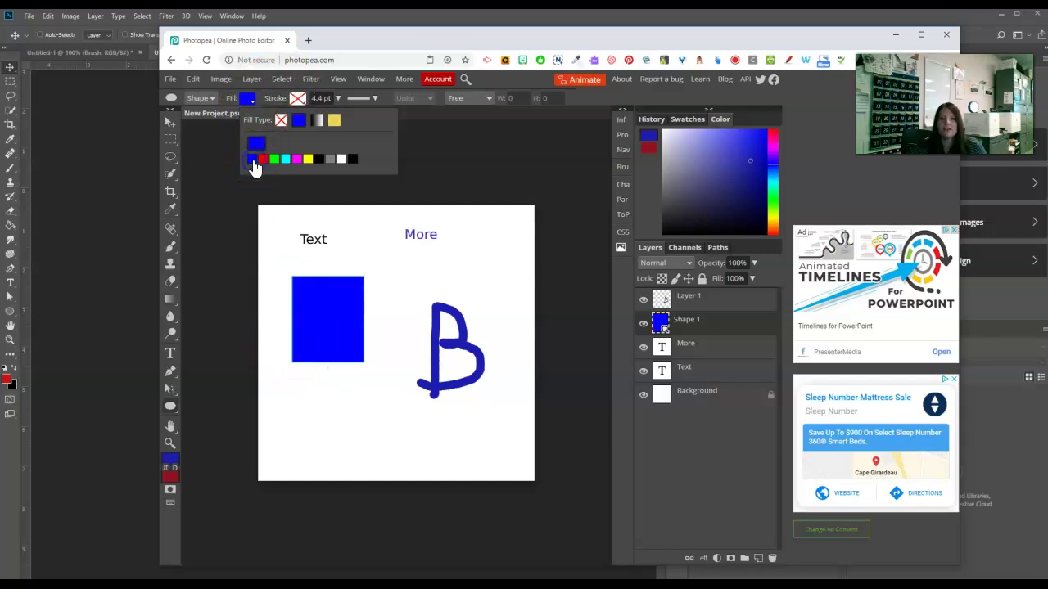
Step: Draw a wide ellipse overlapping the lower edge of the blue rectangle and fill it with red
{"action": "left_click", "coordinate": [274, 357]}
{"action": "left_click", "coordinate": [366, 396]}
{"action": "left_click_drag", "start_coordinate": [279, 348], "coordinate": [378, 399]}
{"action": "left_click", "coordinate": [249, 99]}
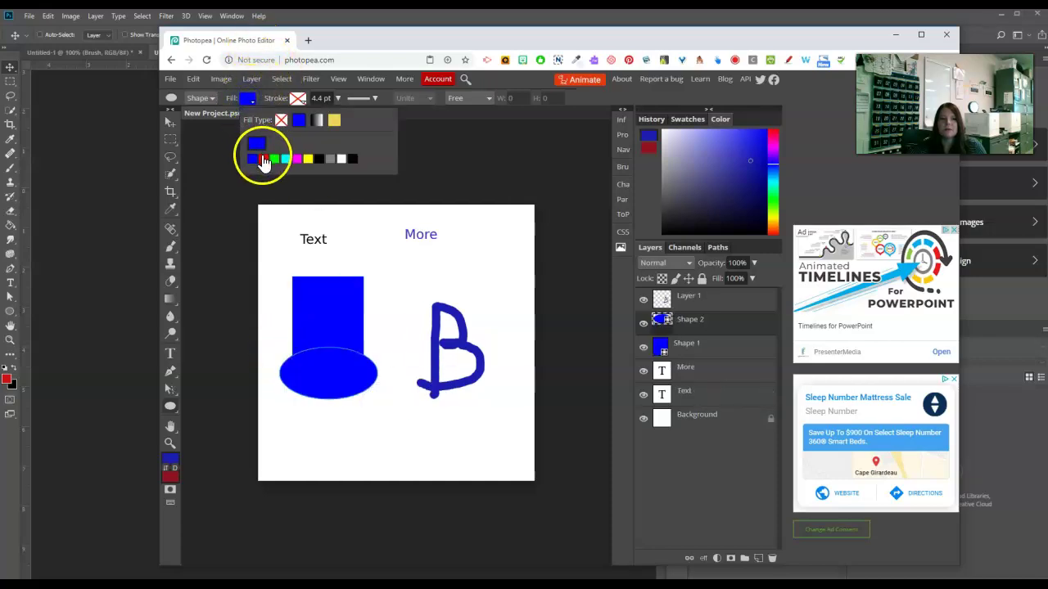
{"action": "left_click", "coordinate": [263, 158]}
Step: Place the red ellipse's layer below Shape 1 and move the ellipse behind the rectangle's lower edge
{"action": "left_click", "coordinate": [176, 129]}
{"action": "left_click_drag", "start_coordinate": [339, 374], "coordinate": [365, 282]}
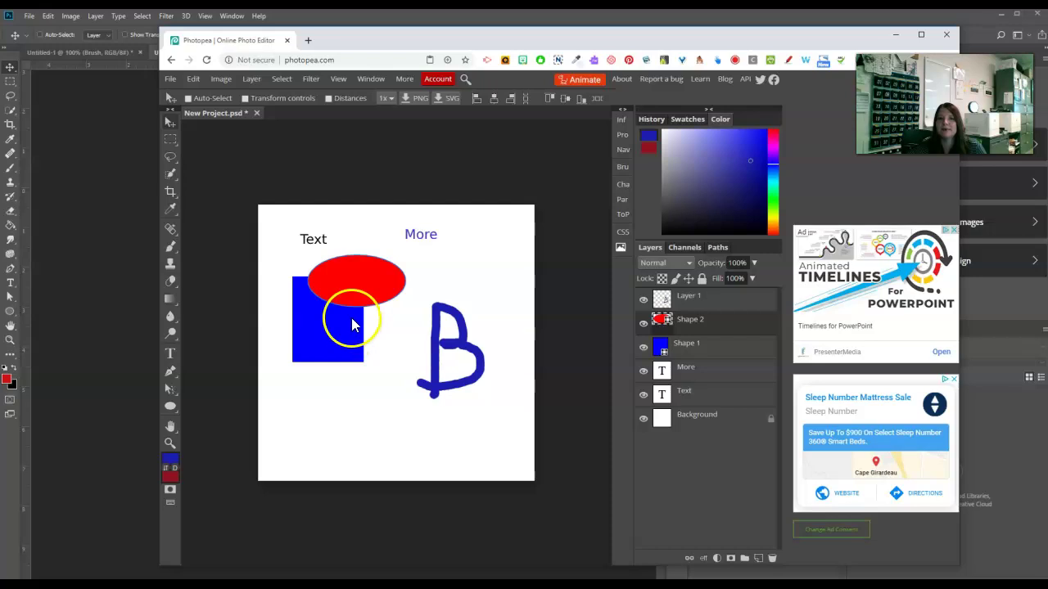
{"action": "left_click_drag", "start_coordinate": [709, 327], "coordinate": [713, 368]}
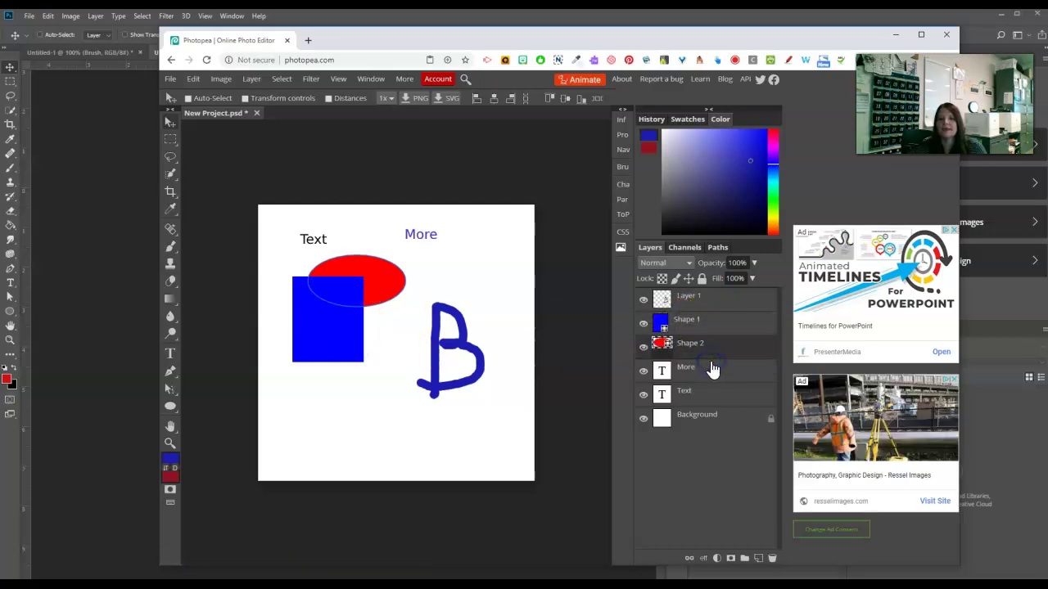
{"action": "left_click_drag", "start_coordinate": [393, 285], "coordinate": [351, 368]}
{"action": "left_click_drag", "start_coordinate": [680, 325], "coordinate": [697, 333]}
{"action": "left_click", "coordinate": [701, 347]}
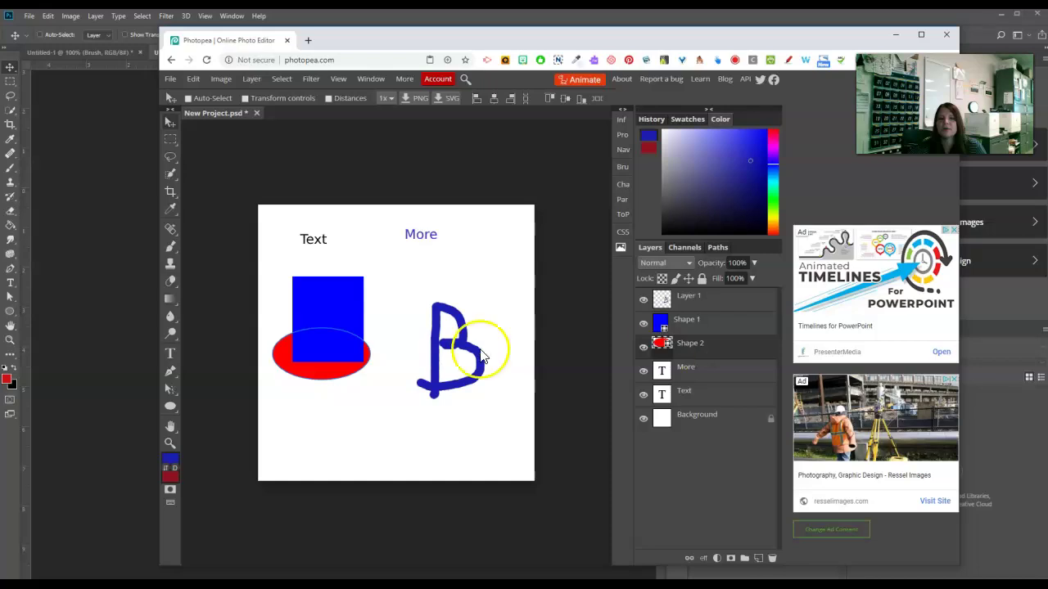
Step: Select the Text layer and move the word "Text" behind the blue rectangle and back above it
{"action": "left_click", "coordinate": [315, 239]}
{"action": "mouse_move", "coordinate": [315, 239]}
{"action": "left_mouse_down"}
{"action": "mouse_move", "coordinate": [327, 274]}
{"action": "mouse_move", "coordinate": [325, 250]}
{"action": "left_mouse_up"}
{"action": "left_click", "coordinate": [720, 400]}
{"action": "left_click", "coordinate": [319, 246]}
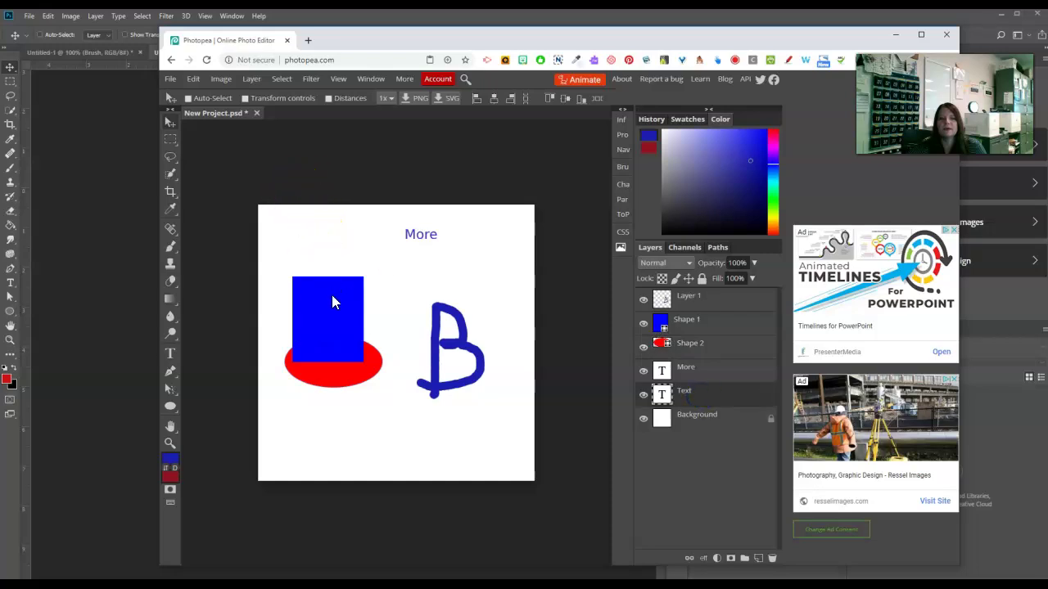
{"action": "left_click_drag", "start_coordinate": [332, 302], "coordinate": [311, 231]}
{"action": "left_click_drag", "start_coordinate": [631, 339], "coordinate": [636, 300]}
{"action": "left_click", "coordinate": [695, 353]}
{"action": "left_click", "coordinate": [308, 230]}
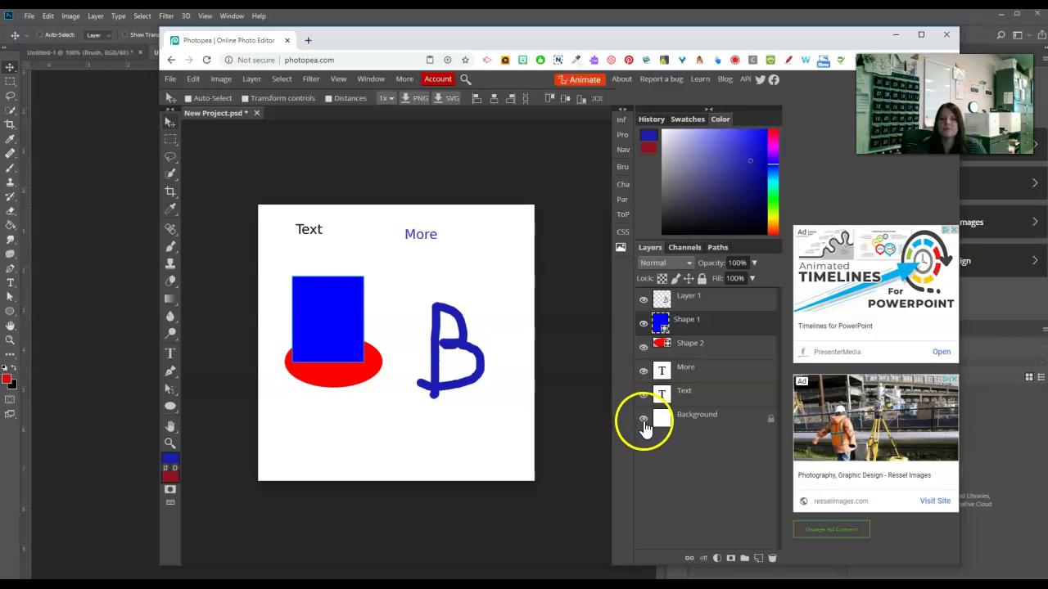
Step: Hide the Shape 1 layer, select the Shape 2 and More layers in turn, and show Shape 1 again
{"action": "left_click", "coordinate": [644, 326]}
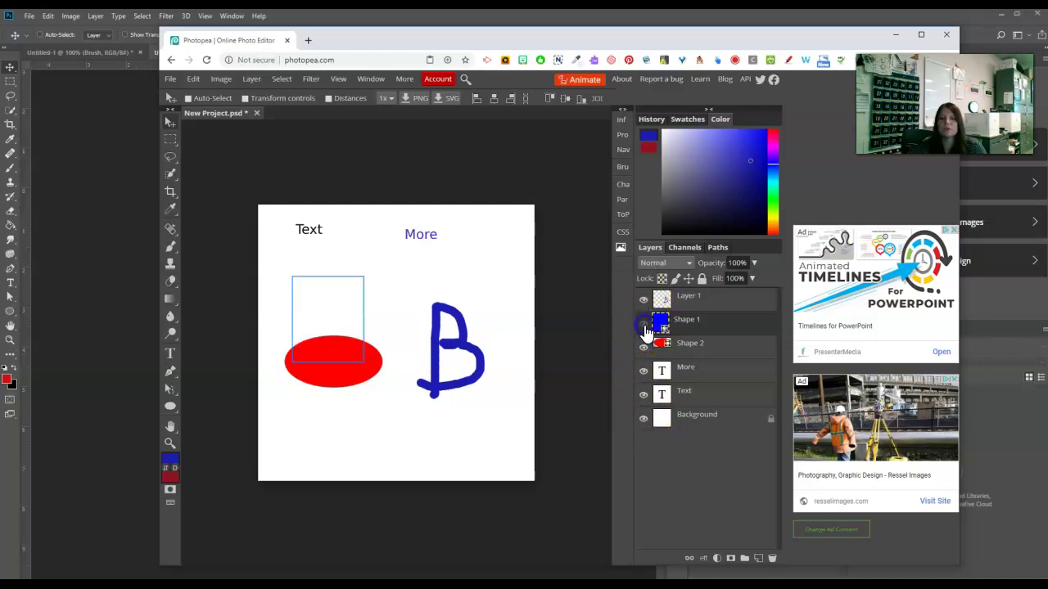
{"action": "left_click", "coordinate": [692, 350]}
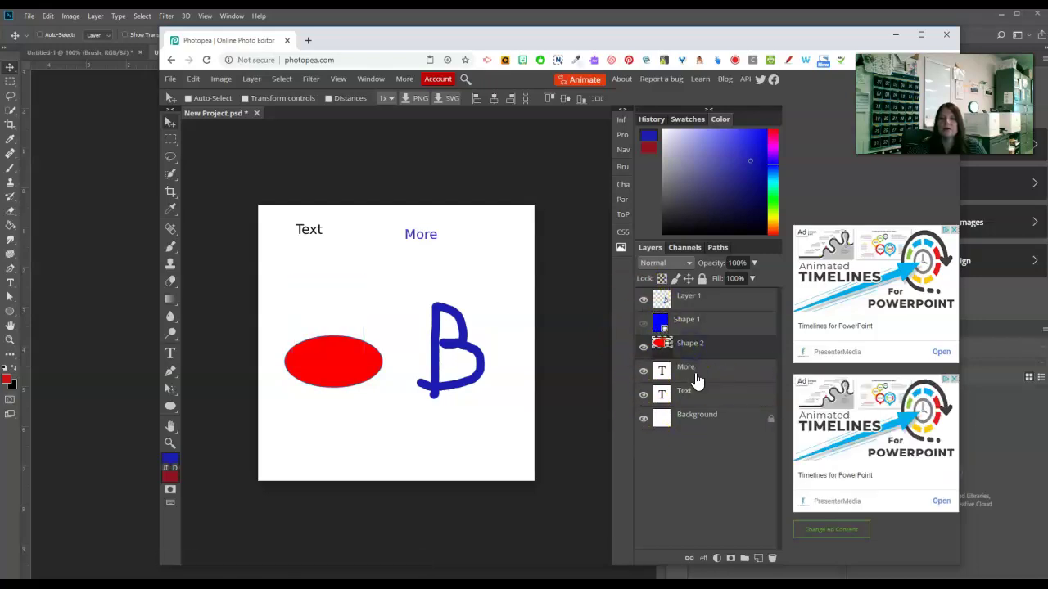
{"action": "left_click", "coordinate": [695, 379]}
{"action": "left_click", "coordinate": [642, 325]}
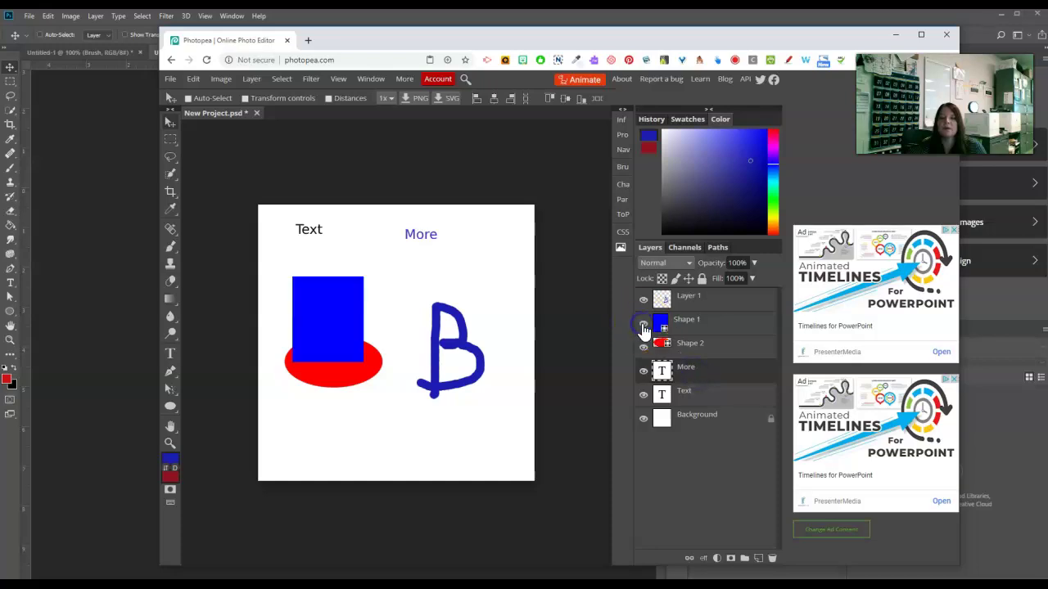
Step: Switch to Photoshop, examine the Untitled-2 example document and its layers, and return to Untitled-1
{"action": "left_click_drag", "start_coordinate": [375, 44], "coordinate": [208, 54]}
{"action": "left_click", "coordinate": [204, 53]}
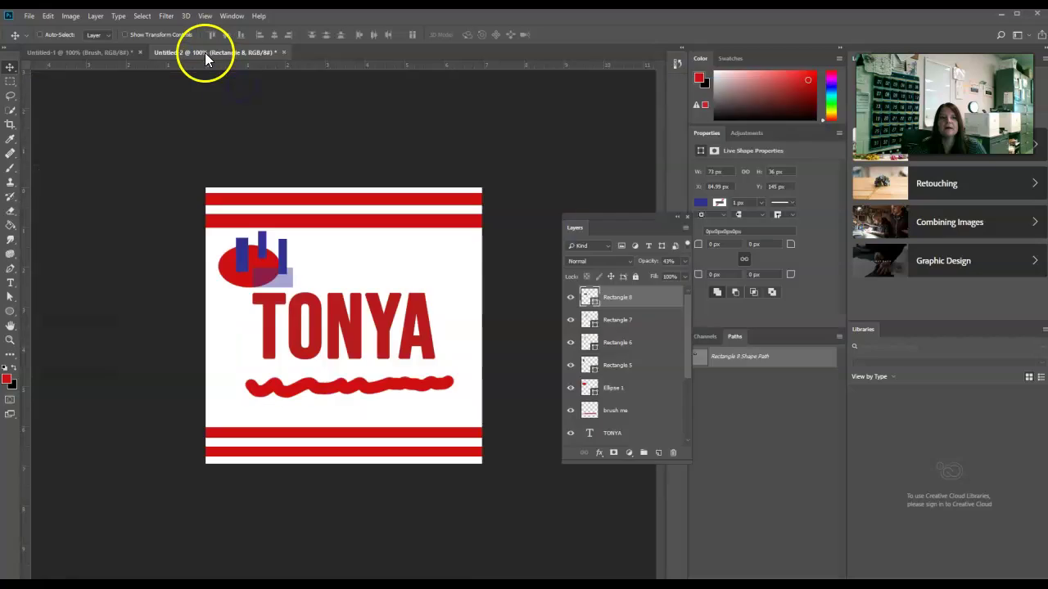
{"action": "left_click", "coordinate": [86, 51]}
{"action": "mouse_move", "coordinate": [685, 300]}
{"action": "left_mouse_down"}
{"action": "mouse_move", "coordinate": [613, 304]}
{"action": "mouse_move", "coordinate": [572, 348]}
{"action": "left_mouse_up"}
{"action": "left_click", "coordinate": [571, 348]}
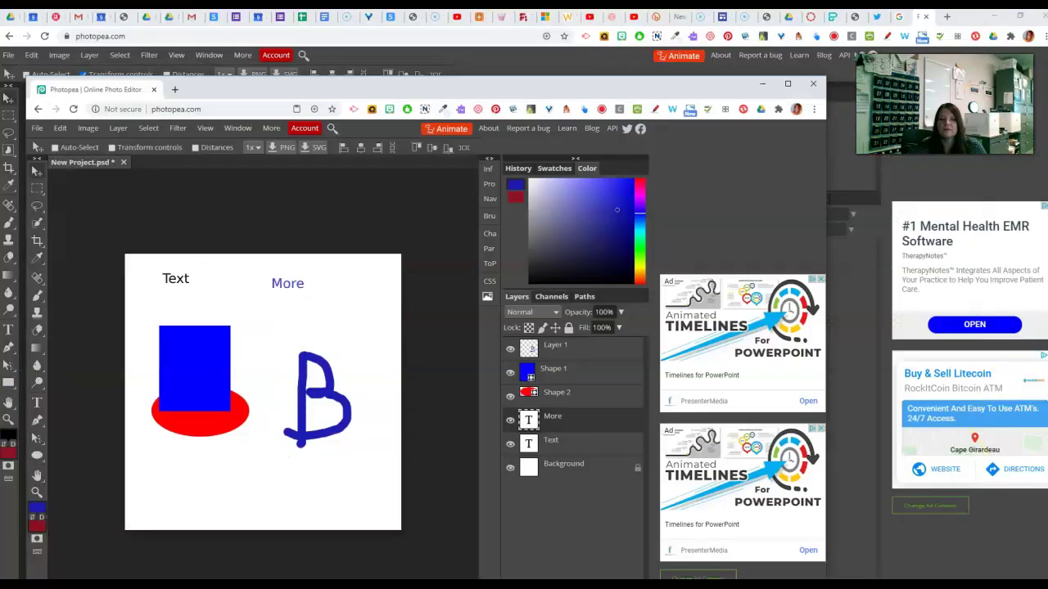
Step: Switch back to the Photopea project, shift the word "More" slightly, and select the Shape 1 layer
{"action": "left_click_drag", "start_coordinate": [477, 89], "coordinate": [510, 21]}
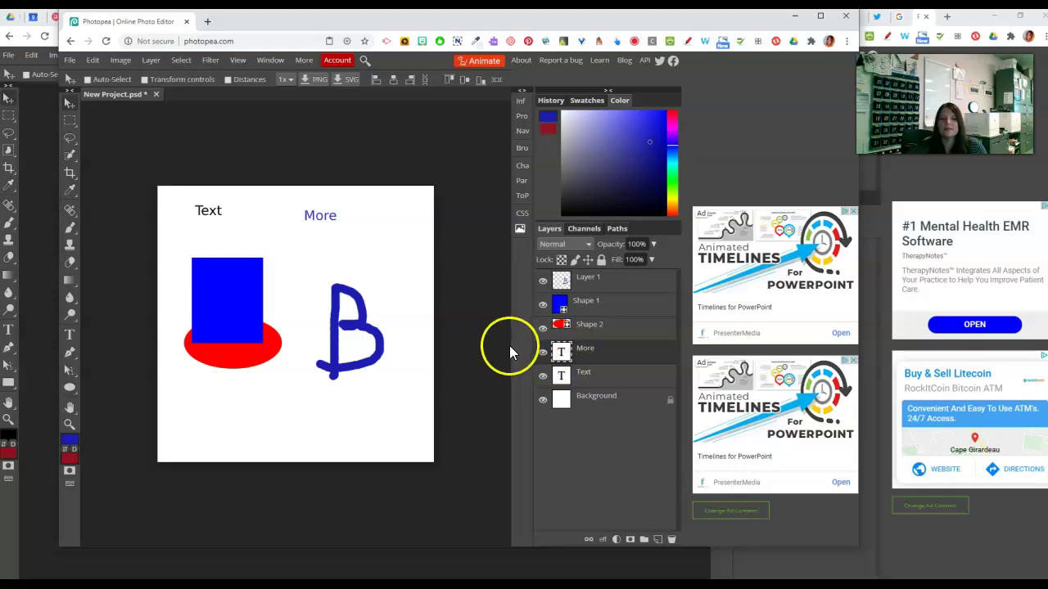
{"action": "left_click_drag", "start_coordinate": [222, 311], "coordinate": [245, 327]}
{"action": "left_click", "coordinate": [586, 301]}
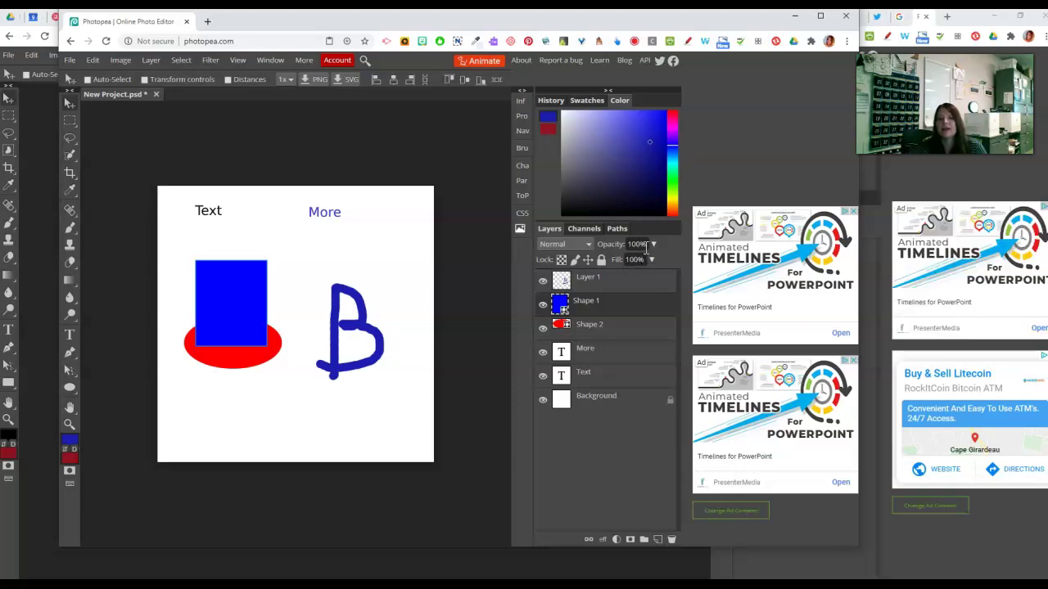
Step: Reduce the opacity of the Shape 1 layer to 60% and nudge the rectangle slightly over the ellipse
{"action": "left_click", "coordinate": [617, 244]}
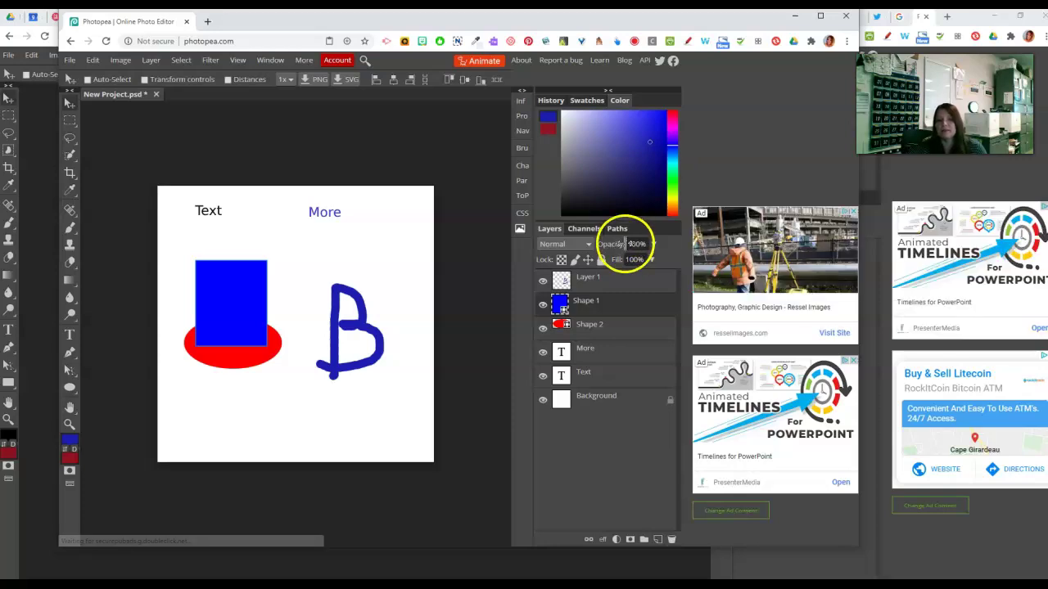
{"action": "left_click", "coordinate": [626, 243]}
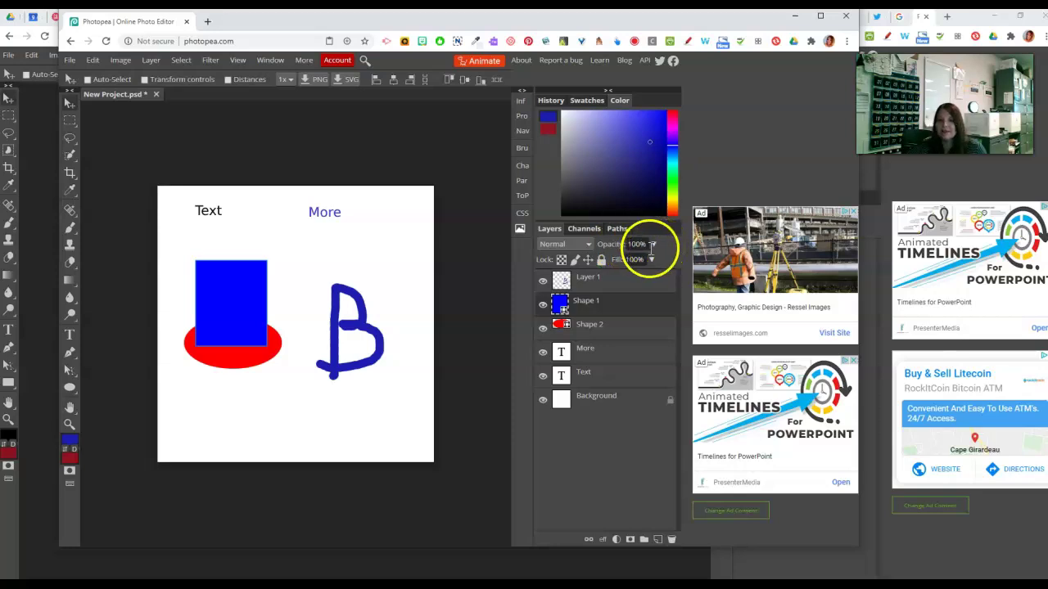
{"action": "left_click_drag", "start_coordinate": [627, 238], "coordinate": [616, 246]}
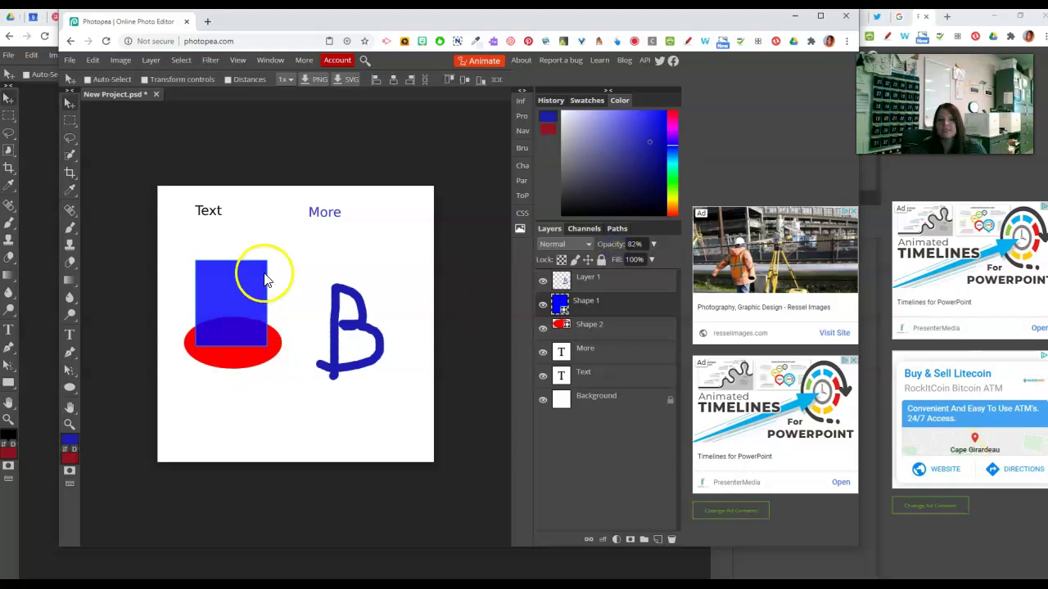
{"action": "left_click_drag", "start_coordinate": [627, 244], "coordinate": [599, 250]}
{"action": "mouse_move", "coordinate": [244, 298]}
{"action": "left_mouse_down"}
{"action": "mouse_move", "coordinate": [249, 345]}
{"action": "mouse_move", "coordinate": [247, 299]}
{"action": "left_mouse_up"}
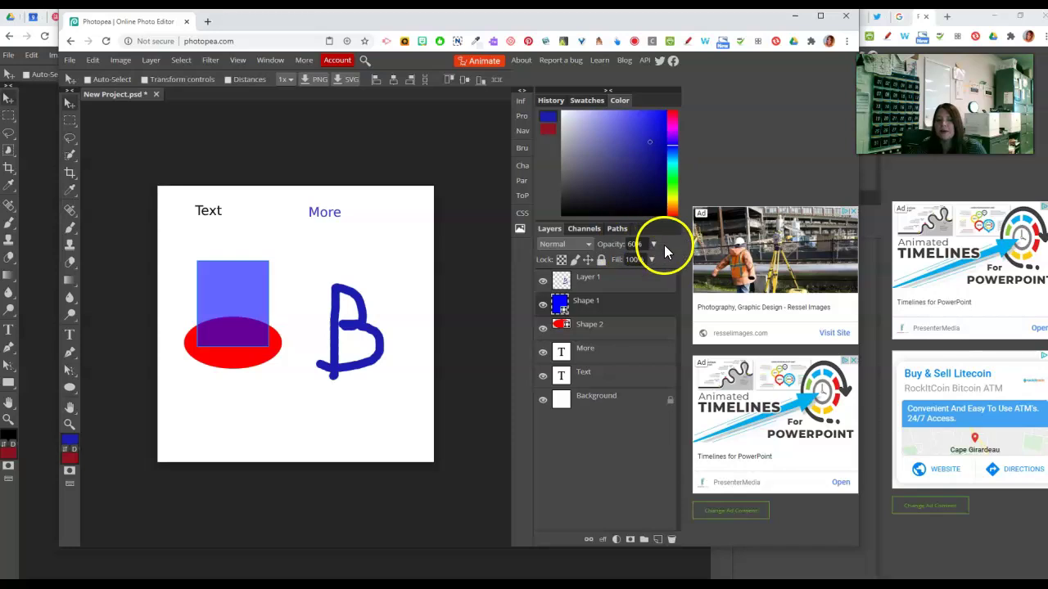
Step: Draw a small blue ellipse near the bottom of the canvas and delete its layer
{"action": "left_click", "coordinate": [623, 475]}
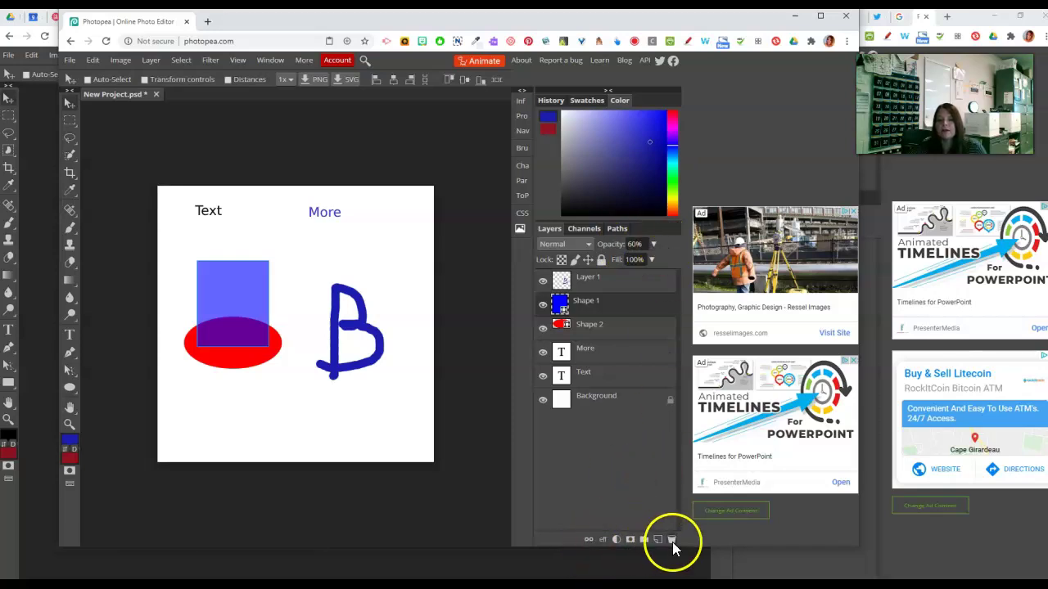
{"action": "left_click", "coordinate": [72, 386]}
{"action": "left_click_drag", "start_coordinate": [268, 407], "coordinate": [335, 428]}
{"action": "left_click_drag", "start_coordinate": [571, 362], "coordinate": [631, 309]}
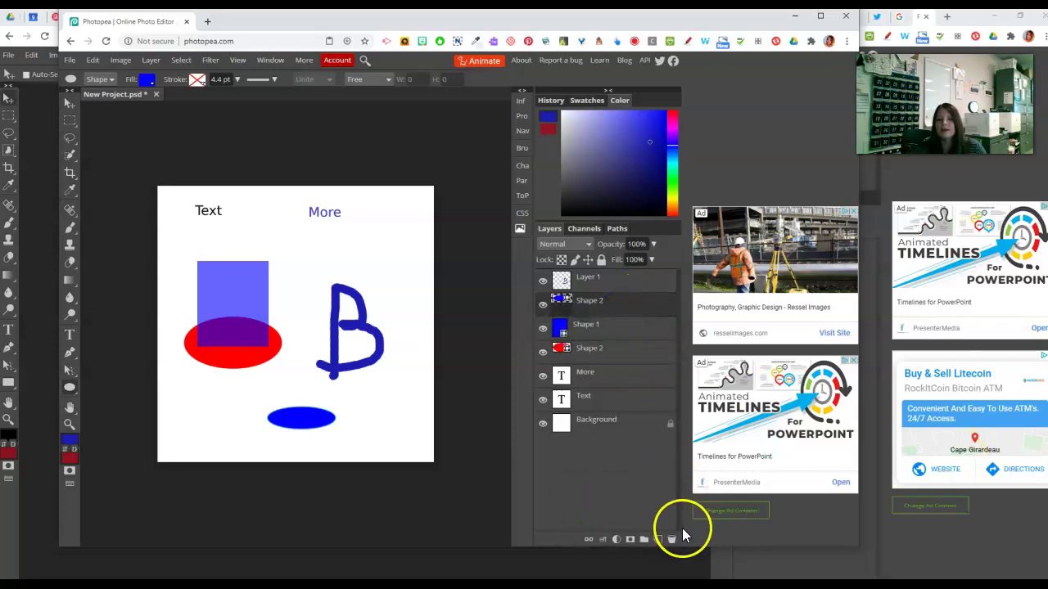
{"action": "left_click", "coordinate": [671, 540]}
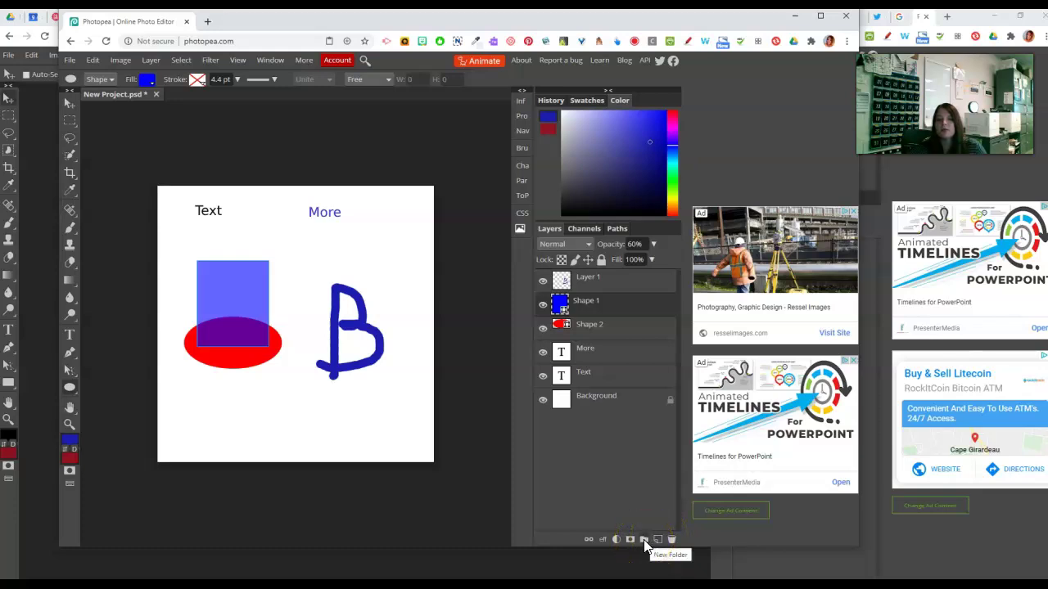
Step: Group the Shape 1 and Shape 2 layers in a new folder, then collapse and expand it
{"action": "left_click_drag", "start_coordinate": [564, 303], "coordinate": [643, 541]}
{"action": "left_click_drag", "start_coordinate": [627, 367], "coordinate": [600, 304]}
{"action": "left_click_drag", "start_coordinate": [589, 347], "coordinate": [600, 325]}
{"action": "left_click", "coordinate": [557, 300]}
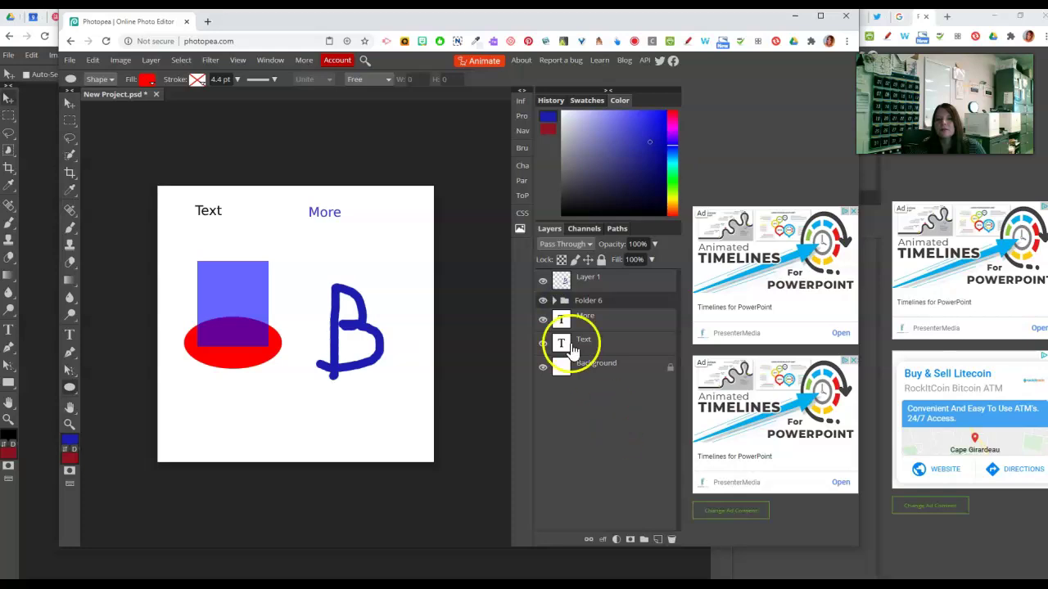
{"action": "left_click", "coordinate": [554, 300]}
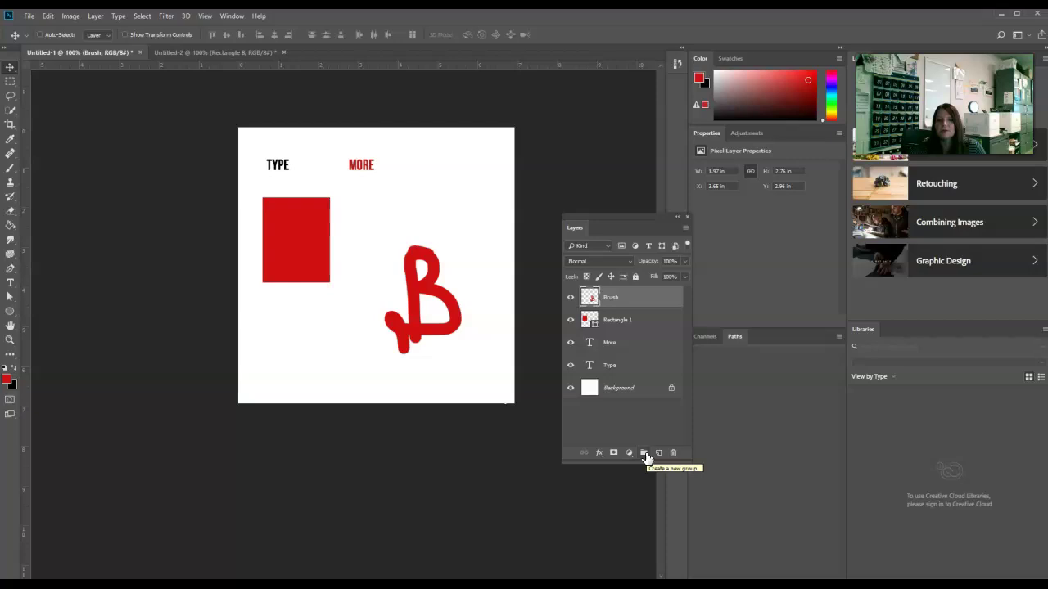
Step: Create a new group just above the Background layer and draw a blue ellipse about 73 by 119 px inside it
{"action": "left_click", "coordinate": [644, 455]}
{"action": "left_click_drag", "start_coordinate": [618, 295], "coordinate": [624, 390]}
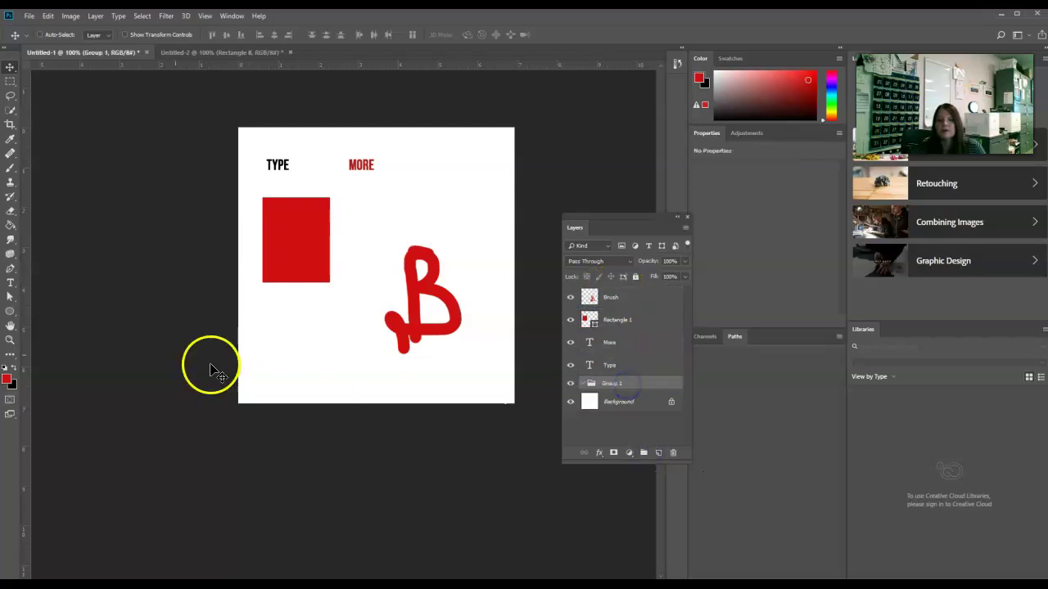
{"action": "left_click", "coordinate": [9, 311]}
{"action": "left_click_drag", "start_coordinate": [343, 315], "coordinate": [381, 379]}
{"action": "left_click", "coordinate": [619, 420]}
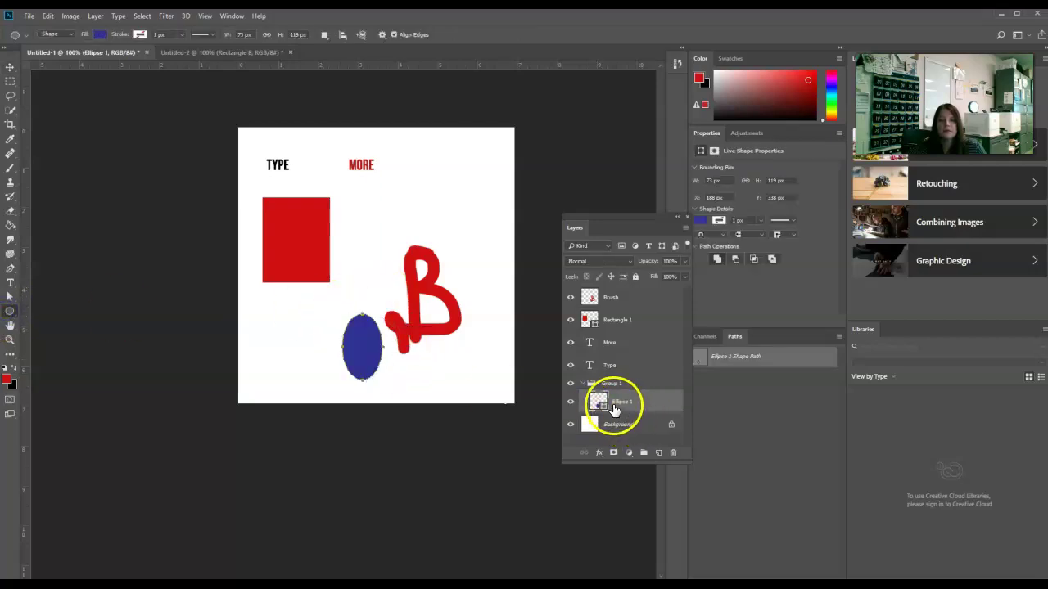
Step: Collapse and expand Group 1, and hide and show the whole group along with its ellipse
{"action": "left_click", "coordinate": [581, 384]}
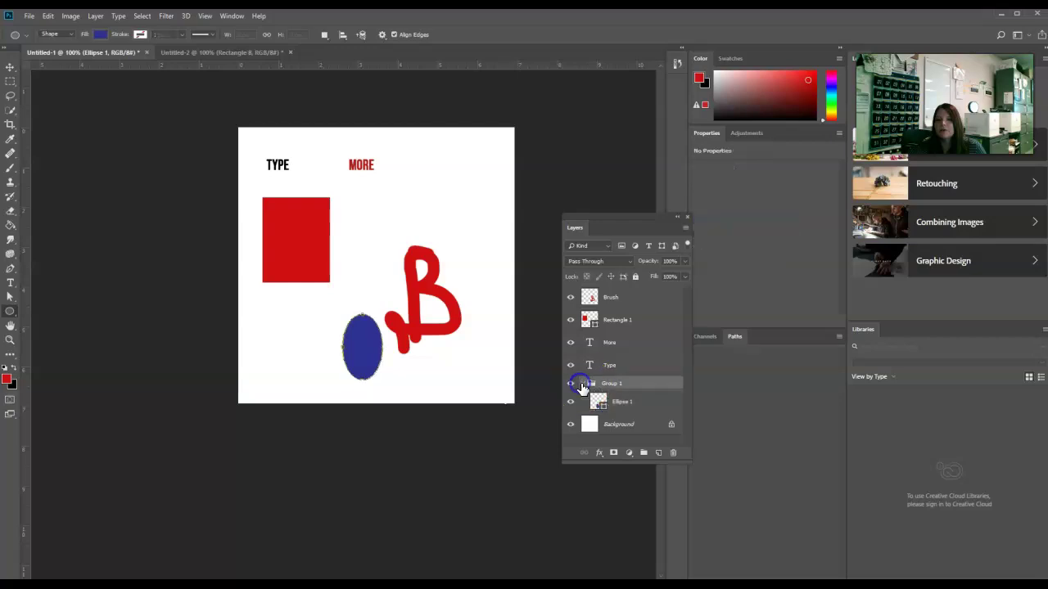
{"action": "left_click", "coordinate": [582, 383]}
{"action": "left_click", "coordinate": [582, 383]}
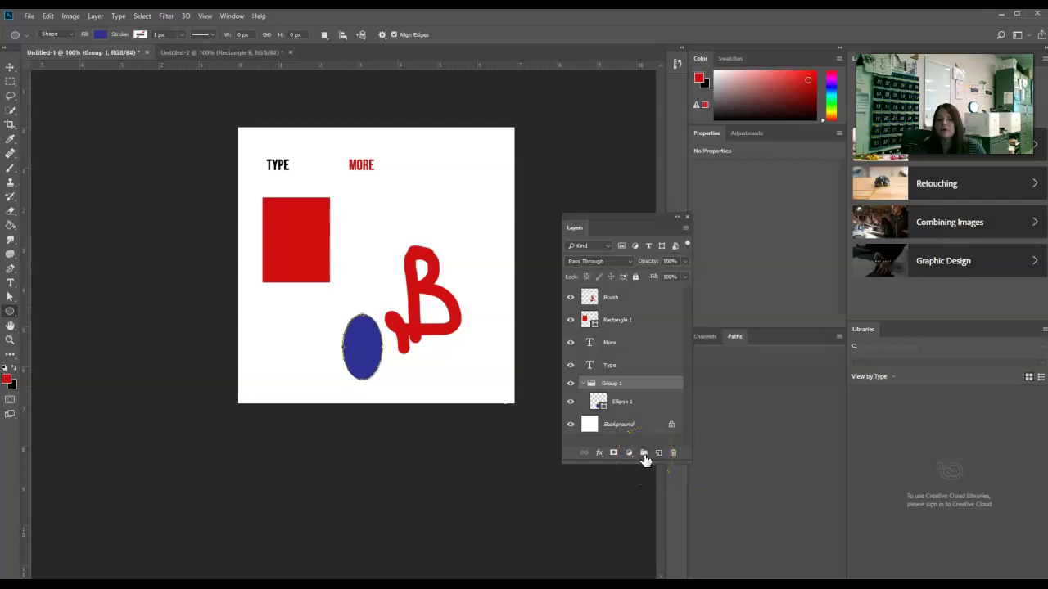
{"action": "left_click_drag", "start_coordinate": [618, 403], "coordinate": [577, 388]}
{"action": "left_click", "coordinate": [572, 385]}
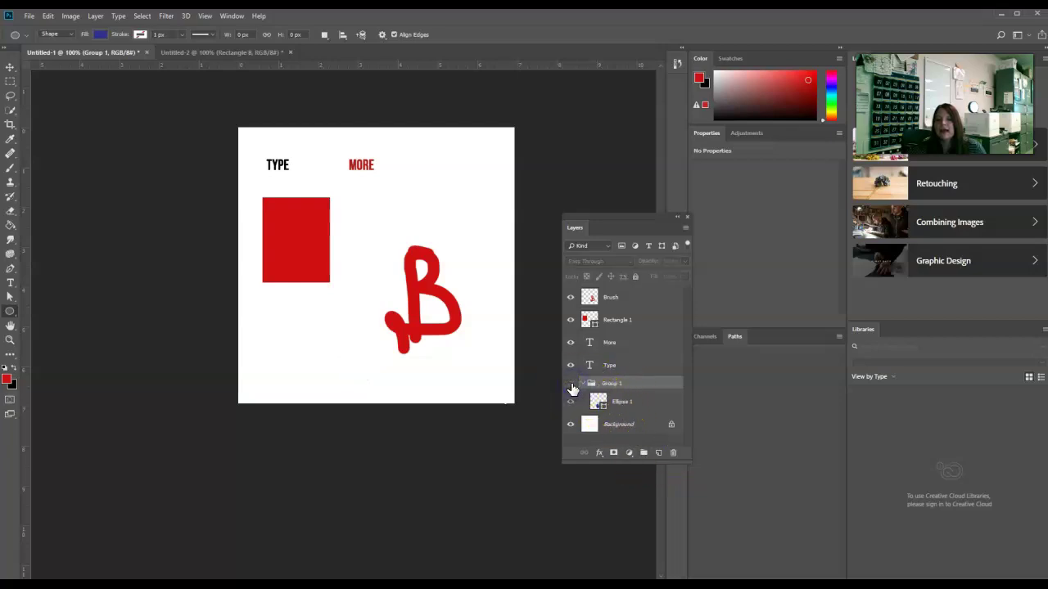
{"action": "left_click", "coordinate": [572, 385]}
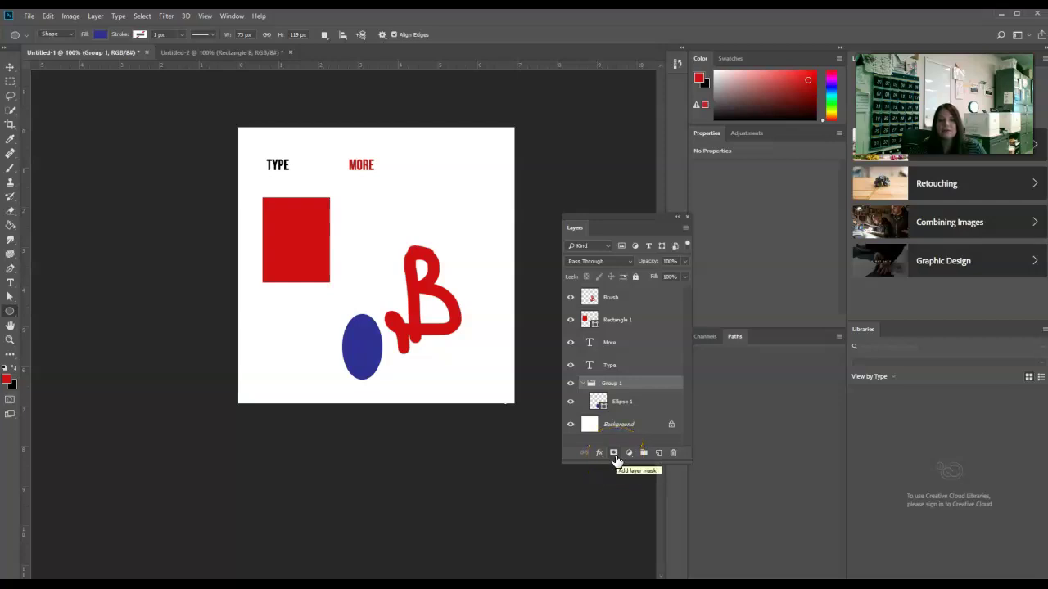
Step: Add a layer mask to the Brush layer and remove it again, applying it to the layer
{"action": "left_click", "coordinate": [620, 299]}
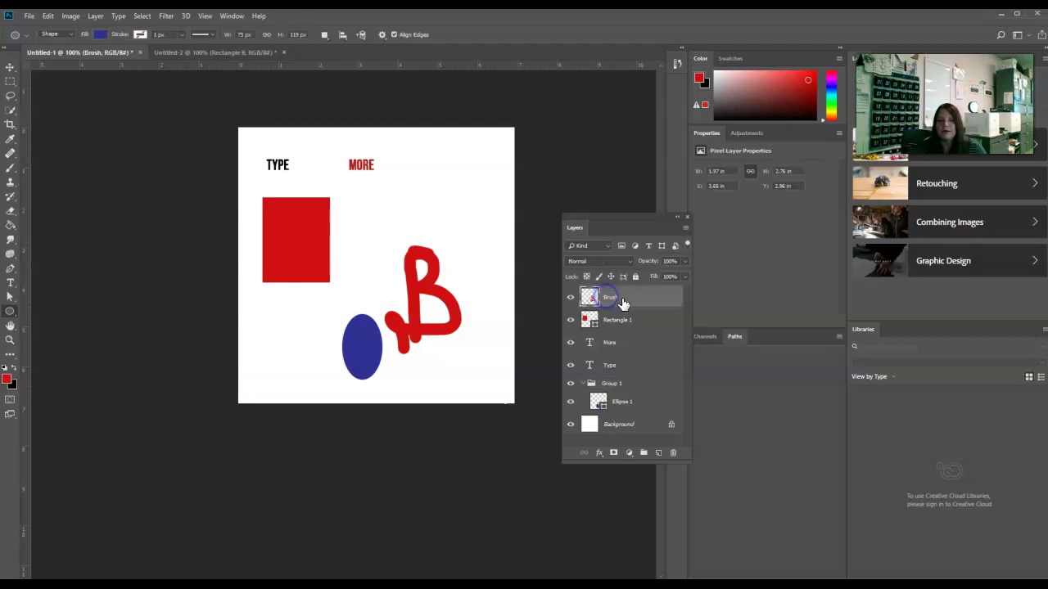
{"action": "left_click", "coordinate": [614, 453]}
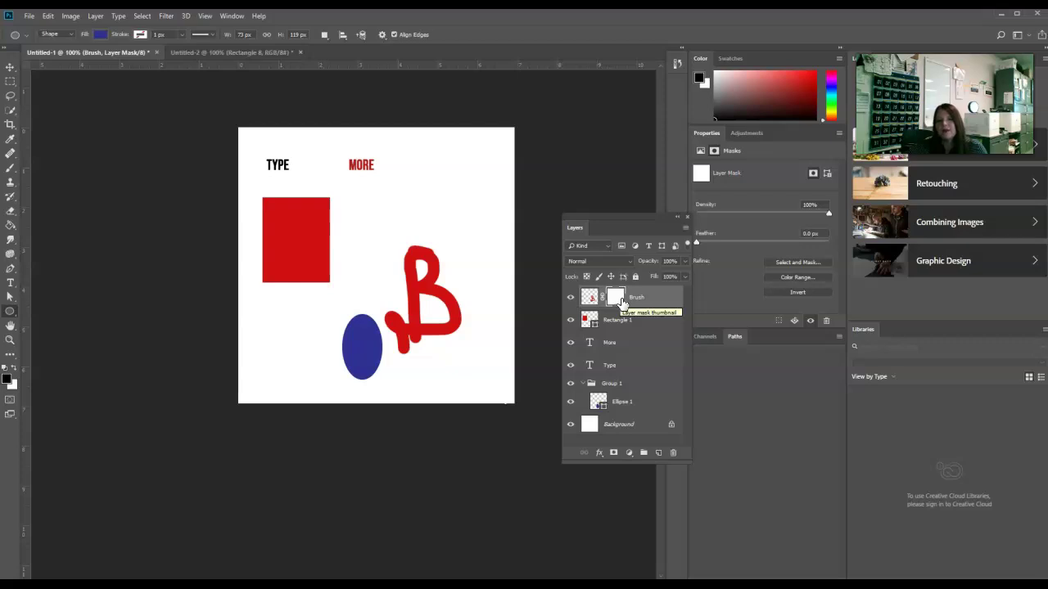
{"action": "mouse_move", "coordinate": [620, 300]}
{"action": "left_mouse_down"}
{"action": "mouse_move", "coordinate": [622, 315]}
{"action": "mouse_move", "coordinate": [592, 280]}
{"action": "mouse_move", "coordinate": [589, 299]}
{"action": "mouse_move", "coordinate": [618, 300]}
{"action": "mouse_move", "coordinate": [618, 461]}
{"action": "mouse_move", "coordinate": [615, 297]}
{"action": "mouse_move", "coordinate": [673, 453]}
{"action": "left_mouse_up"}
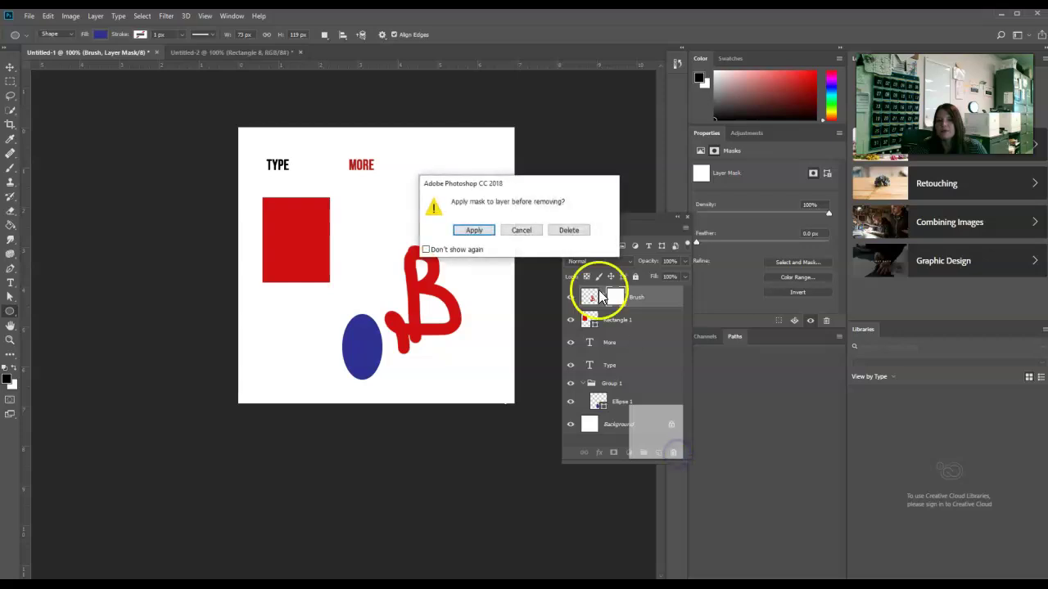
{"action": "left_click", "coordinate": [473, 231]}
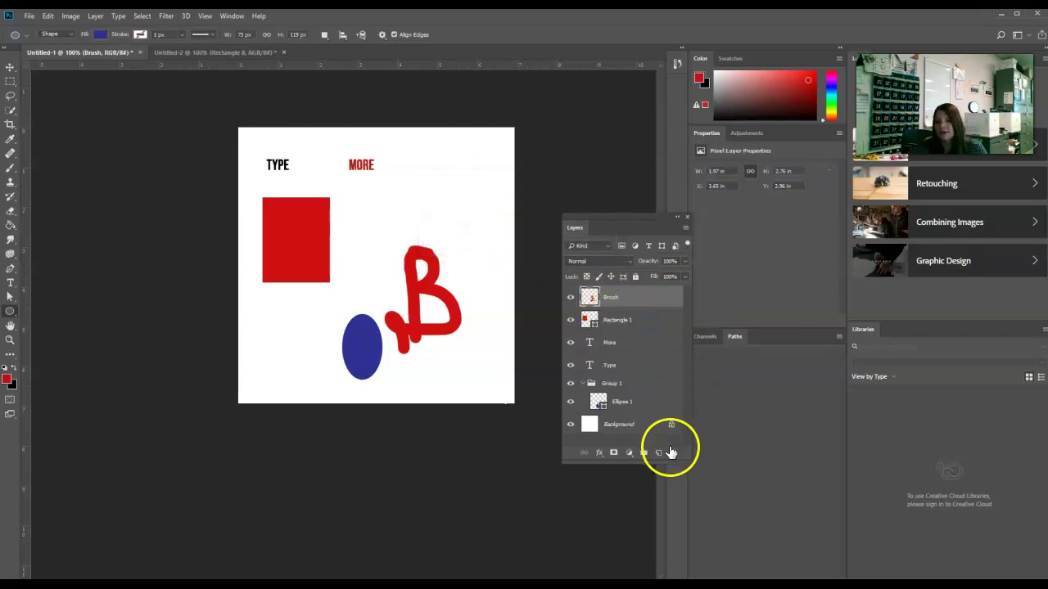
{"action": "left_click", "coordinate": [613, 455]}
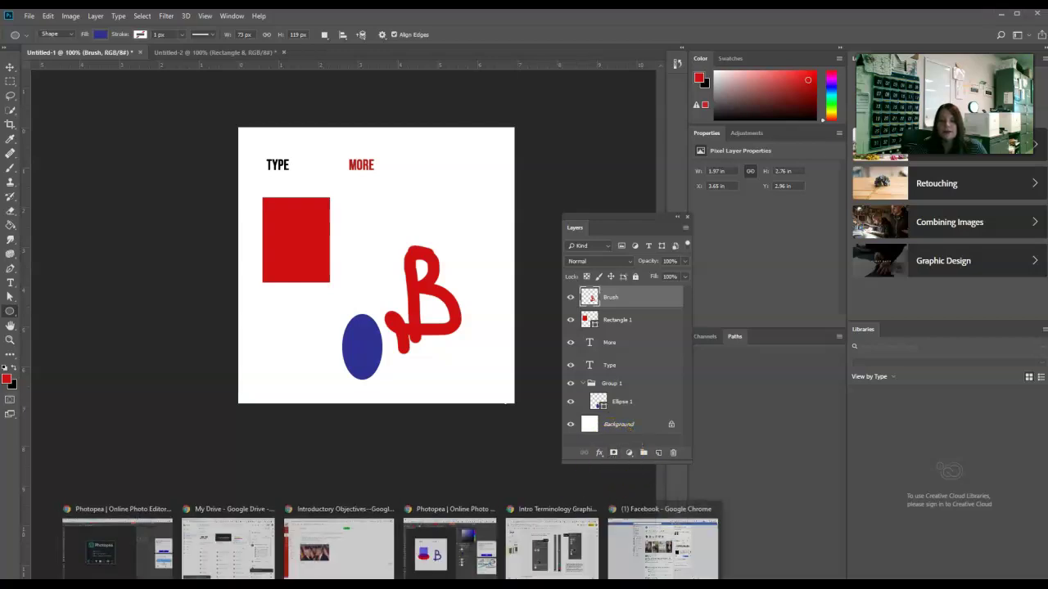
Step: Switch to the Photopea project, add a layer mask to Layer 1, and delete that mask
{"action": "left_click", "coordinate": [428, 554]}
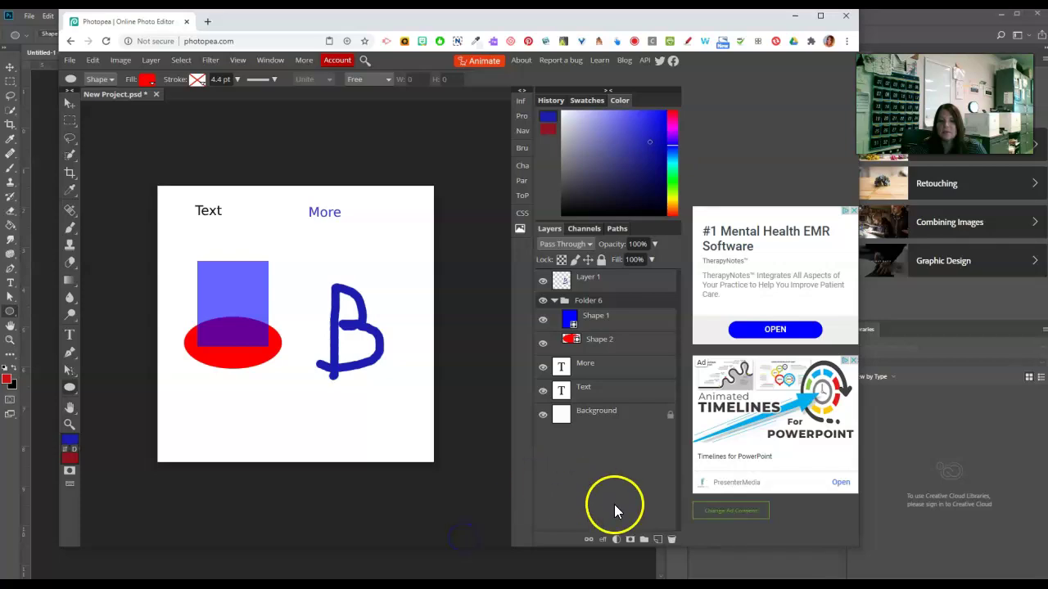
{"action": "left_click", "coordinate": [600, 288]}
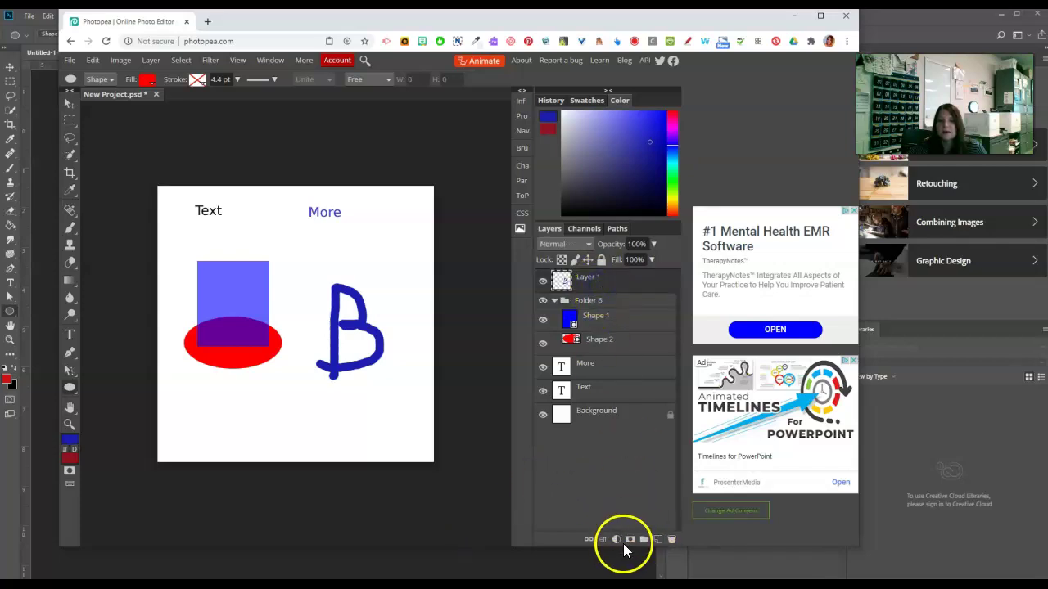
{"action": "left_click", "coordinate": [630, 541]}
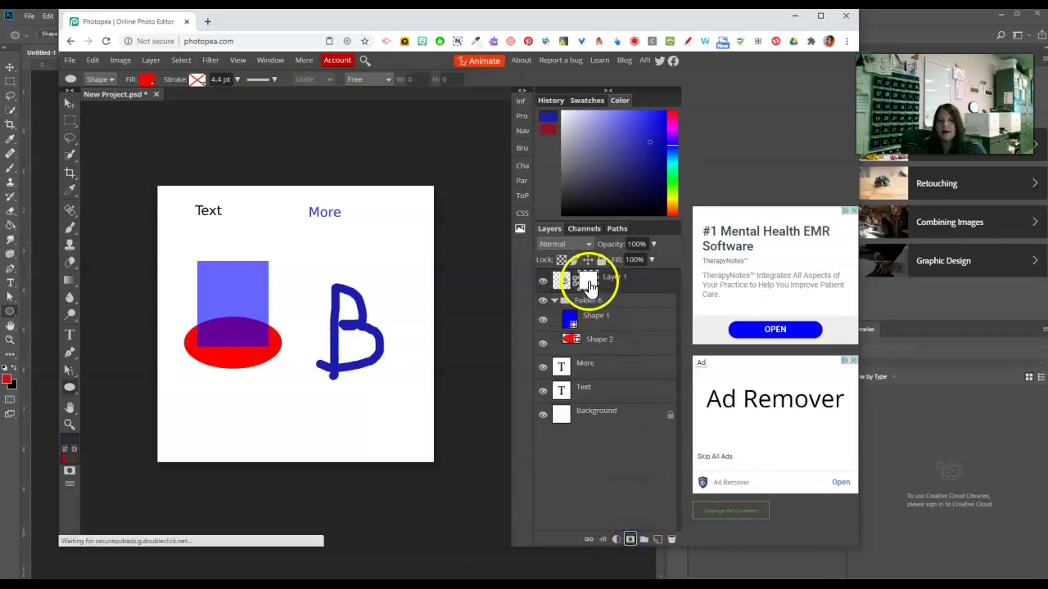
{"action": "left_click", "coordinate": [671, 540]}
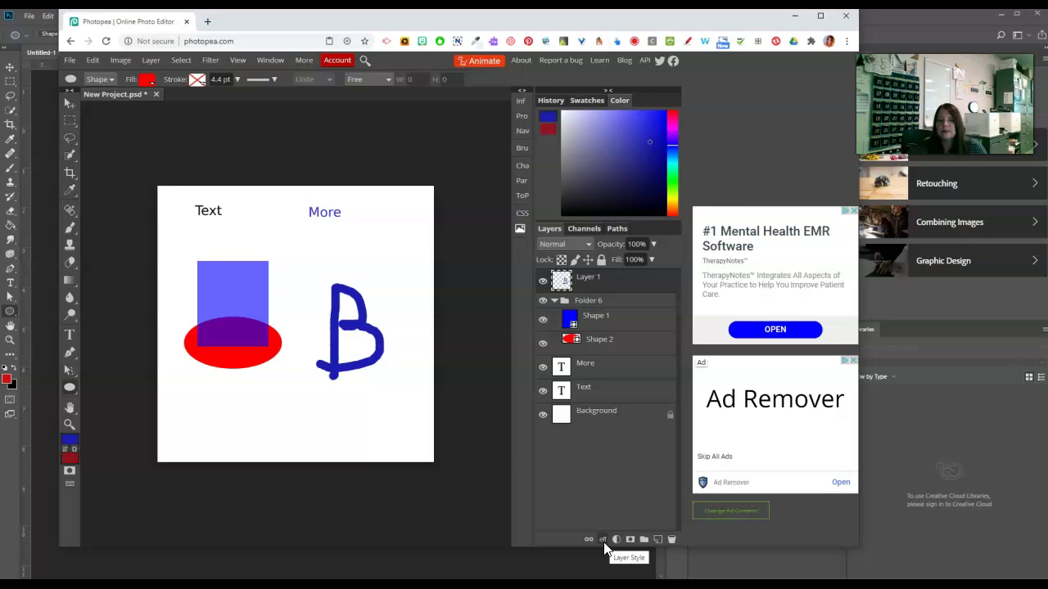
Step: Return to Photoshop, look through the available layer effects for the Brush layer, and hide and show that layer
{"action": "left_click", "coordinate": [48, 117]}
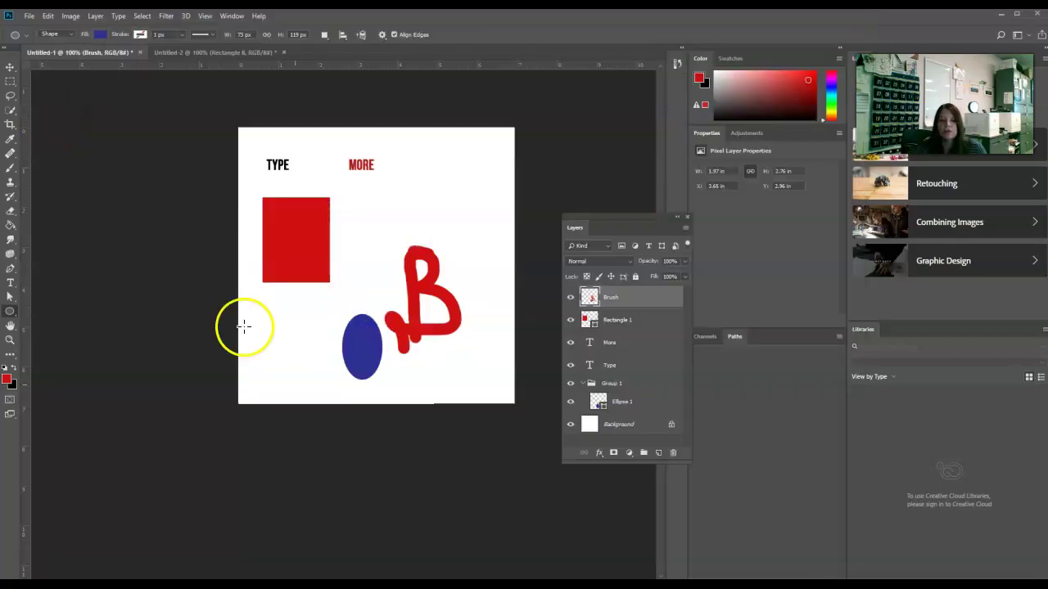
{"action": "left_click", "coordinate": [599, 454]}
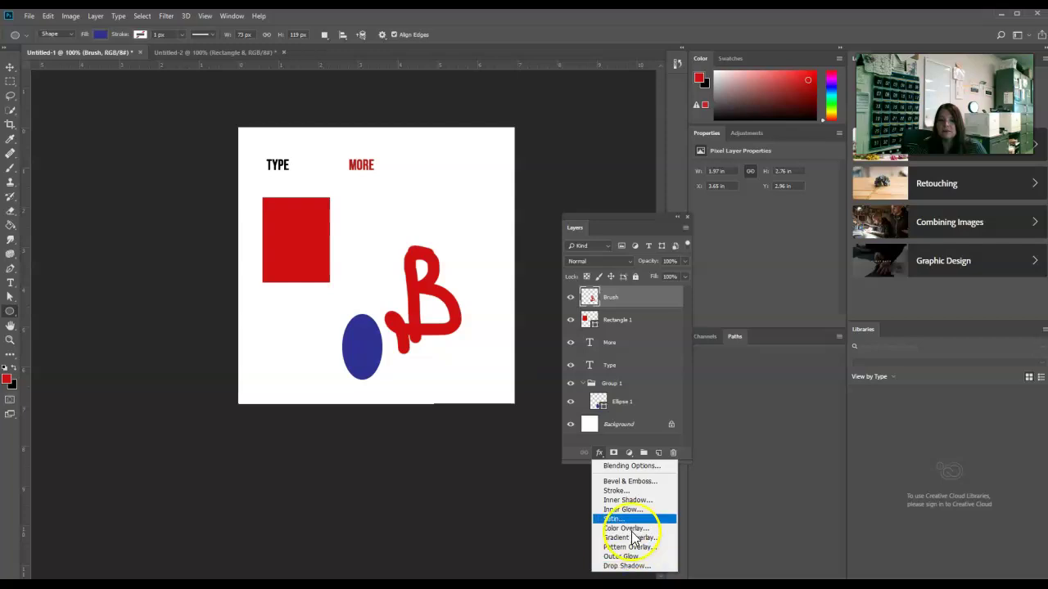
{"action": "left_click", "coordinate": [613, 299]}
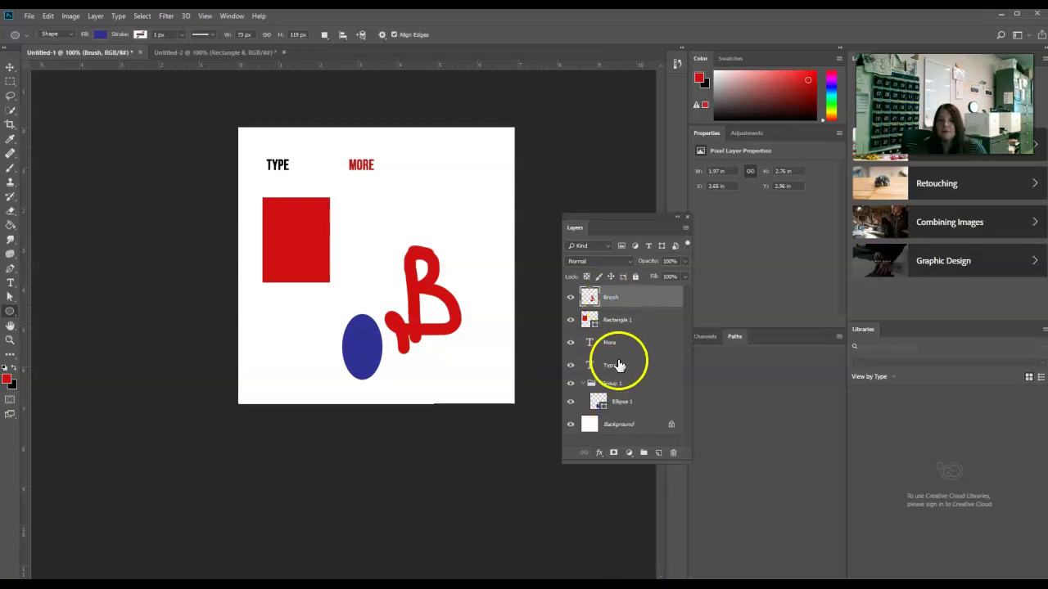
{"action": "left_click", "coordinate": [570, 297]}
{"action": "left_click", "coordinate": [570, 297]}
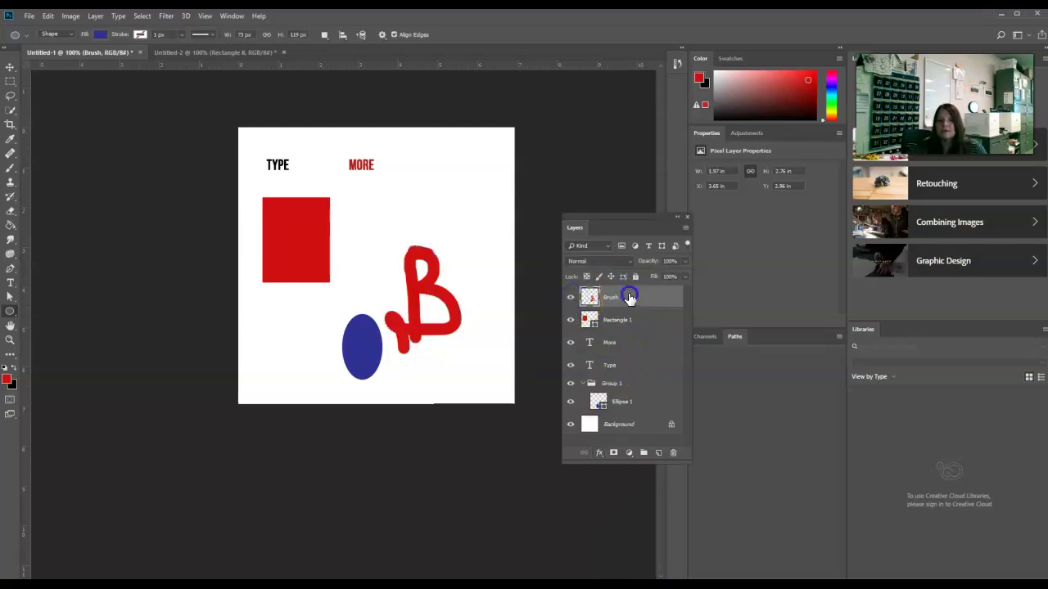
Step: Add a black Stroke effect to the Brush layer with a size of 7 px and its position set to Inside
{"action": "left_click", "coordinate": [599, 454]}
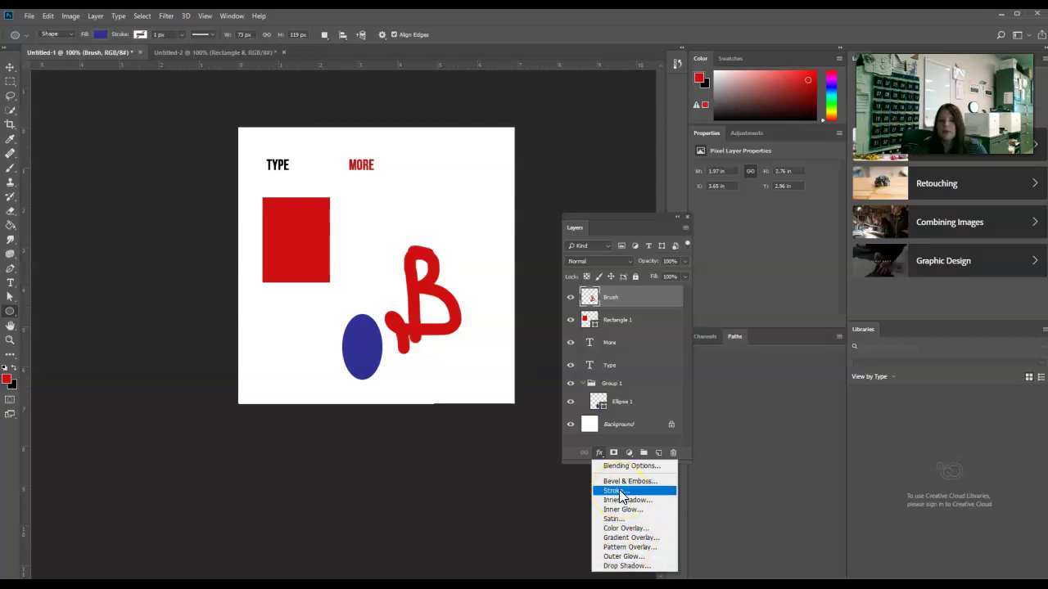
{"action": "left_click", "coordinate": [619, 491]}
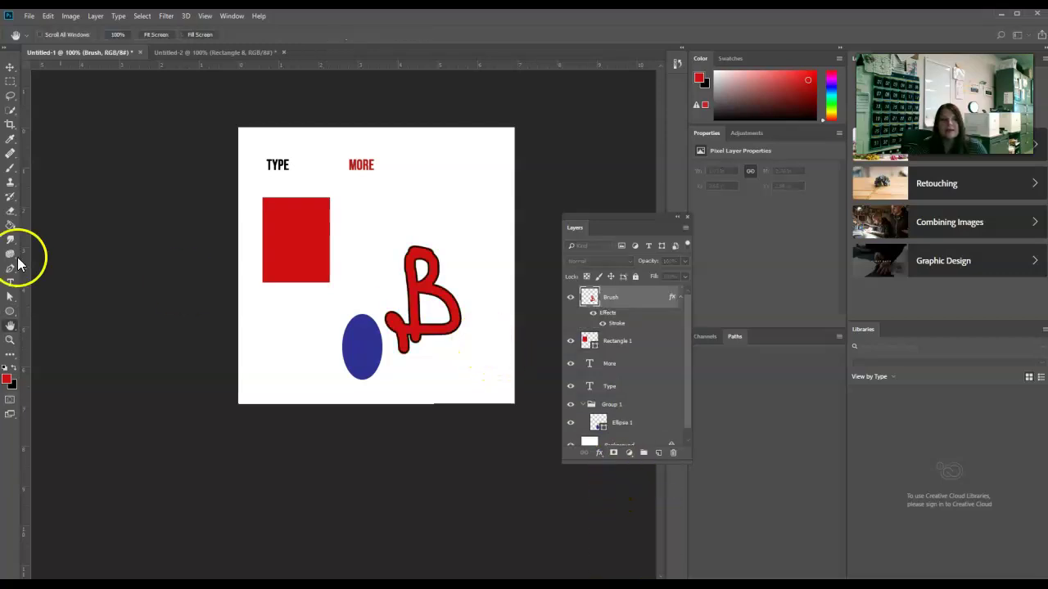
{"action": "mouse_move", "coordinate": [283, 131]}
{"action": "left_mouse_down"}
{"action": "mouse_move", "coordinate": [603, 40]}
{"action": "mouse_move", "coordinate": [753, 250]}
{"action": "mouse_move", "coordinate": [791, 283]}
{"action": "mouse_move", "coordinate": [793, 270]}
{"action": "left_mouse_up"}
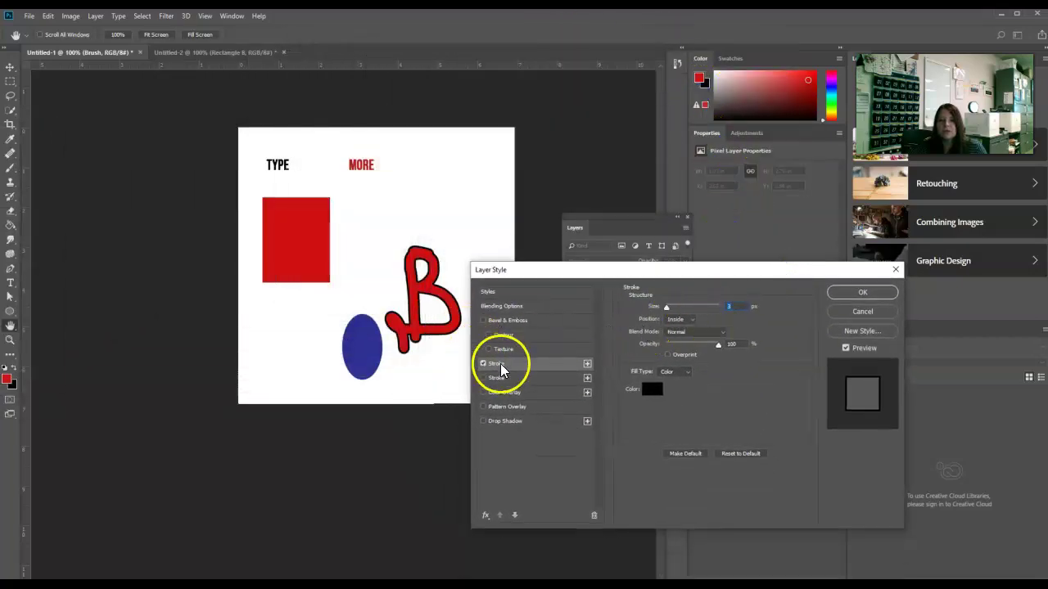
{"action": "left_click_drag", "start_coordinate": [667, 307], "coordinate": [673, 307]}
{"action": "left_click", "coordinate": [675, 320]}
{"action": "left_click", "coordinate": [676, 326]}
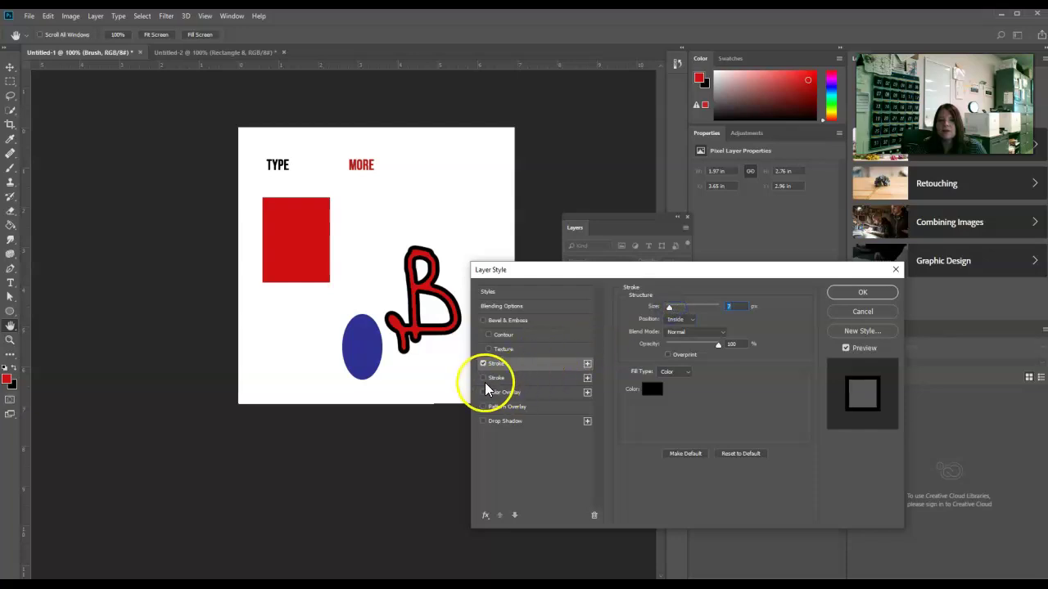
Step: Add Bevel & Emboss and Drop Shadow to the Brush layer, resetting the shadow to defaults, increasing its size and setting its spread to 27%
{"action": "left_click", "coordinate": [500, 322]}
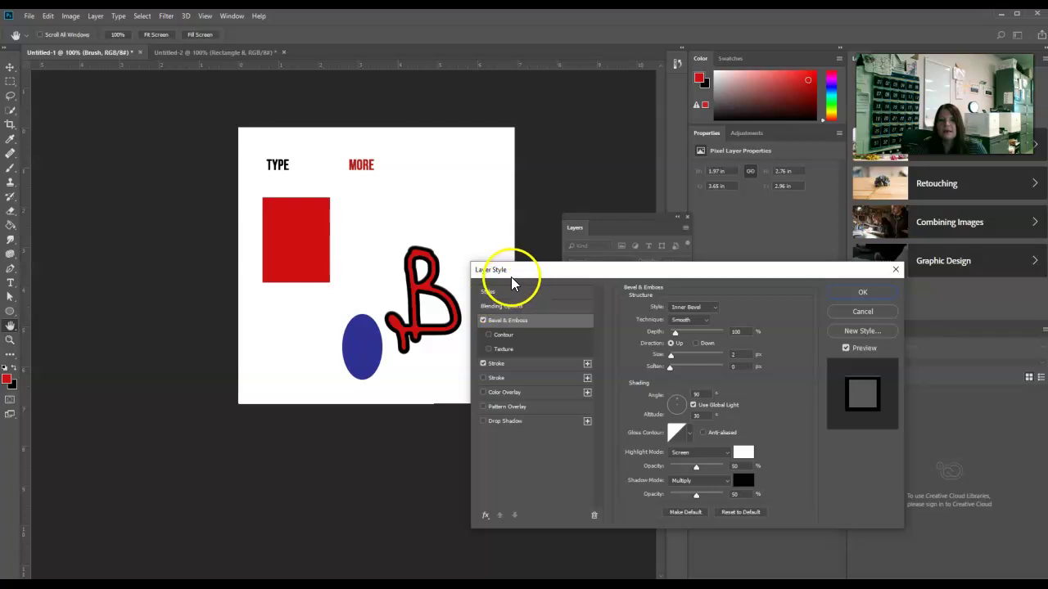
{"action": "left_click_drag", "start_coordinate": [514, 270], "coordinate": [518, 202]}
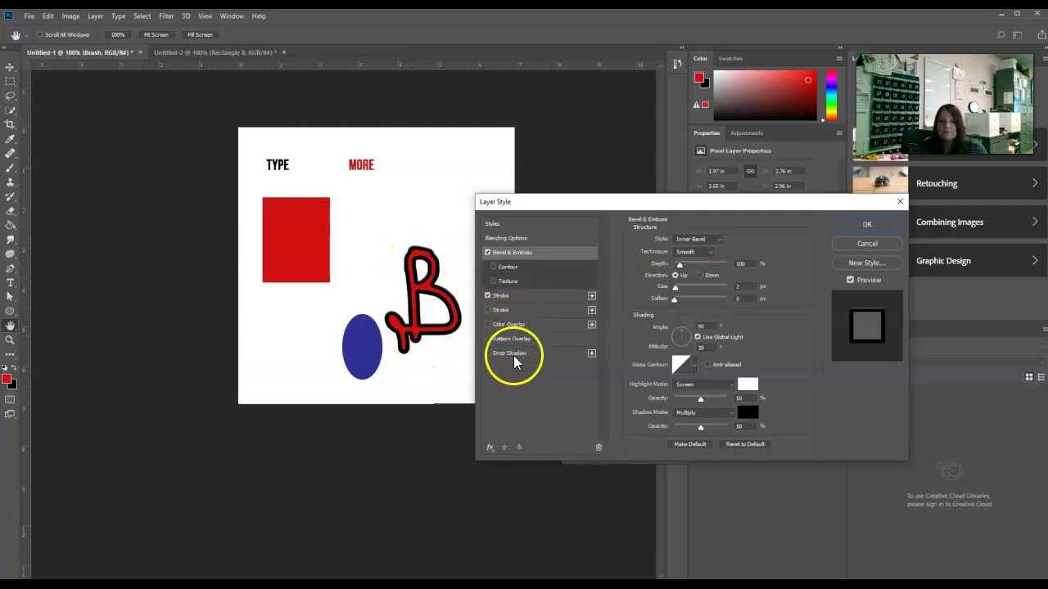
{"action": "left_click", "coordinate": [514, 355]}
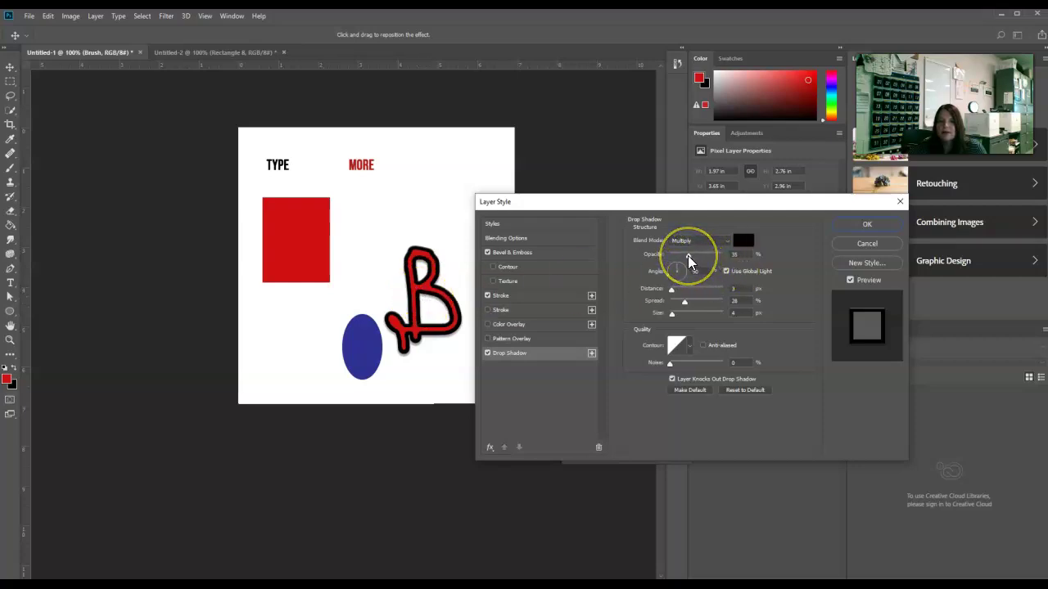
{"action": "left_click", "coordinate": [731, 391]}
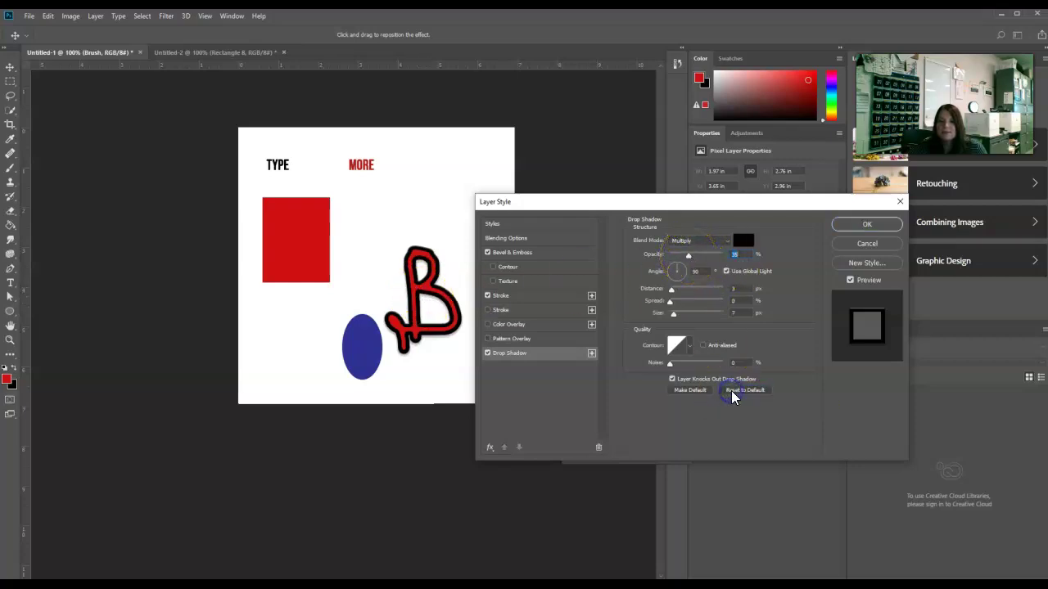
{"action": "left_click_drag", "start_coordinate": [674, 312], "coordinate": [685, 303]}
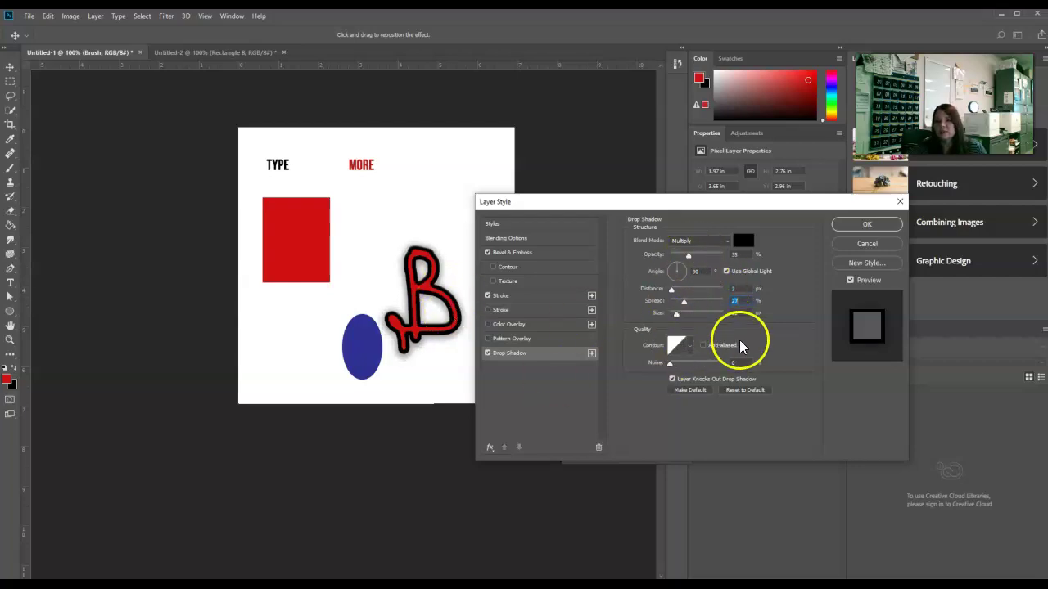
{"action": "left_click", "coordinate": [866, 226]}
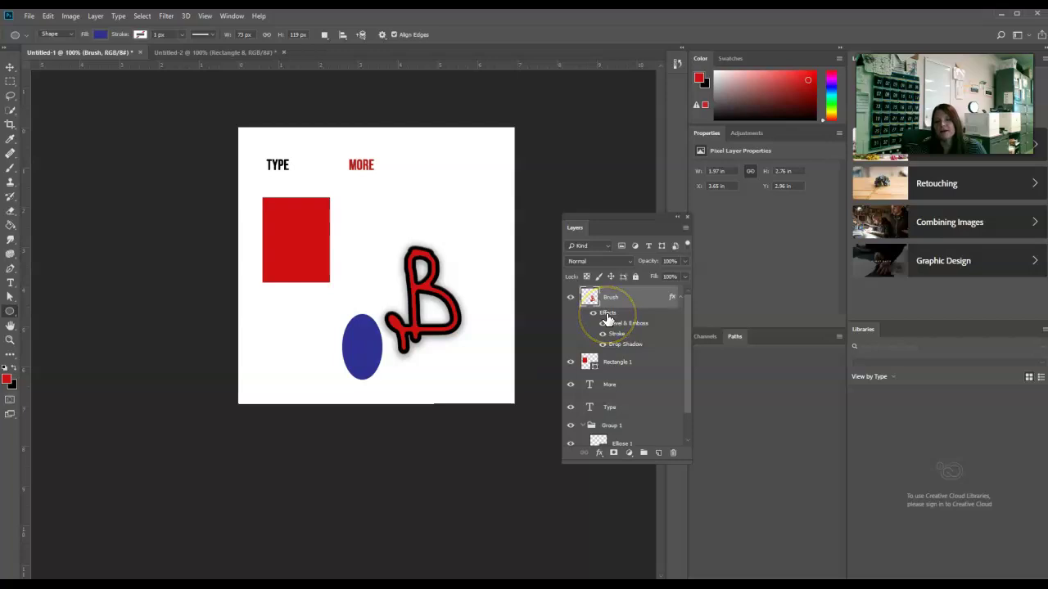
Step: Hide and show the Bevel & Emboss and Stroke effects on the Brush layer
{"action": "left_click", "coordinate": [605, 326]}
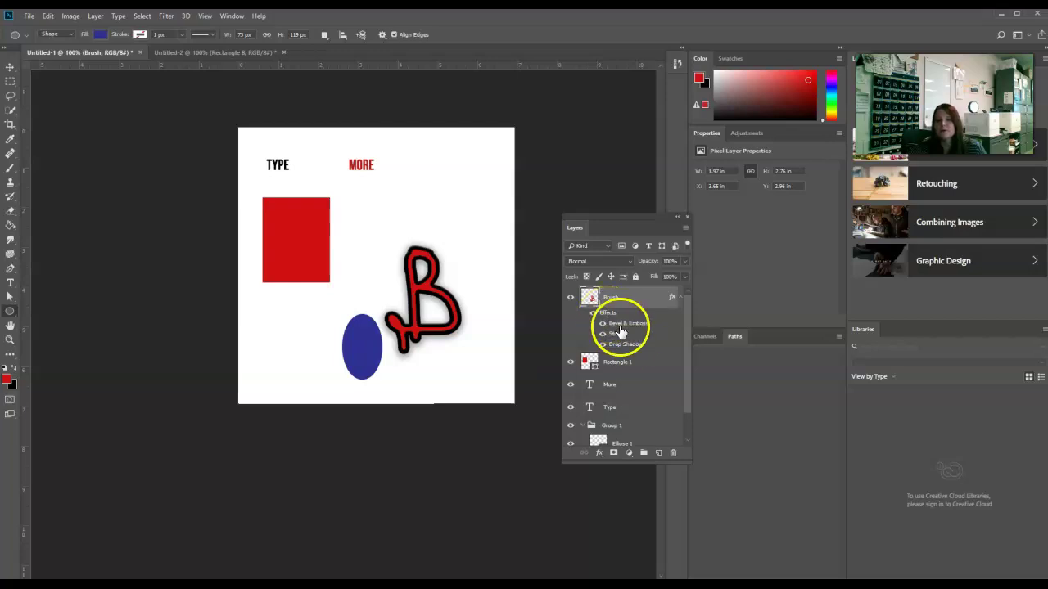
{"action": "left_click", "coordinate": [604, 335]}
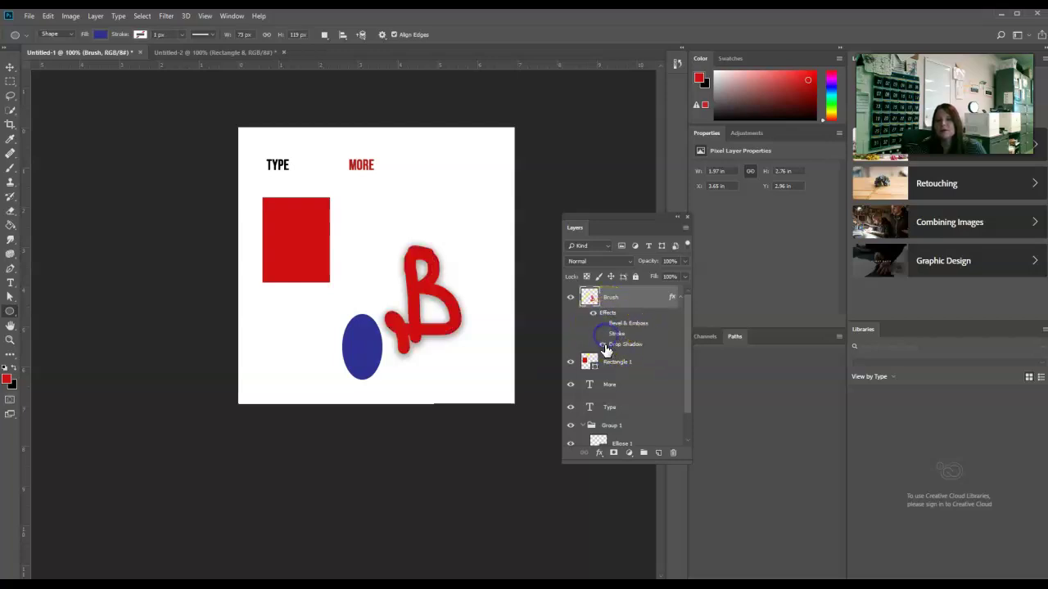
{"action": "left_click", "coordinate": [602, 334]}
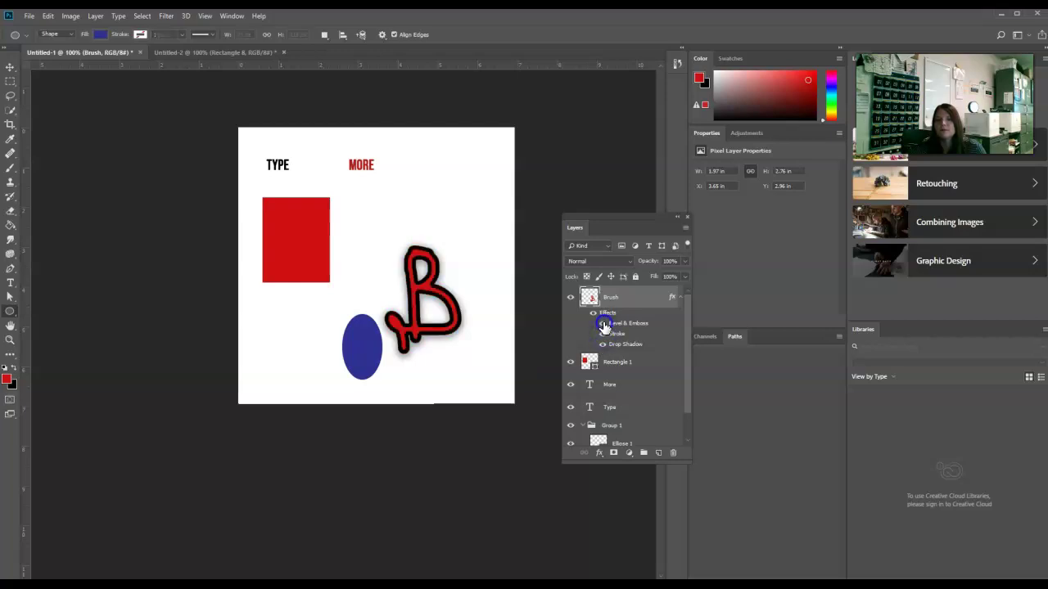
{"action": "left_click", "coordinate": [623, 313]}
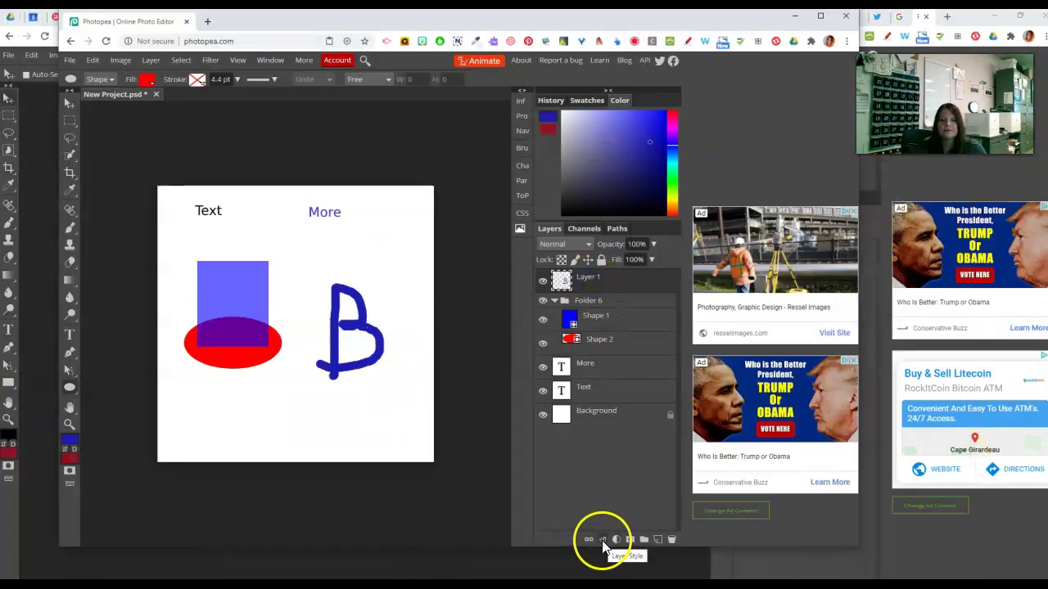
Step: In Photopea, add a near-black Stroke effect to Layer 1 with a size of 11 px, positioned Outside
{"action": "left_click", "coordinate": [602, 540]}
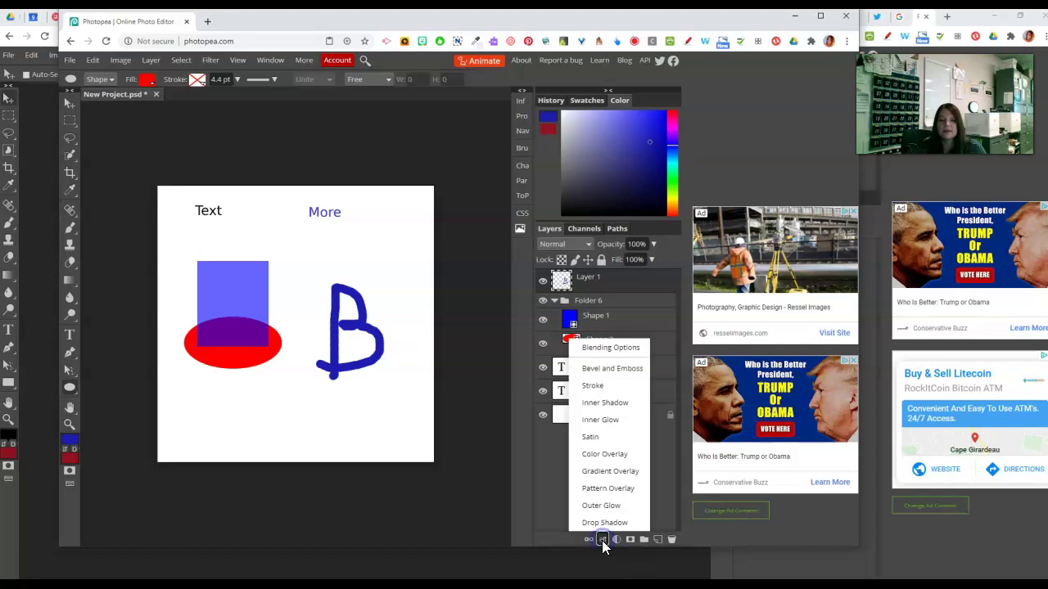
{"action": "left_click", "coordinate": [604, 389]}
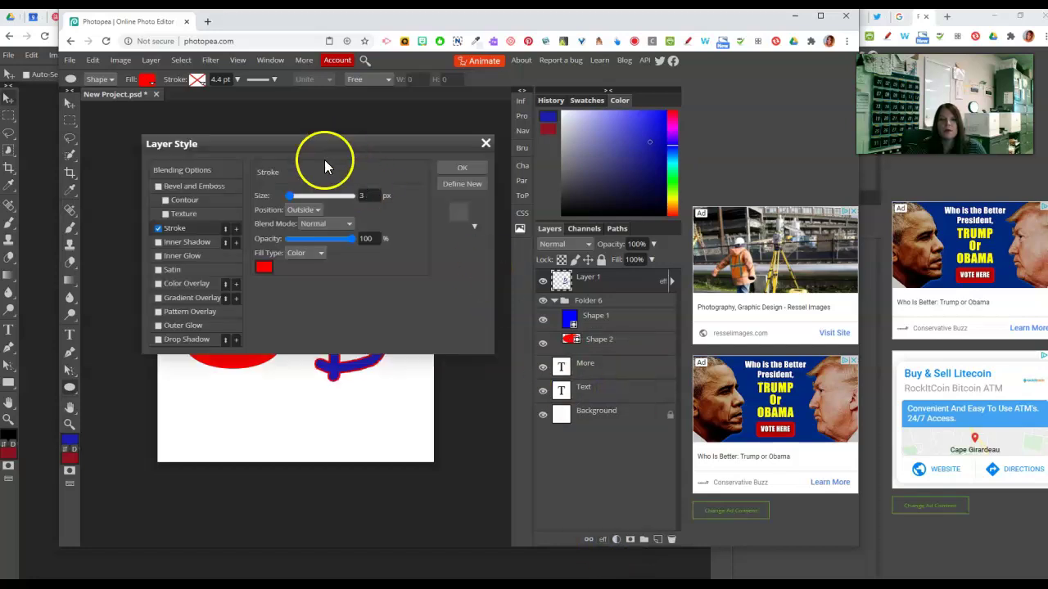
{"action": "mouse_move", "coordinate": [319, 143]}
{"action": "left_mouse_down"}
{"action": "mouse_move", "coordinate": [374, 151]}
{"action": "mouse_move", "coordinate": [568, 126]}
{"action": "left_mouse_up"}
{"action": "left_click", "coordinate": [511, 249]}
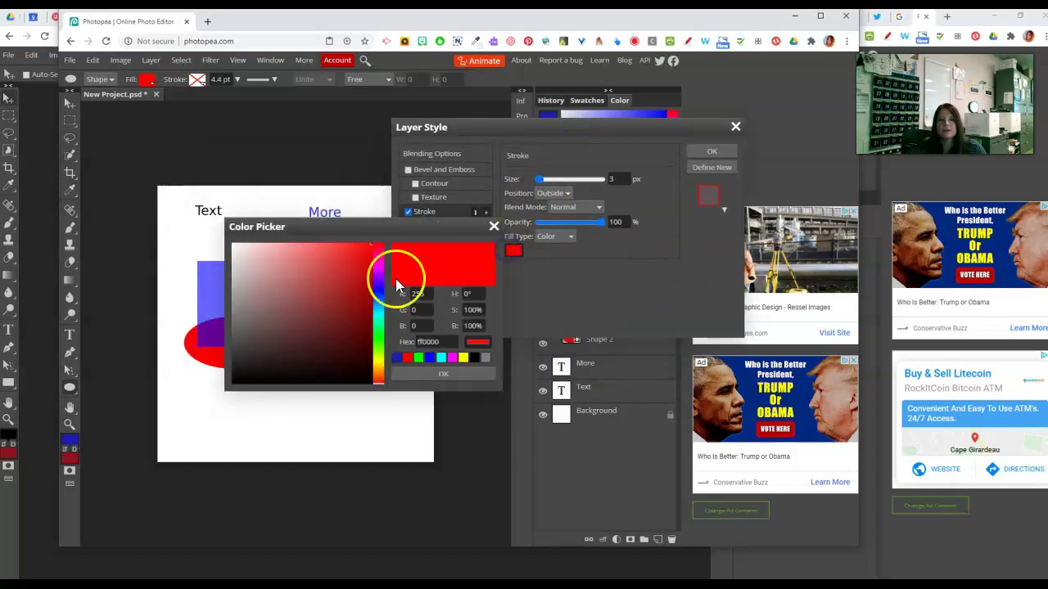
{"action": "left_click", "coordinate": [312, 370]}
{"action": "left_click", "coordinate": [435, 374]}
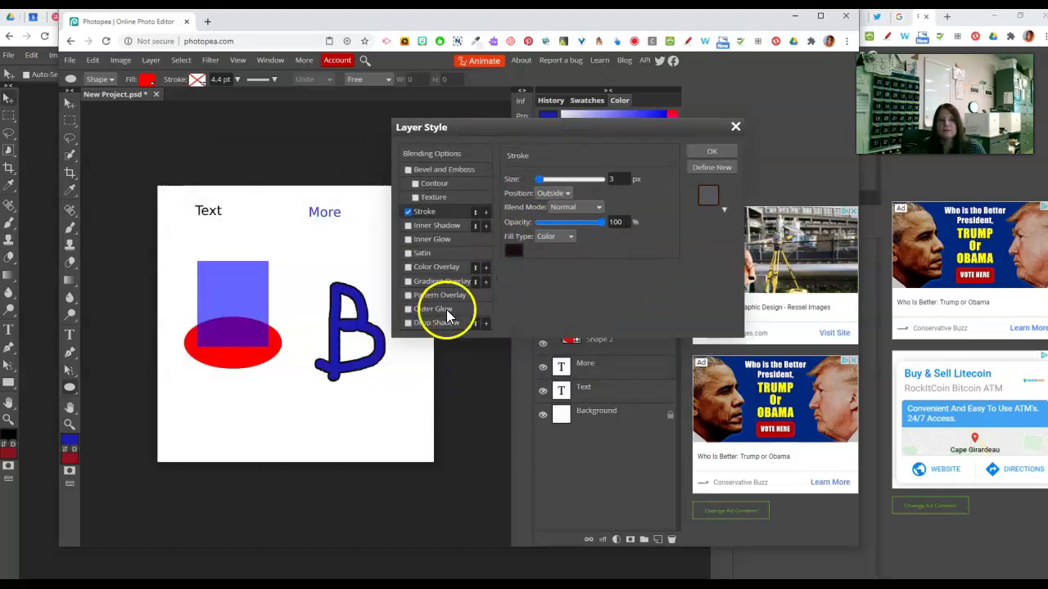
{"action": "left_click_drag", "start_coordinate": [536, 181], "coordinate": [541, 179]}
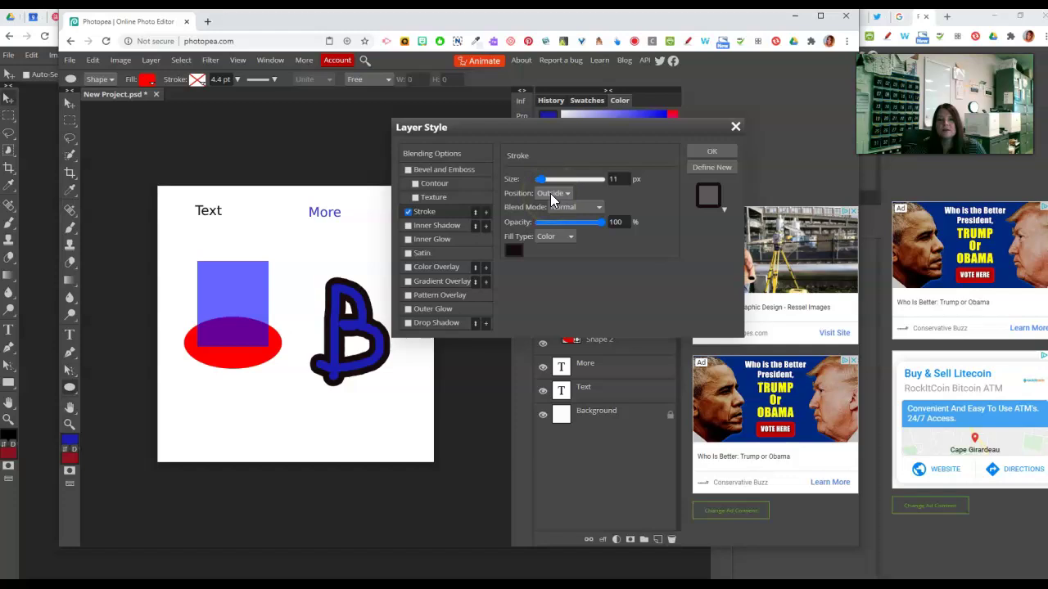
Step: Add Bevel and Emboss and Drop Shadow to Layer 1, reduce the shadow's distance, and apply the layer style
{"action": "left_click", "coordinate": [428, 170]}
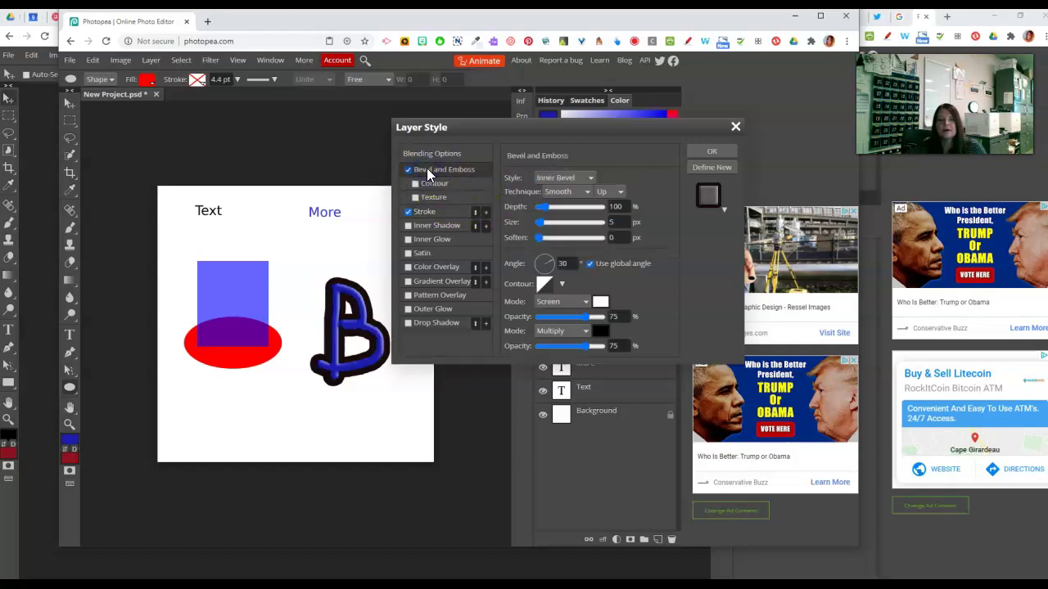
{"action": "left_click", "coordinate": [409, 324]}
{"action": "left_click_drag", "start_coordinate": [346, 339], "coordinate": [329, 337]}
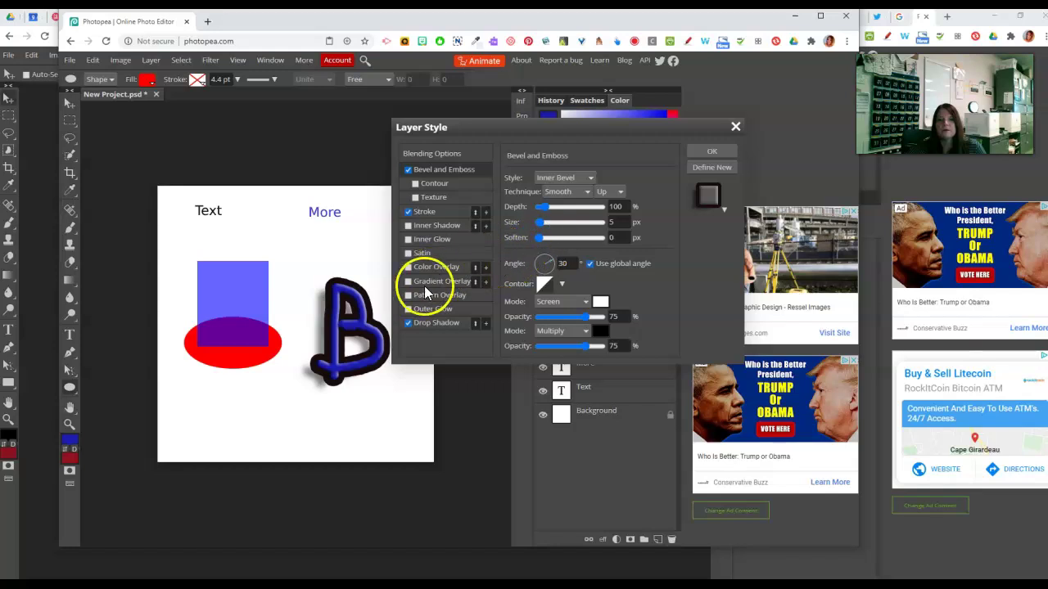
{"action": "left_click", "coordinate": [446, 324]}
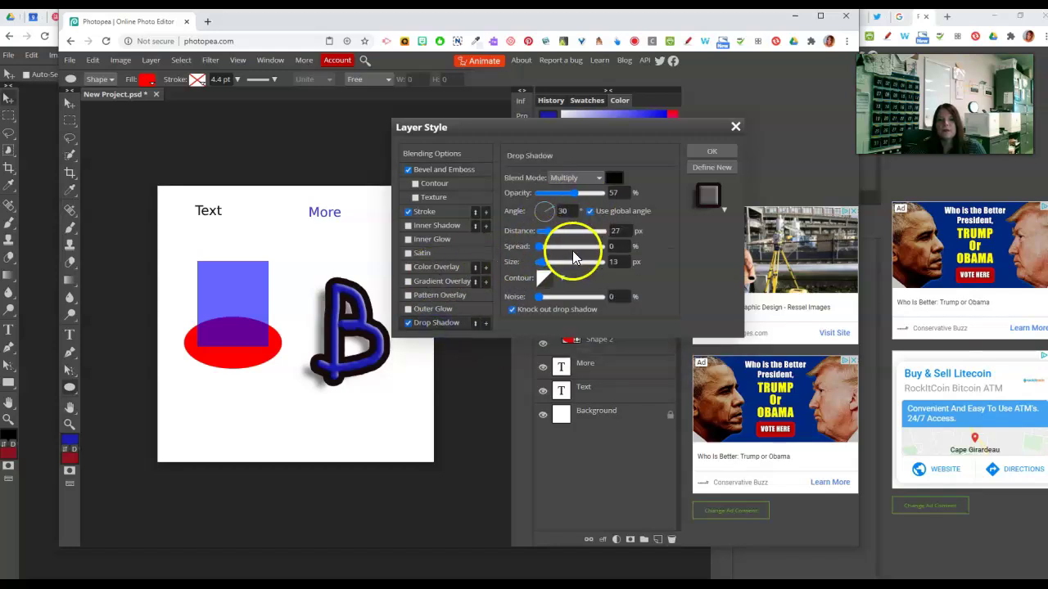
{"action": "left_click_drag", "start_coordinate": [550, 231], "coordinate": [545, 229]}
{"action": "left_click", "coordinate": [712, 152]}
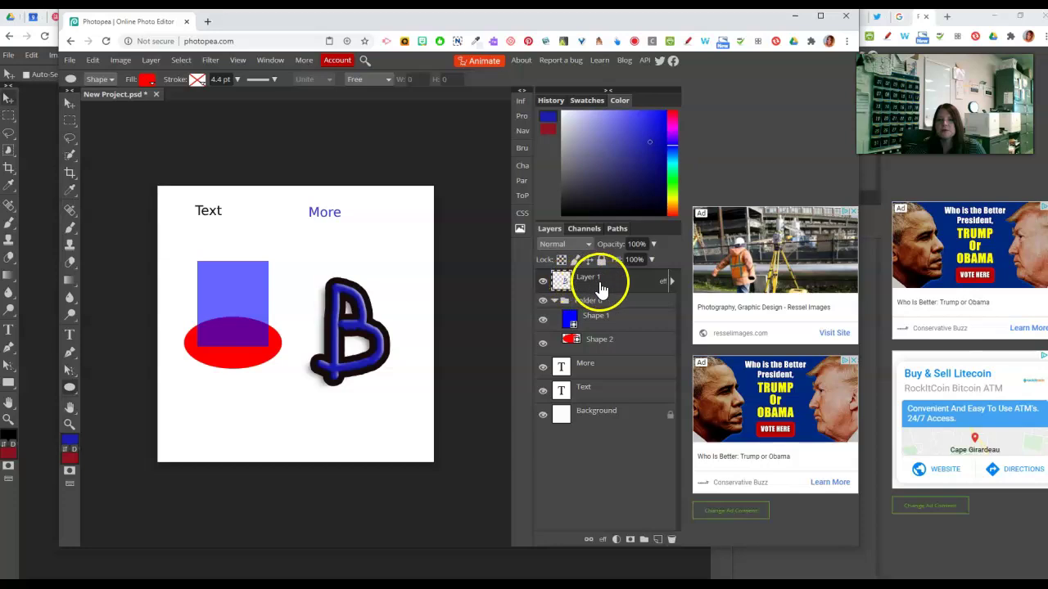
Step: Expand and collapse the effects list of Layer 1, leave it expanded, and reposition the Photopea window
{"action": "left_click", "coordinate": [670, 283]}
{"action": "mouse_move", "coordinate": [608, 299]}
{"action": "left_mouse_down"}
{"action": "mouse_move", "coordinate": [624, 340]}
{"action": "mouse_move", "coordinate": [613, 339]}
{"action": "mouse_move", "coordinate": [605, 314]}
{"action": "left_mouse_up"}
{"action": "left_click", "coordinate": [672, 282]}
{"action": "left_click", "coordinate": [672, 284]}
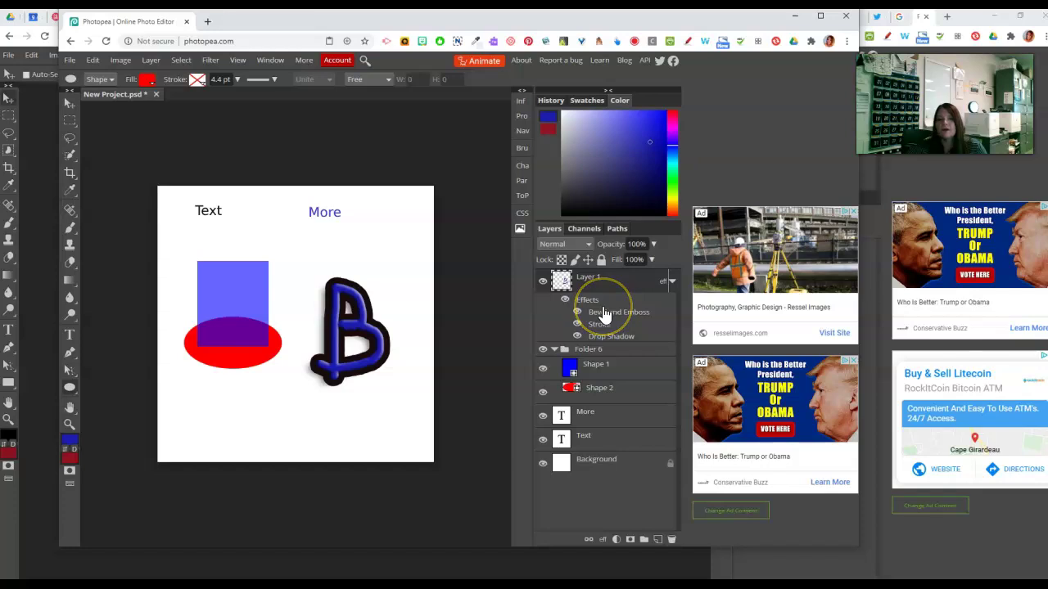
{"action": "left_click_drag", "start_coordinate": [615, 27], "coordinate": [716, 43]}
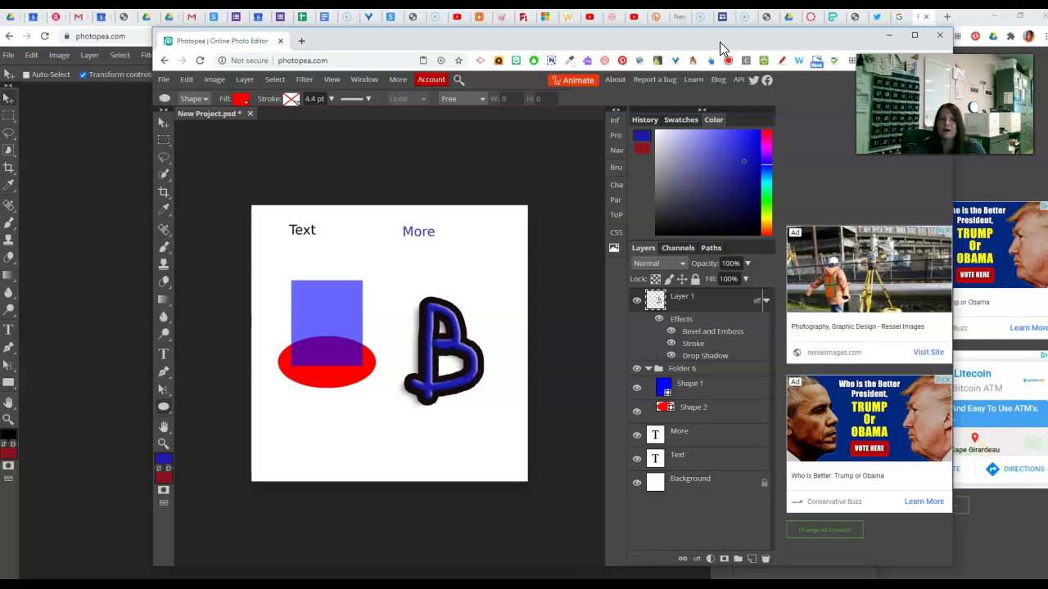
{"action": "left_click", "coordinate": [723, 41]}
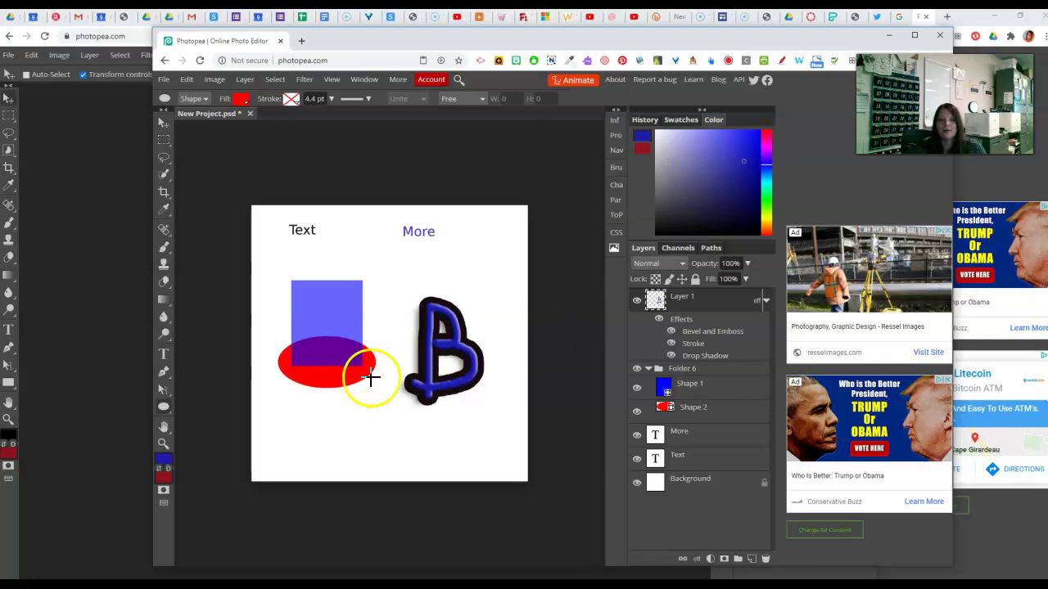
Step: With the Move tool, shift the brushed B slightly, and move the Text layer down and to the right
{"action": "left_click", "coordinate": [163, 127]}
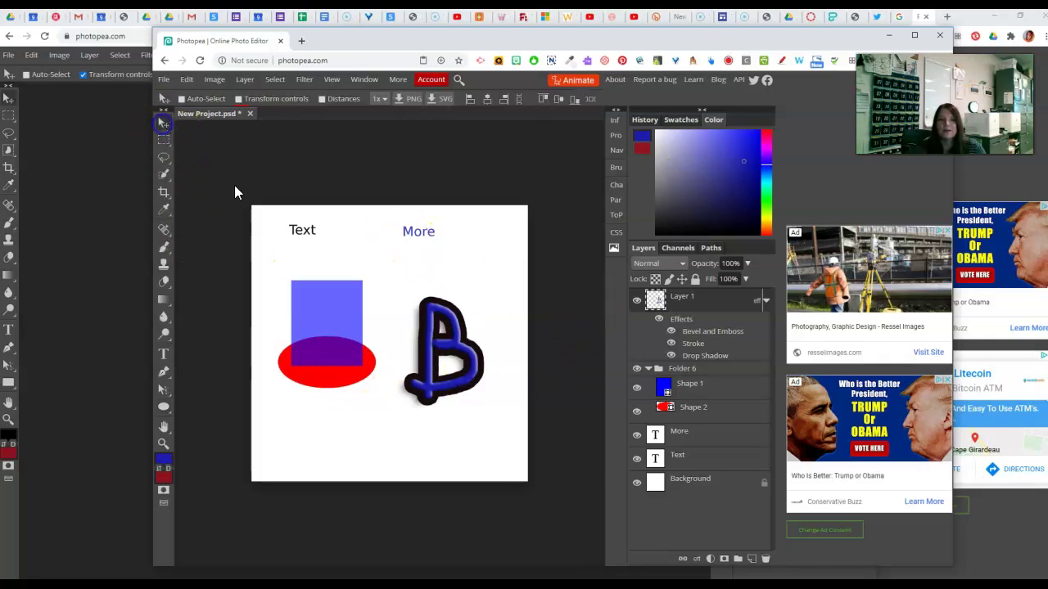
{"action": "left_click_drag", "start_coordinate": [304, 228], "coordinate": [317, 240]}
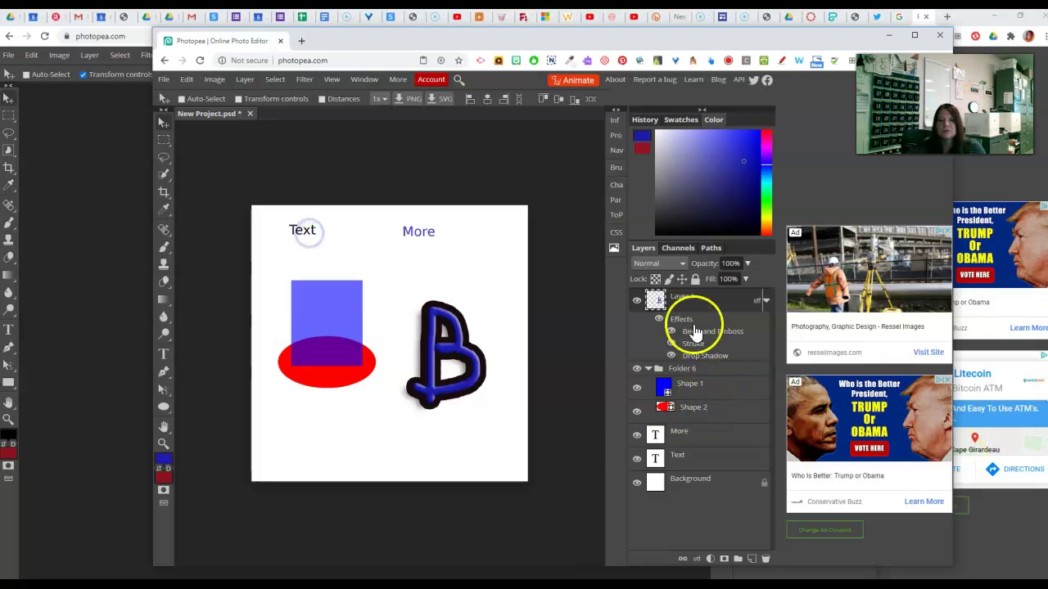
{"action": "left_click", "coordinate": [678, 454]}
{"action": "left_click_drag", "start_coordinate": [300, 238], "coordinate": [316, 248]}
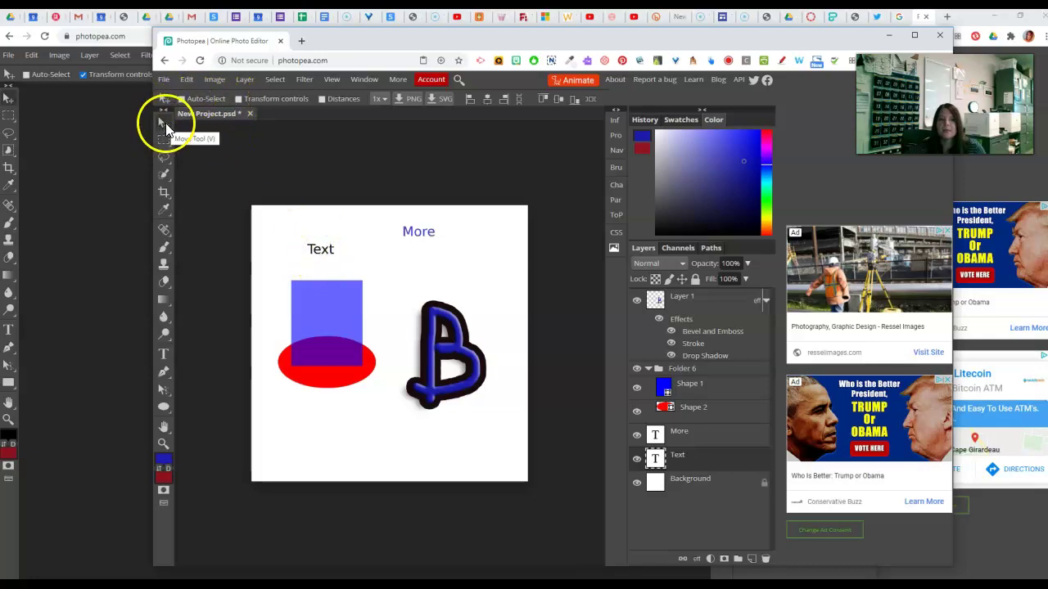
Step: Change the Text layer's font to Destroy and increase its font size
{"action": "left_click", "coordinate": [164, 360]}
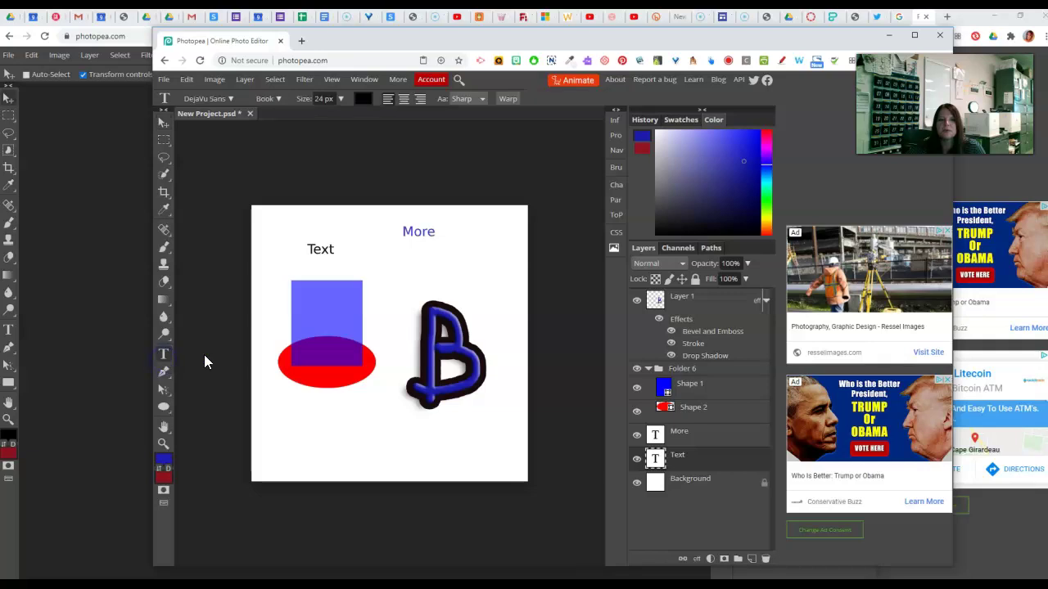
{"action": "left_click", "coordinate": [230, 99]}
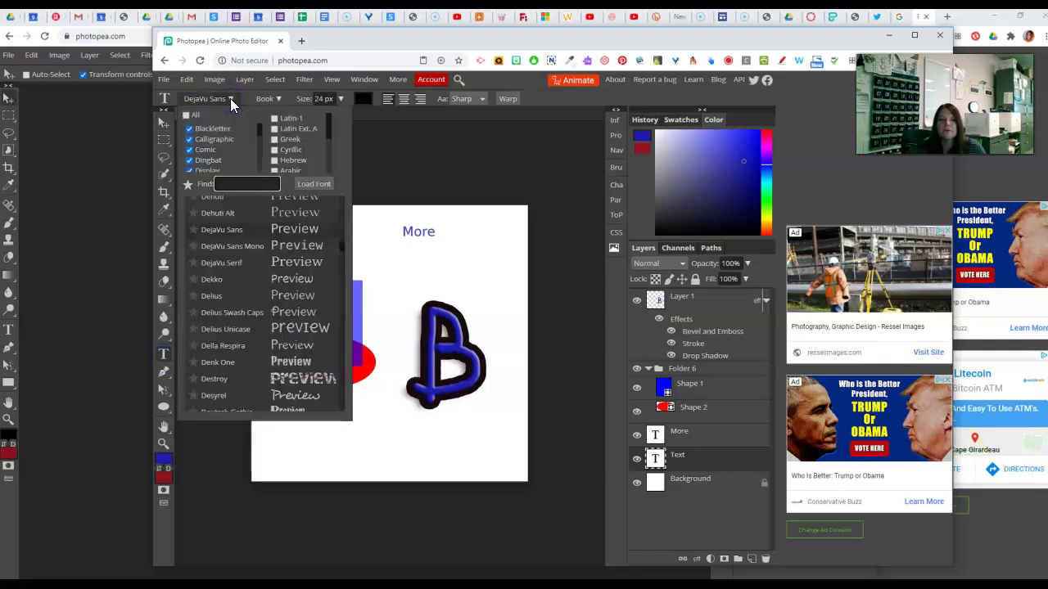
{"action": "left_click", "coordinate": [308, 383]}
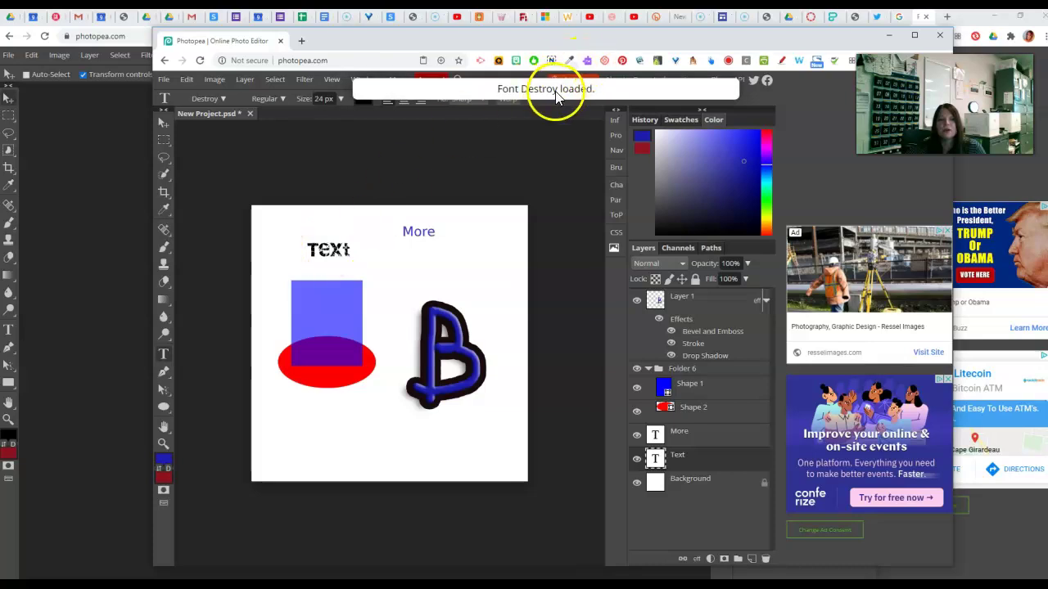
{"action": "left_click", "coordinate": [342, 99]}
{"action": "left_click_drag", "start_coordinate": [326, 119], "coordinate": [332, 123]}
Step: Using transform controls, scale the Text layer to about 130% width and 149% height, apply it, hide the controls, and move the text
{"action": "left_click", "coordinate": [165, 127]}
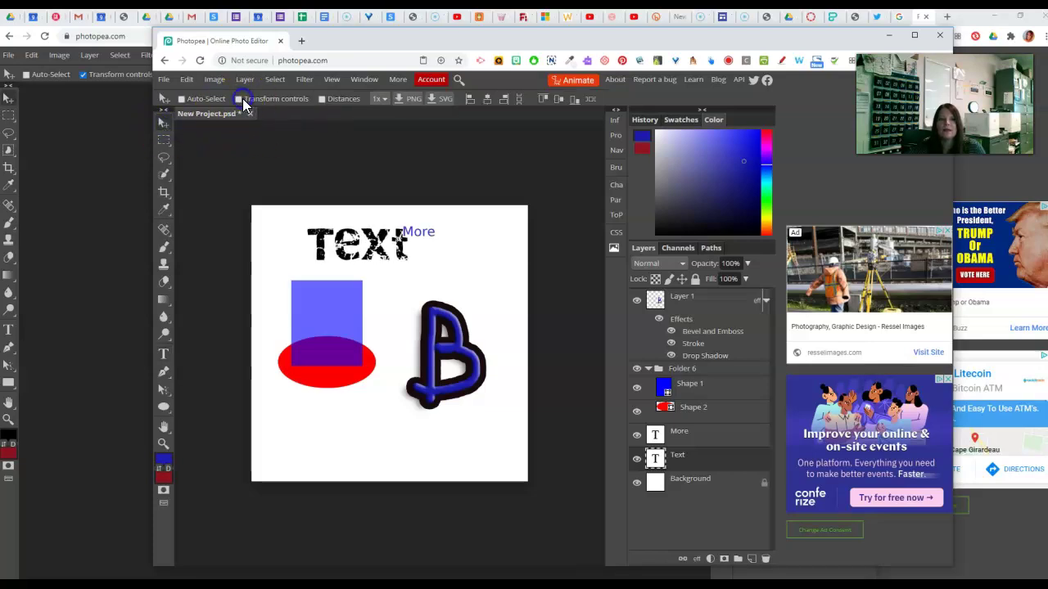
{"action": "left_click_drag", "start_coordinate": [314, 262], "coordinate": [276, 277]}
{"action": "mouse_move", "coordinate": [348, 263]}
{"action": "left_mouse_down"}
{"action": "mouse_move", "coordinate": [343, 252]}
{"action": "mouse_move", "coordinate": [339, 282]}
{"action": "left_mouse_up"}
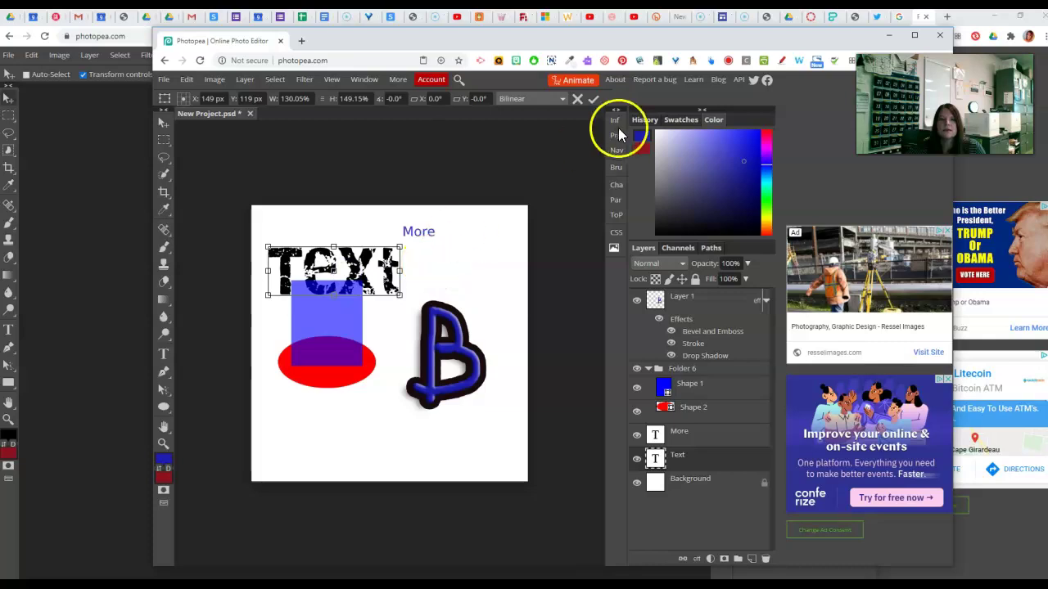
{"action": "left_click", "coordinate": [593, 101]}
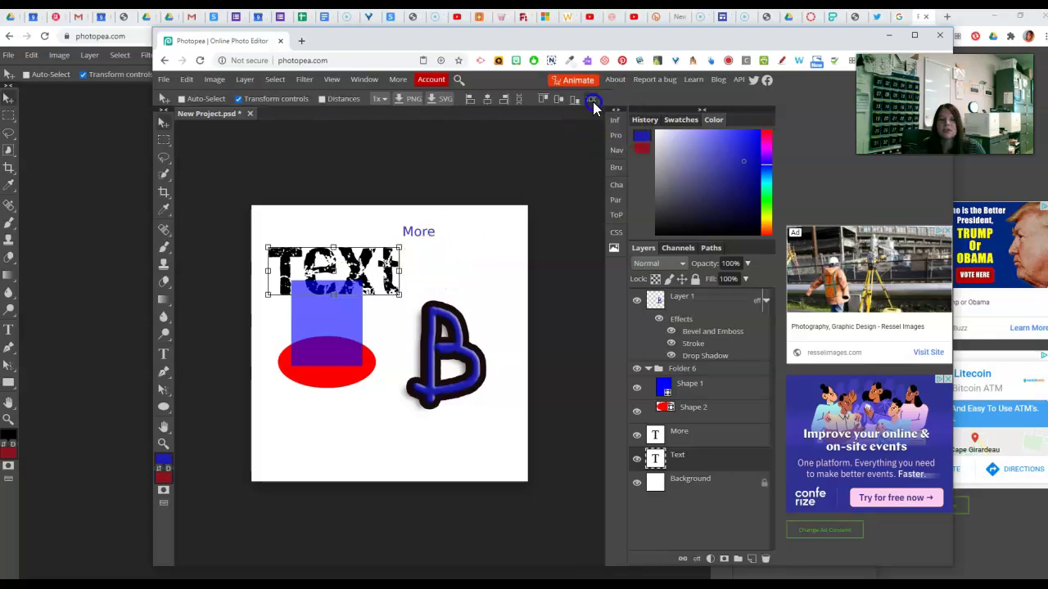
{"action": "left_click", "coordinate": [256, 103]}
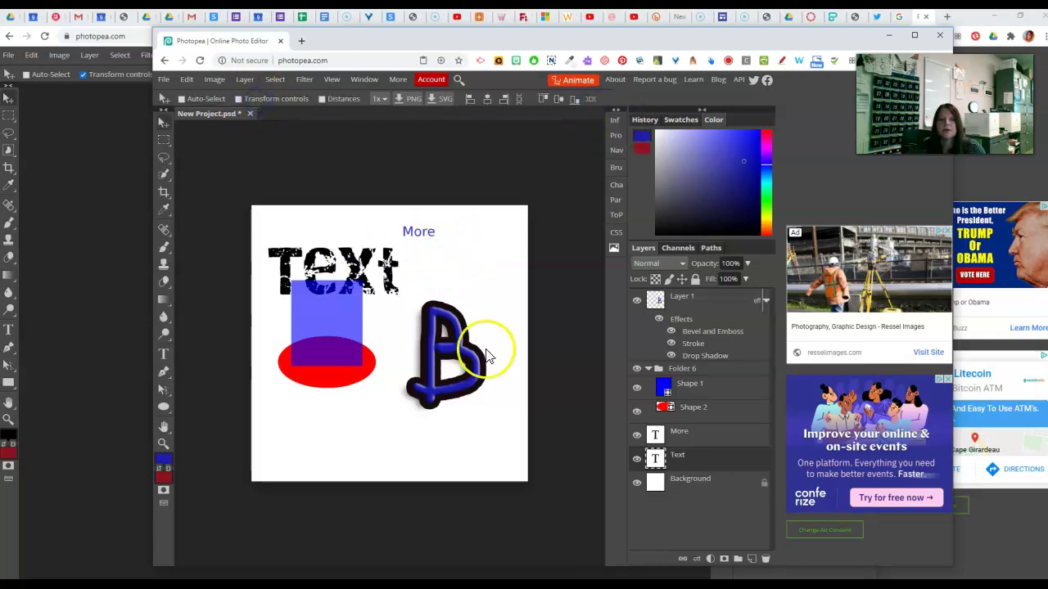
{"action": "left_click_drag", "start_coordinate": [352, 266], "coordinate": [365, 270]}
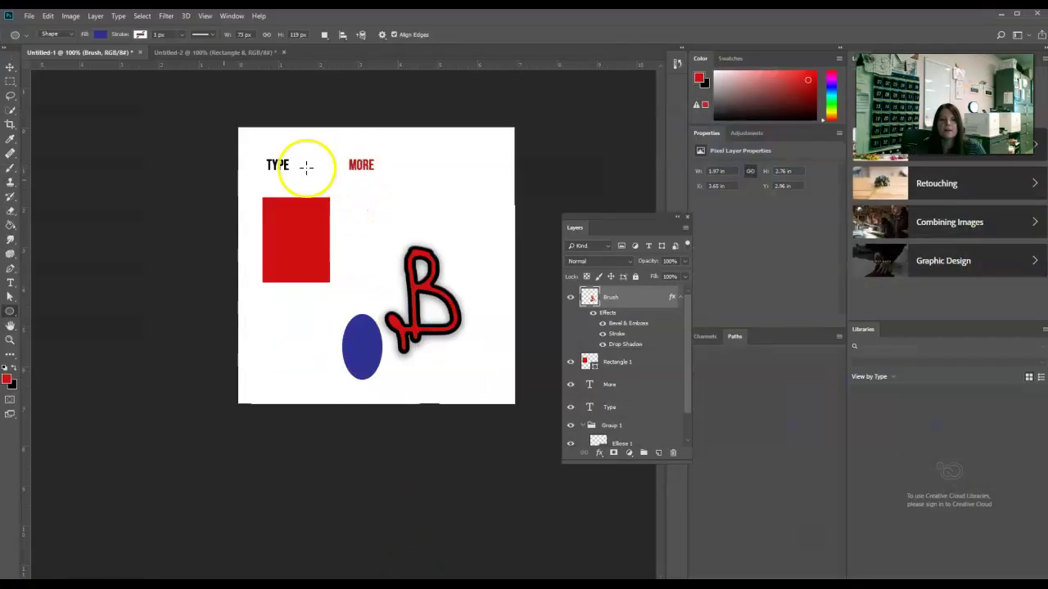
Step: Switch to Photoshop and move the More text layer down and to the right
{"action": "left_click", "coordinate": [10, 66]}
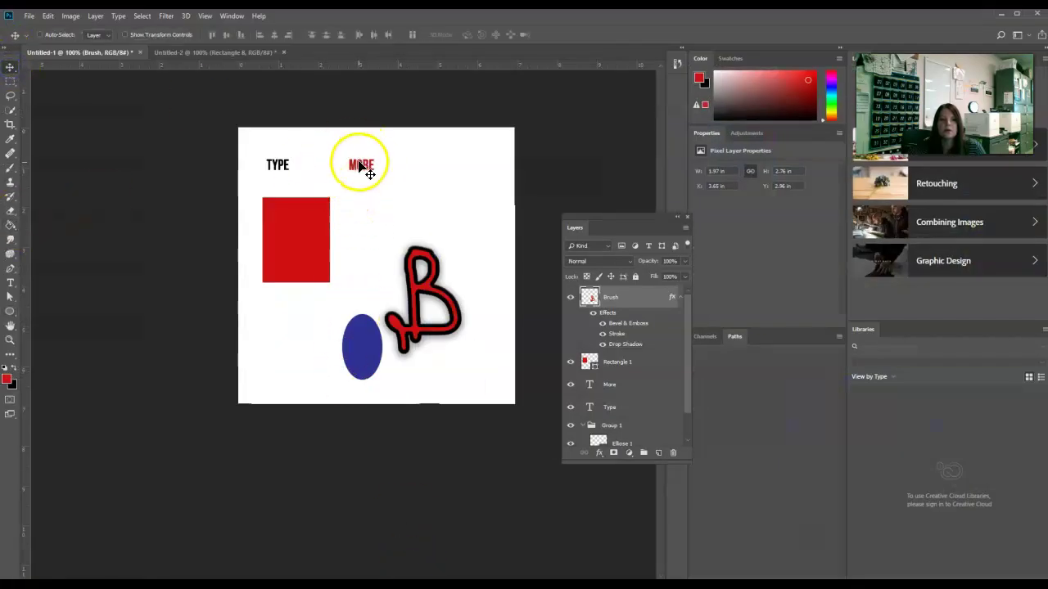
{"action": "left_click", "coordinate": [614, 385]}
{"action": "left_click_drag", "start_coordinate": [354, 168], "coordinate": [410, 190]}
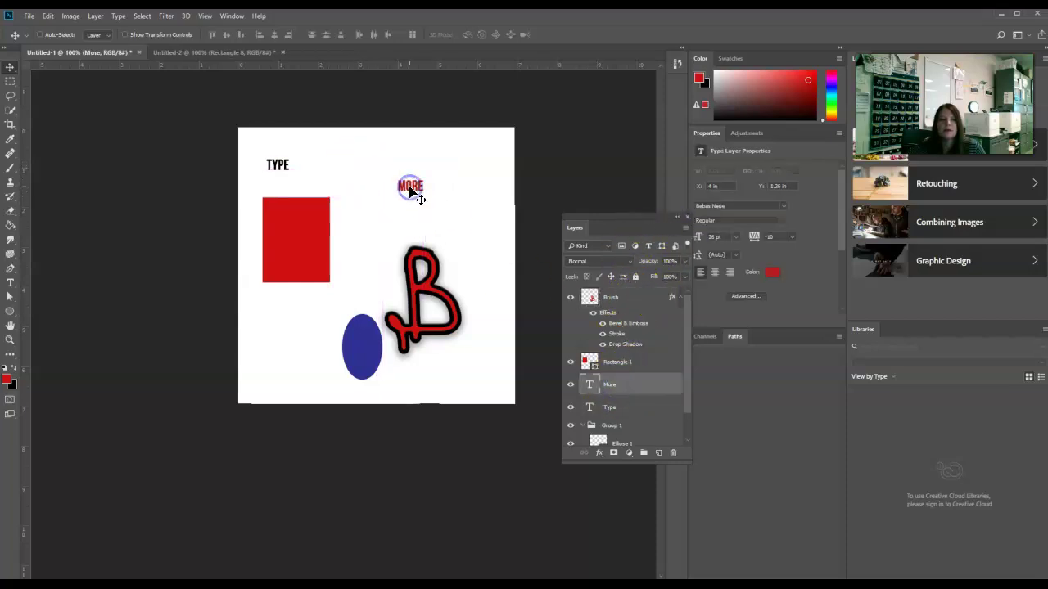
Step: Set the More text layer's font to Showcard Gothic and its size to 79 pt
{"action": "left_click", "coordinate": [10, 282]}
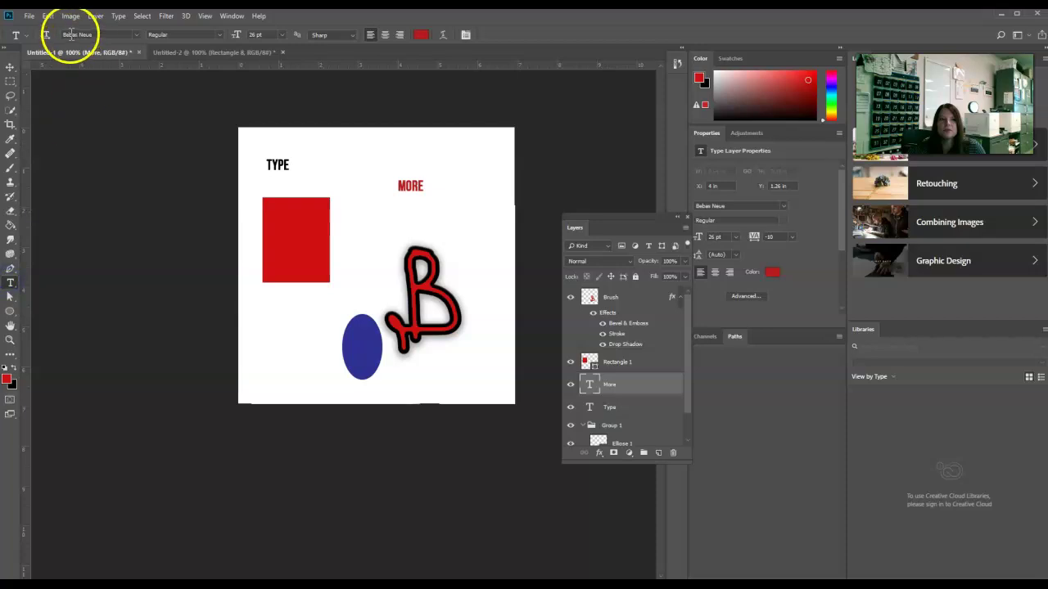
{"action": "left_click", "coordinate": [138, 36]}
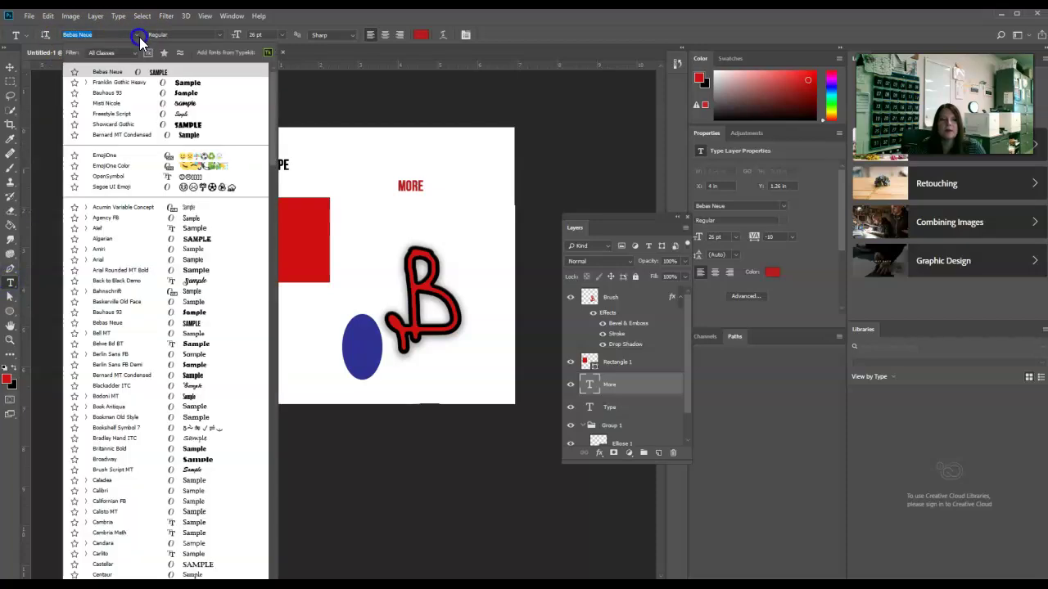
{"action": "left_click", "coordinate": [196, 126]}
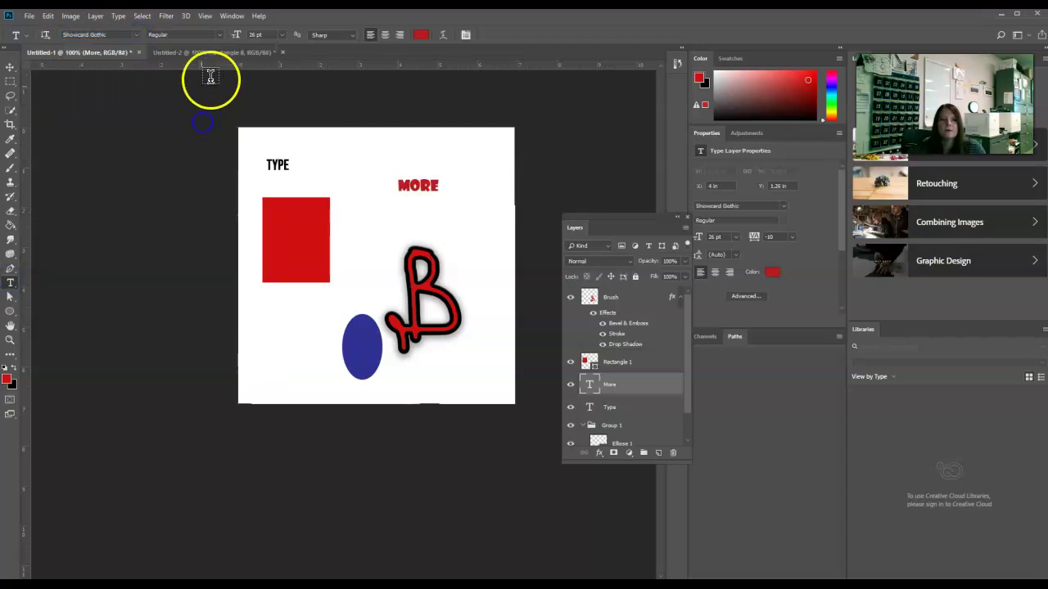
{"action": "left_click", "coordinate": [283, 36]}
{"action": "left_click", "coordinate": [283, 34]}
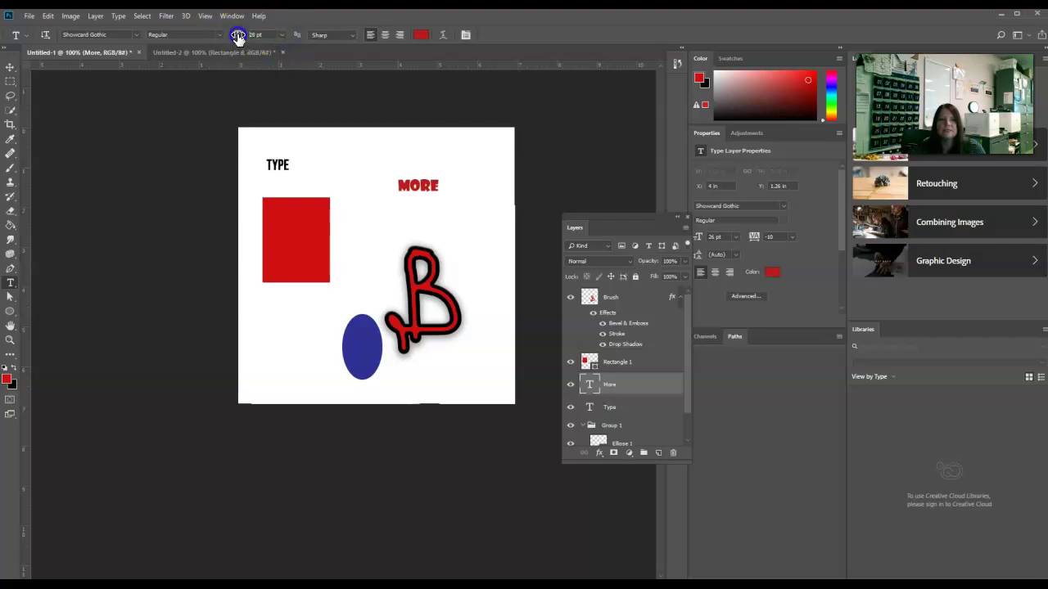
{"action": "left_click_drag", "start_coordinate": [244, 34], "coordinate": [241, 37]}
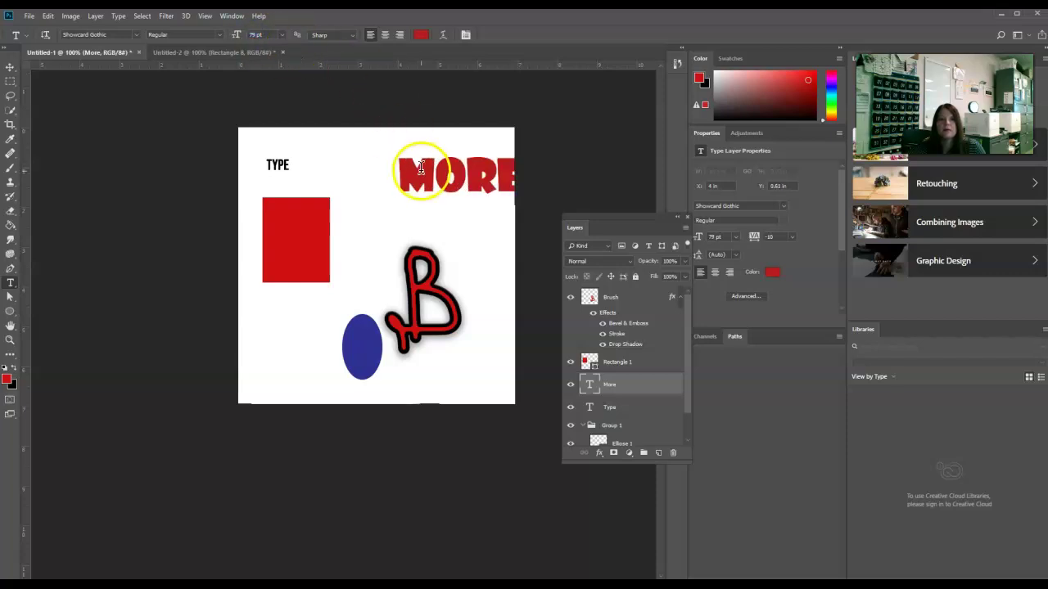
Step: Reposition the More text, enlarge it to about 130% width and 146% height with transform controls, move it, and hide the controls
{"action": "left_click", "coordinate": [9, 67]}
{"action": "left_click_drag", "start_coordinate": [449, 179], "coordinate": [408, 206]}
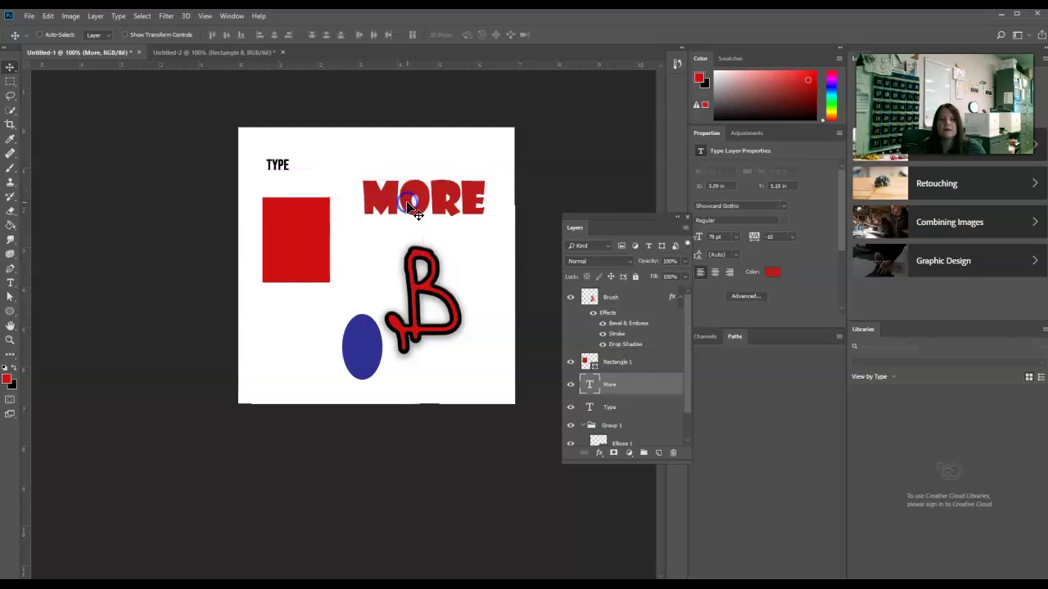
{"action": "left_click_drag", "start_coordinate": [361, 200], "coordinate": [351, 248]}
{"action": "left_click_drag", "start_coordinate": [349, 174], "coordinate": [324, 152]}
{"action": "left_click", "coordinate": [498, 36]}
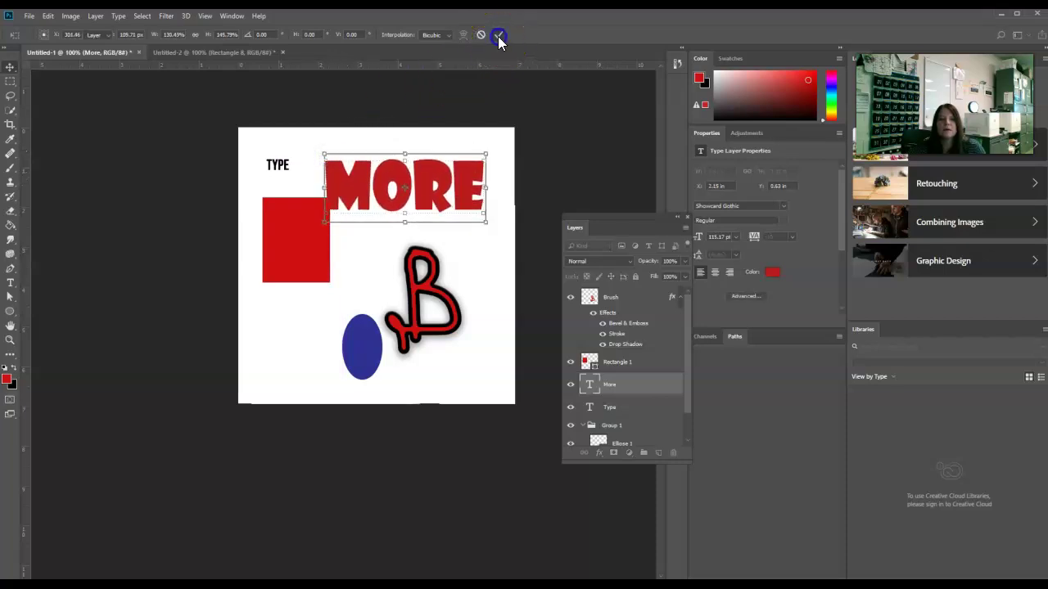
{"action": "left_click_drag", "start_coordinate": [431, 190], "coordinate": [448, 207]}
{"action": "left_click", "coordinate": [125, 35]}
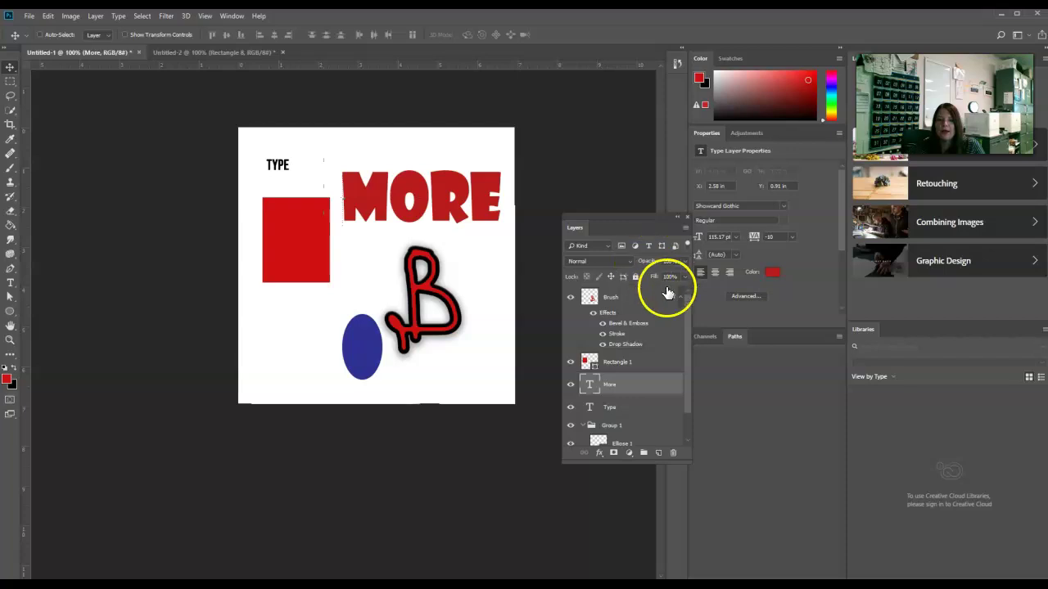
Step: Collapse Group 1 in the Photoshop layer stack
{"action": "left_click_drag", "start_coordinate": [688, 352], "coordinate": [693, 402]}
{"action": "left_click", "coordinate": [584, 392]}
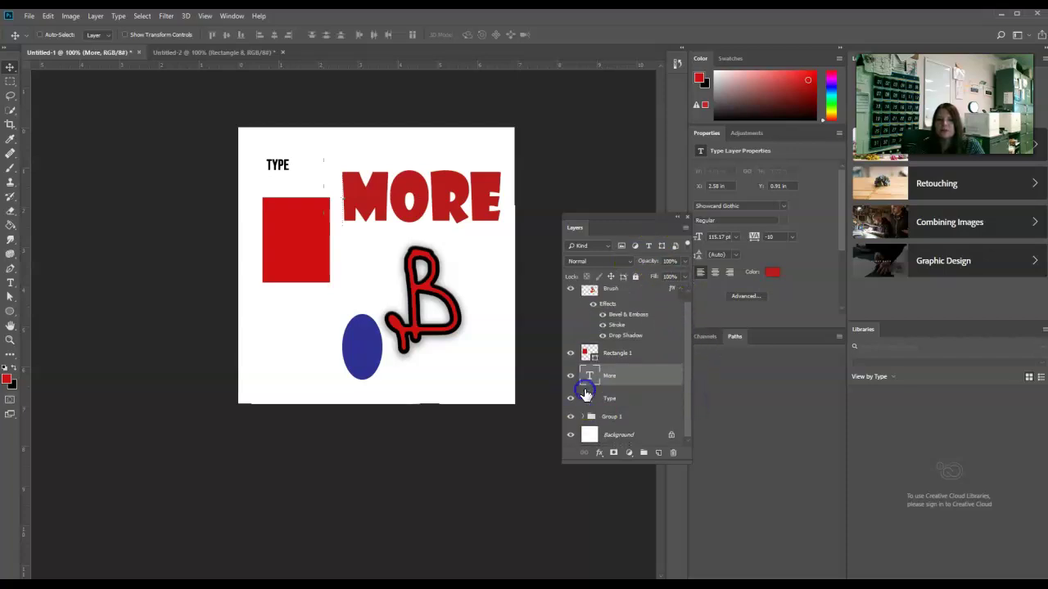